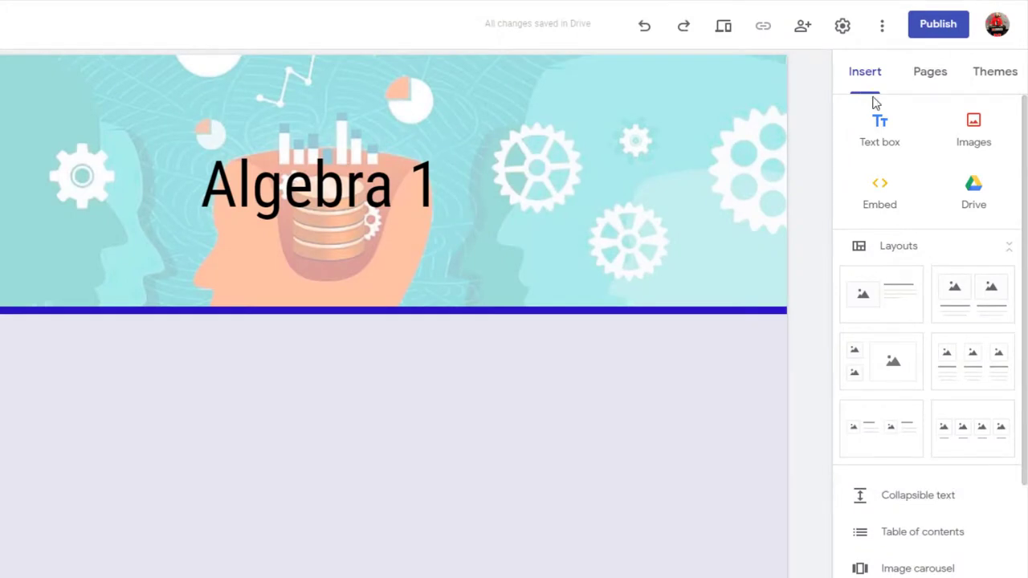
Add a text box below the page banner containing "Type in text here".
{"action": "left_click", "coordinate": [881, 135]}
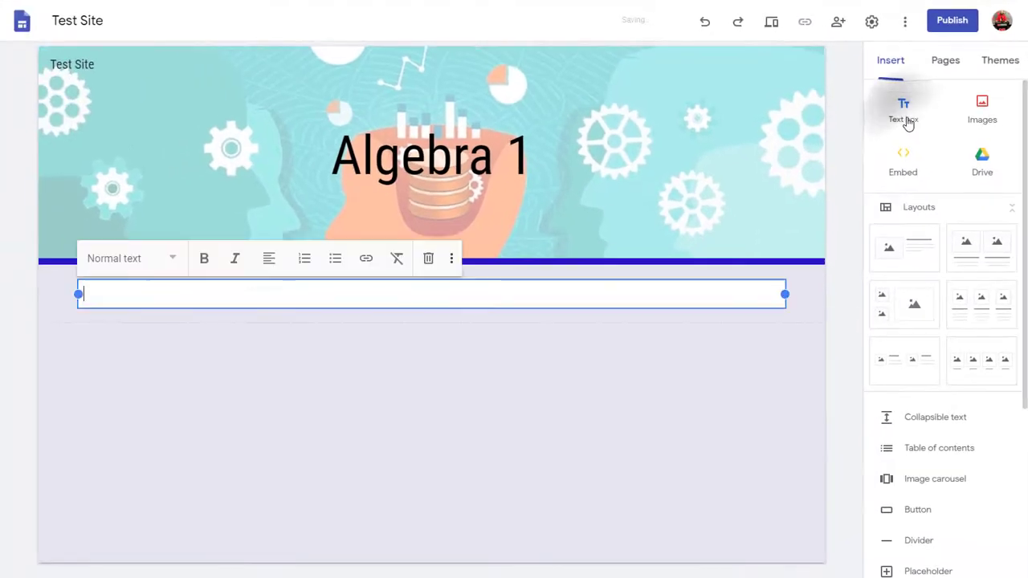
{"action": "type", "text": "Type in text her"}
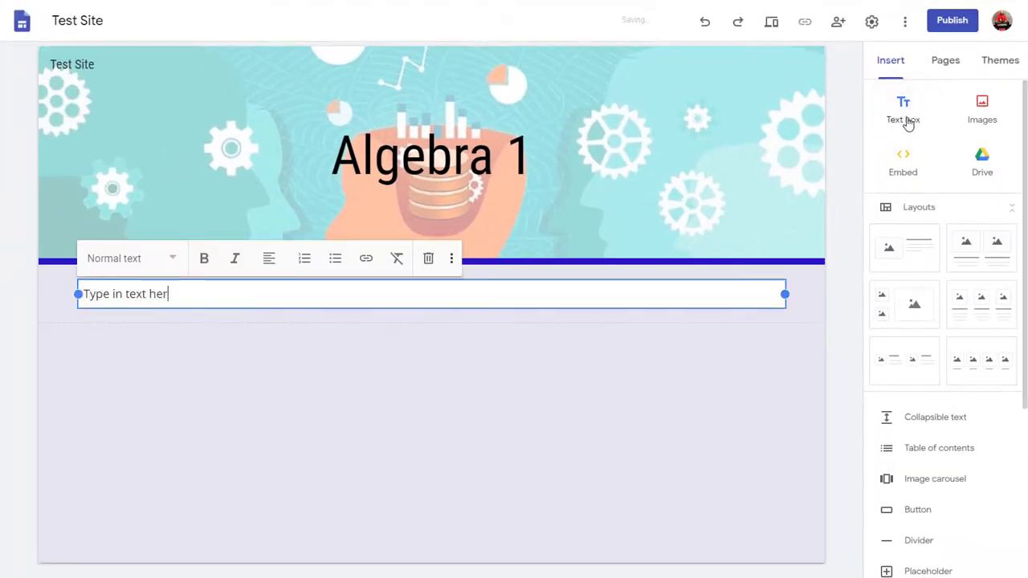
{"action": "type", "text": "e"}
Apply the Heading style to the "Type in text here" text.
{"action": "left_click_drag", "start_coordinate": [189, 294], "coordinate": [79, 300]}
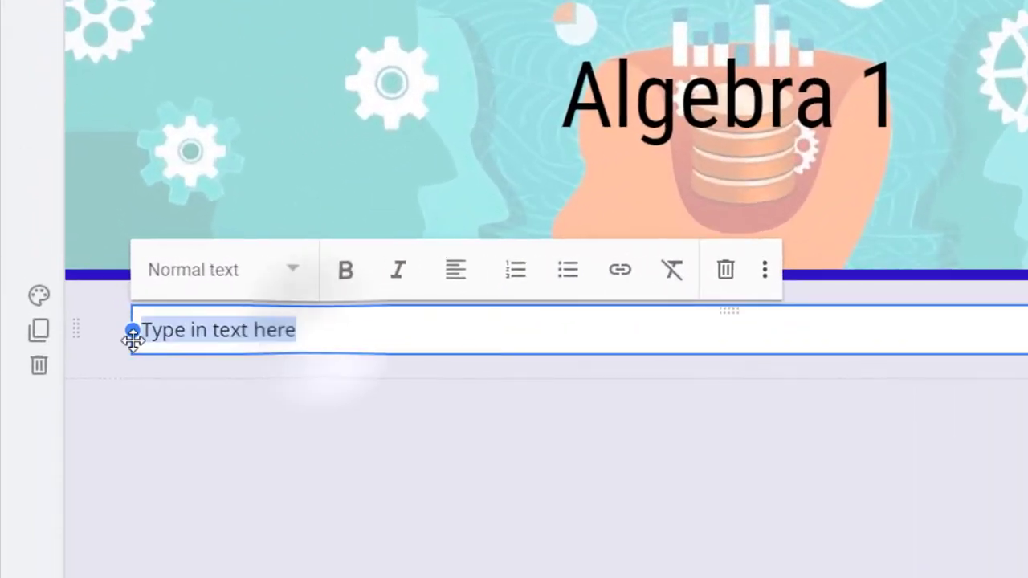
{"action": "left_click", "coordinate": [218, 280]}
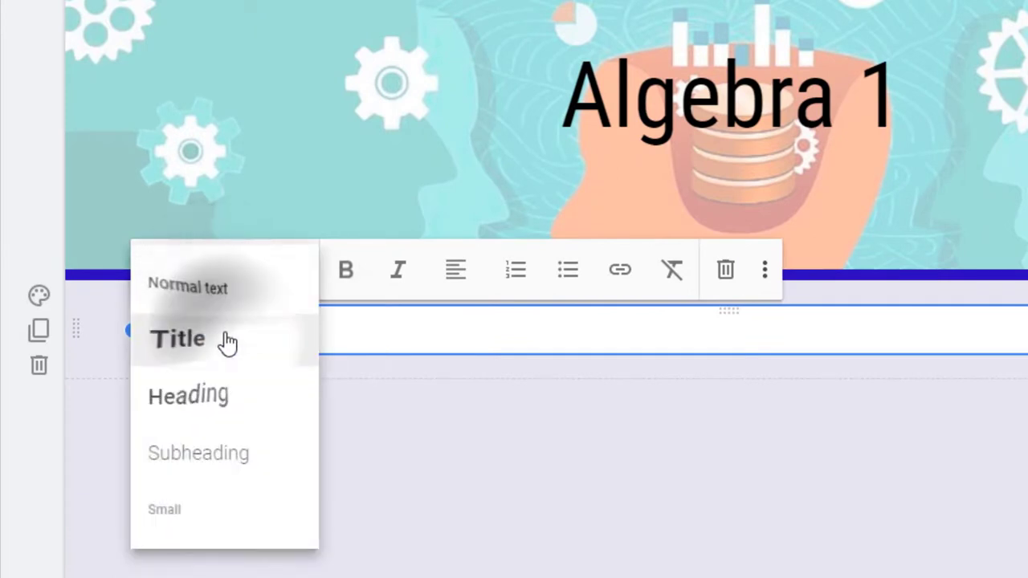
{"action": "left_click", "coordinate": [227, 341]}
{"action": "left_click", "coordinate": [233, 296]}
{"action": "left_click", "coordinate": [266, 411]}
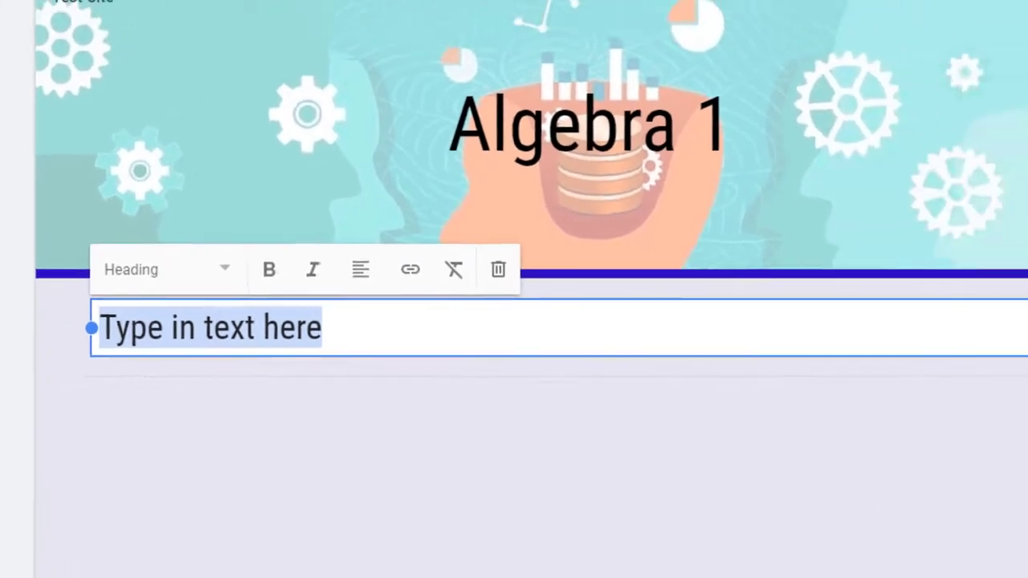
Set the font style of the Level theme to Slab.
{"action": "left_click", "coordinate": [999, 64]}
{"action": "left_click", "coordinate": [523, 438]}
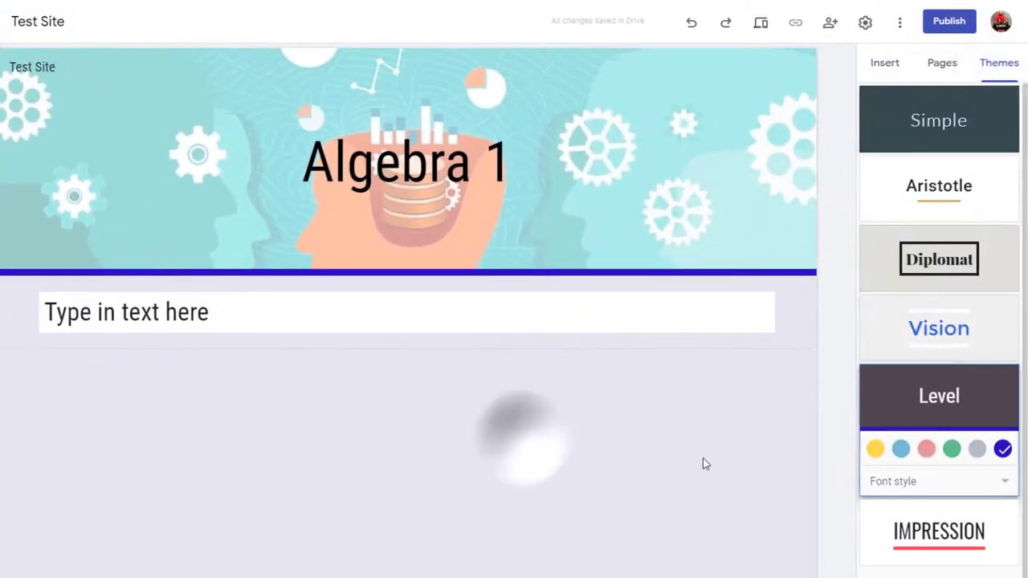
{"action": "left_click", "coordinate": [892, 479]}
{"action": "left_click", "coordinate": [895, 427]}
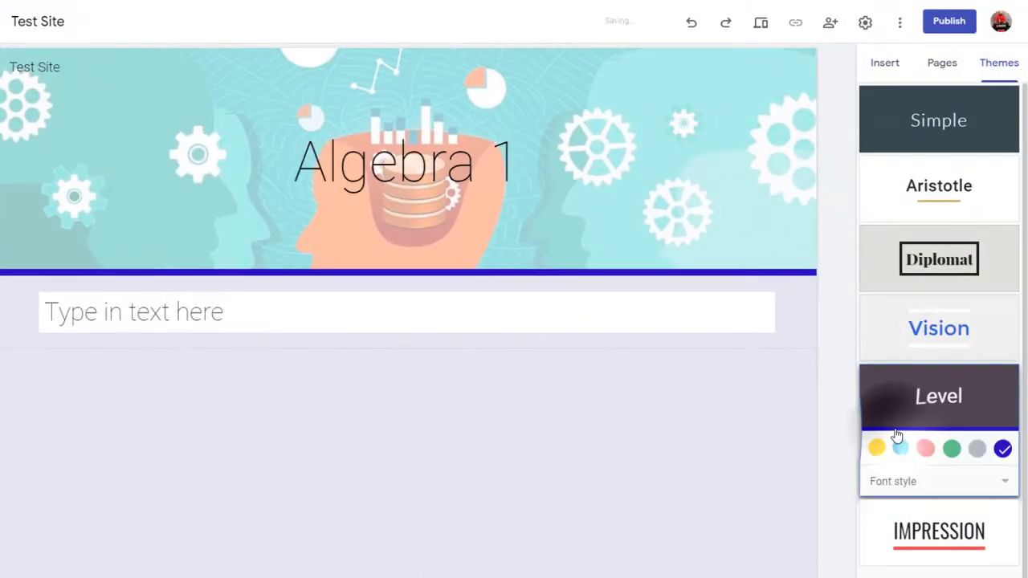
{"action": "left_click", "coordinate": [924, 490]}
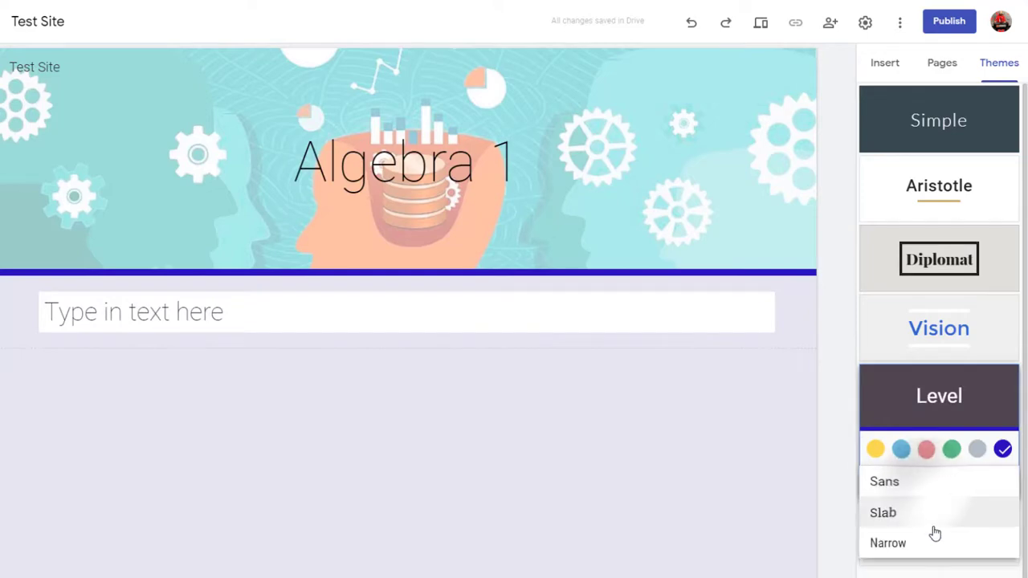
{"action": "left_click", "coordinate": [933, 528]}
Make the entire "Type in text here" heading bold.
{"action": "left_click_drag", "start_coordinate": [249, 313], "coordinate": [67, 331]}
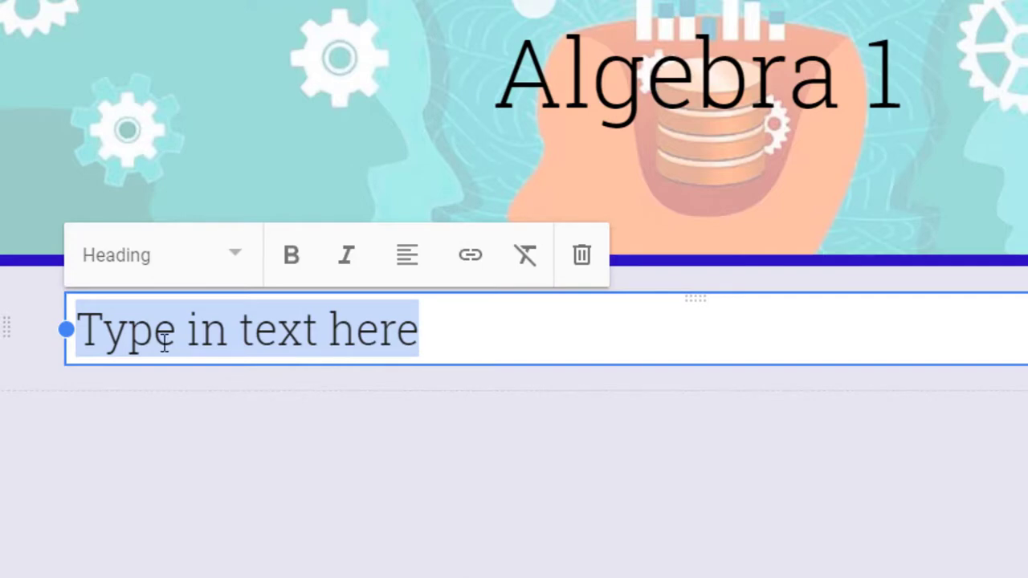
{"action": "left_click", "coordinate": [289, 255]}
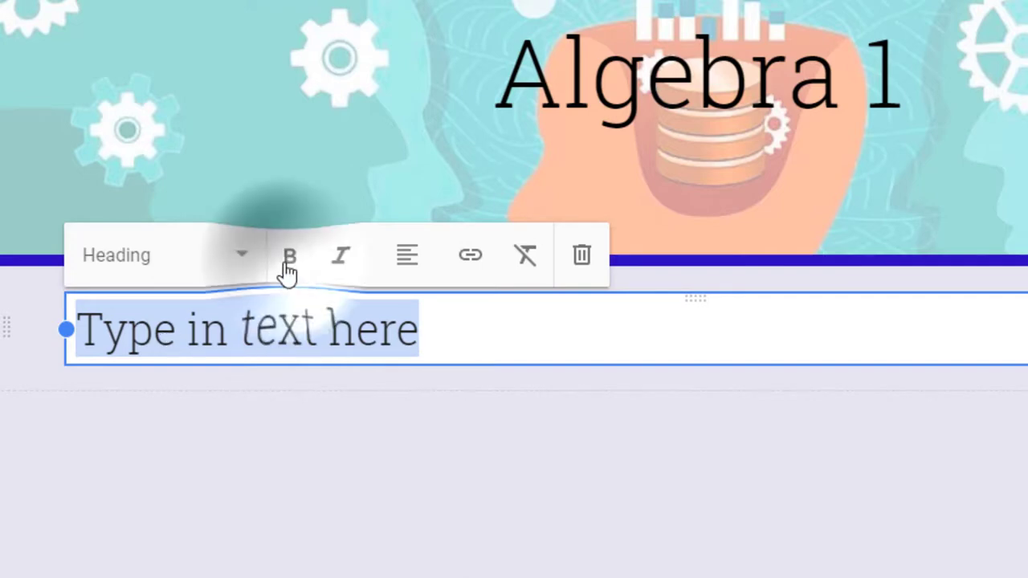
{"action": "left_click", "coordinate": [419, 263]}
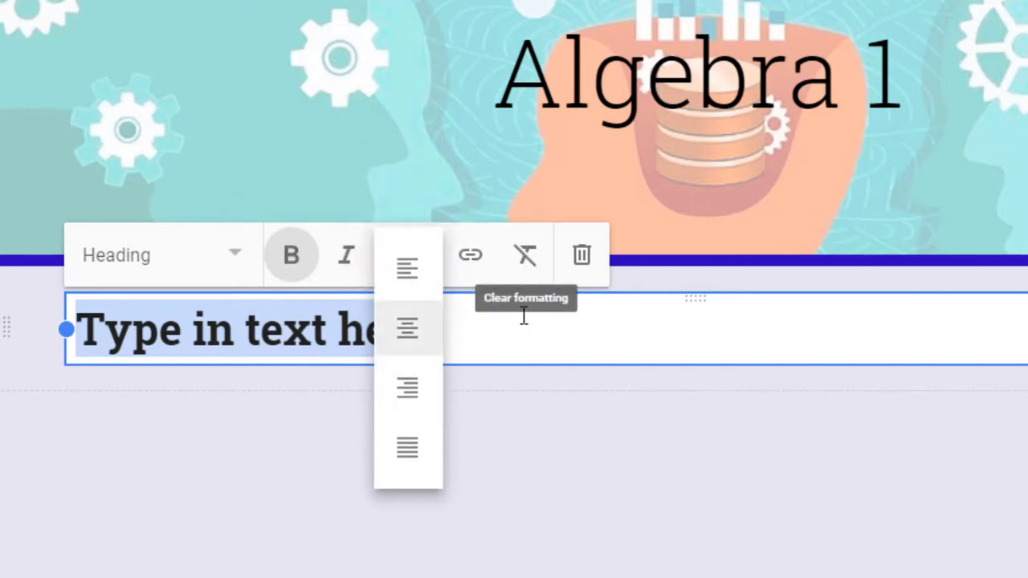
{"action": "left_click", "coordinate": [573, 378]}
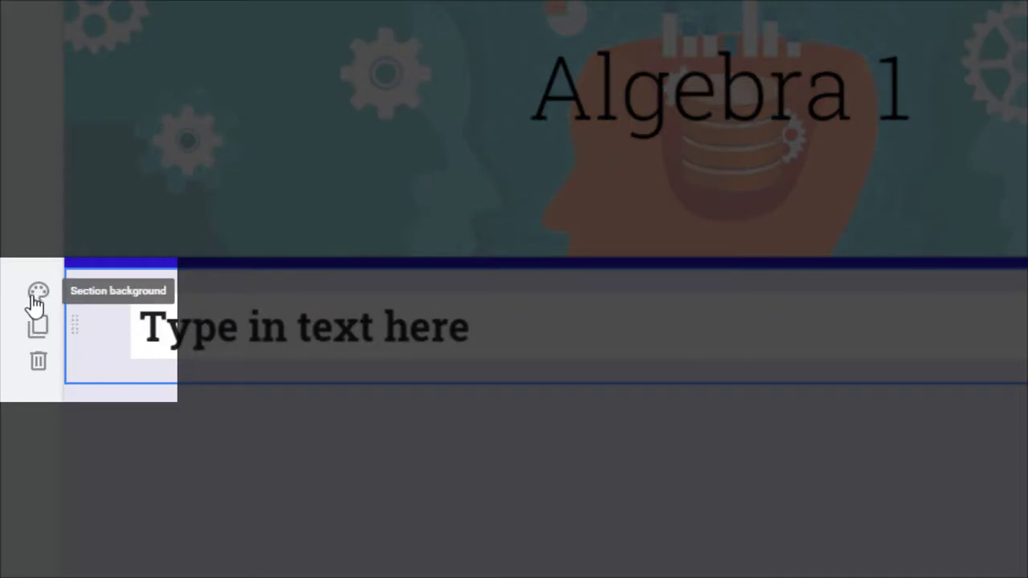
Try the Emphasis 1 background on the heading's section, and settle on Emphasis 2.
{"action": "left_click", "coordinate": [38, 294]}
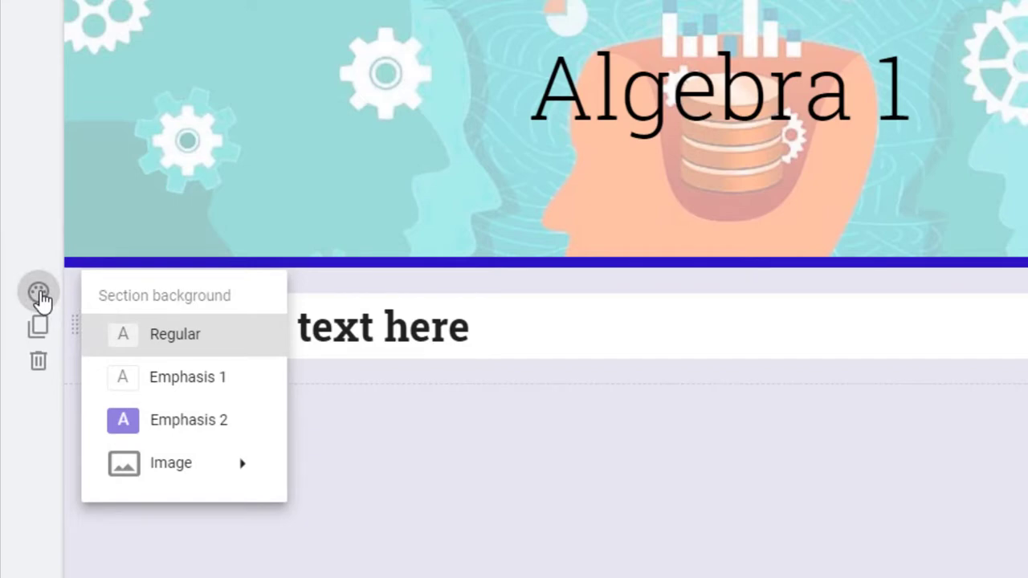
{"action": "left_click", "coordinate": [204, 383]}
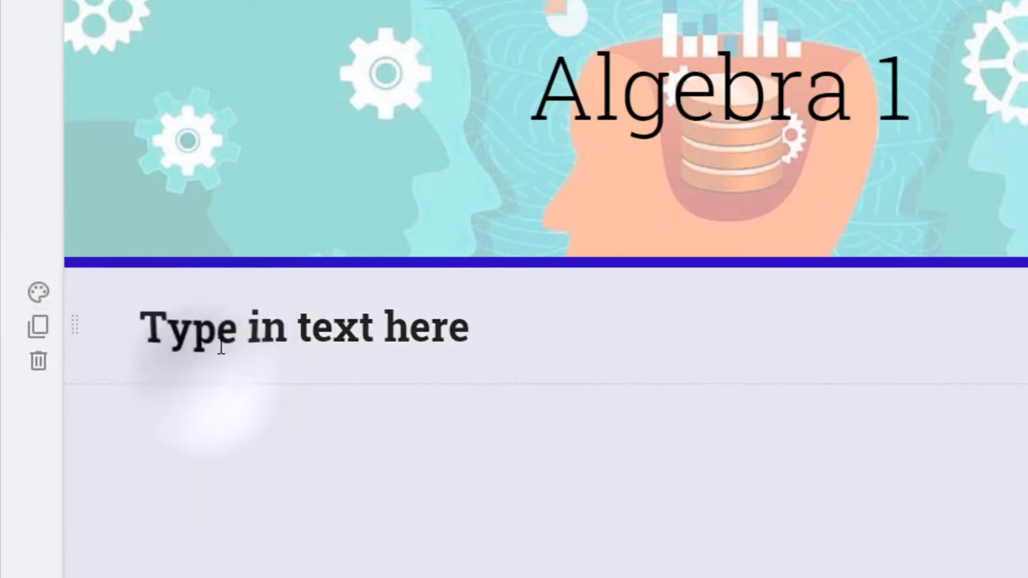
{"action": "left_click", "coordinate": [39, 292]}
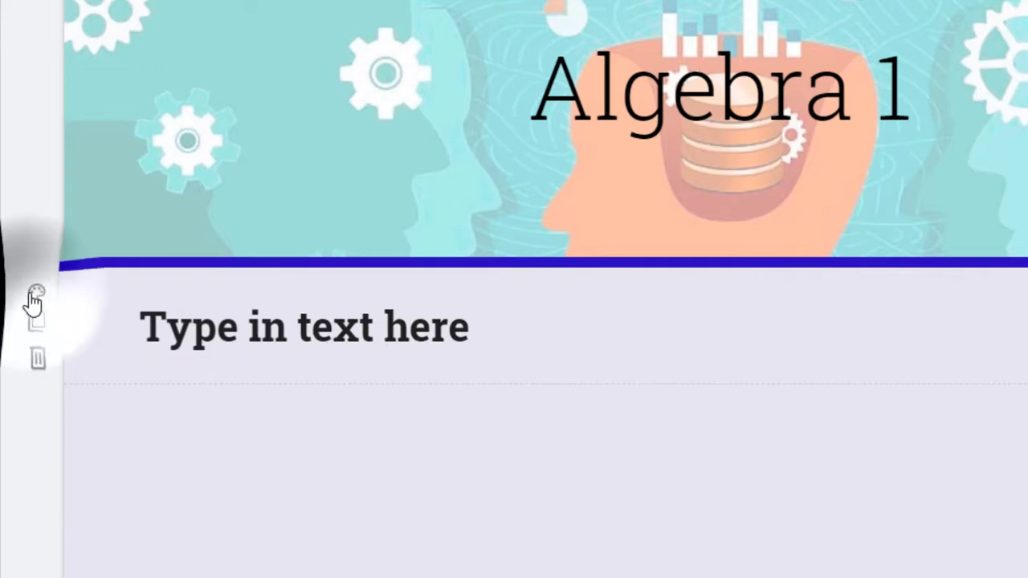
{"action": "left_click", "coordinate": [194, 423]}
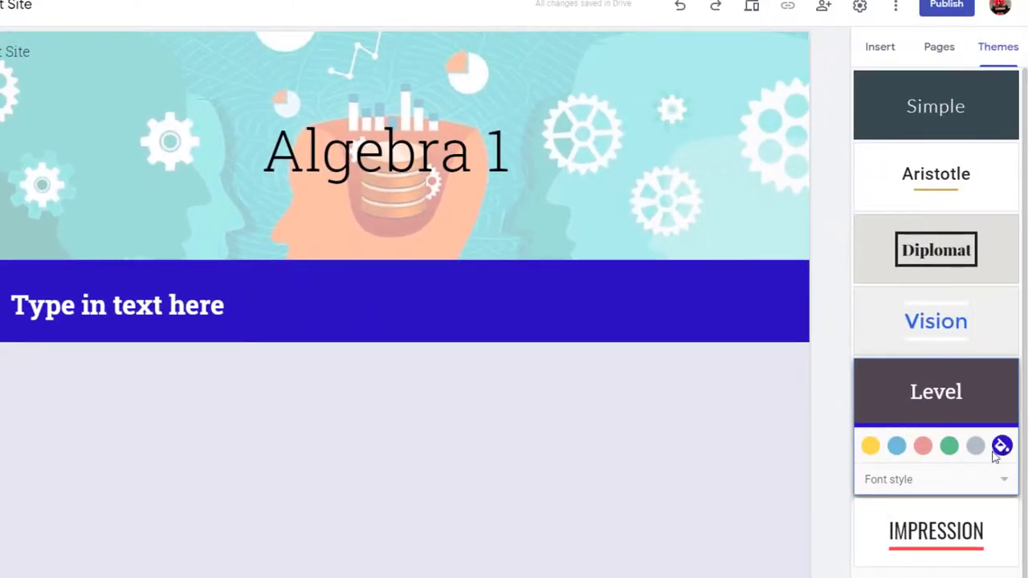
Try the green and pink colors of the Level theme, and restore the custom dark blue.
{"action": "left_click", "coordinate": [949, 447]}
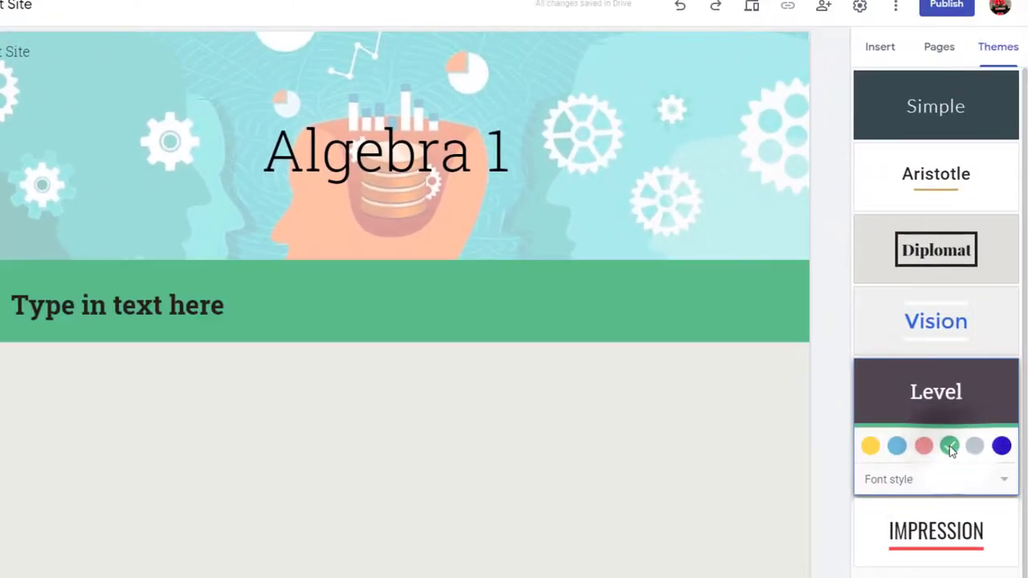
{"action": "left_click", "coordinate": [925, 448]}
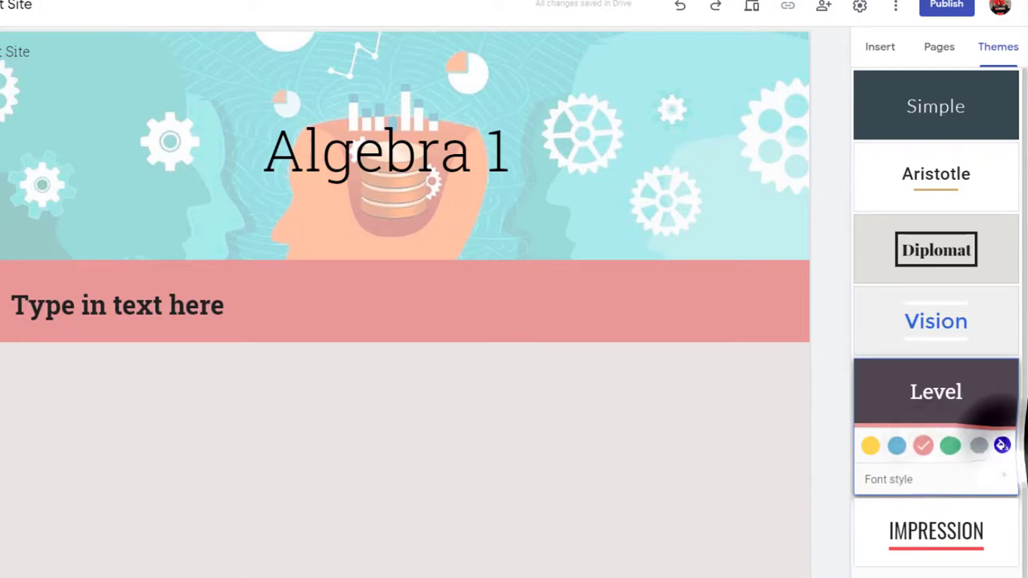
{"action": "left_click", "coordinate": [1001, 446]}
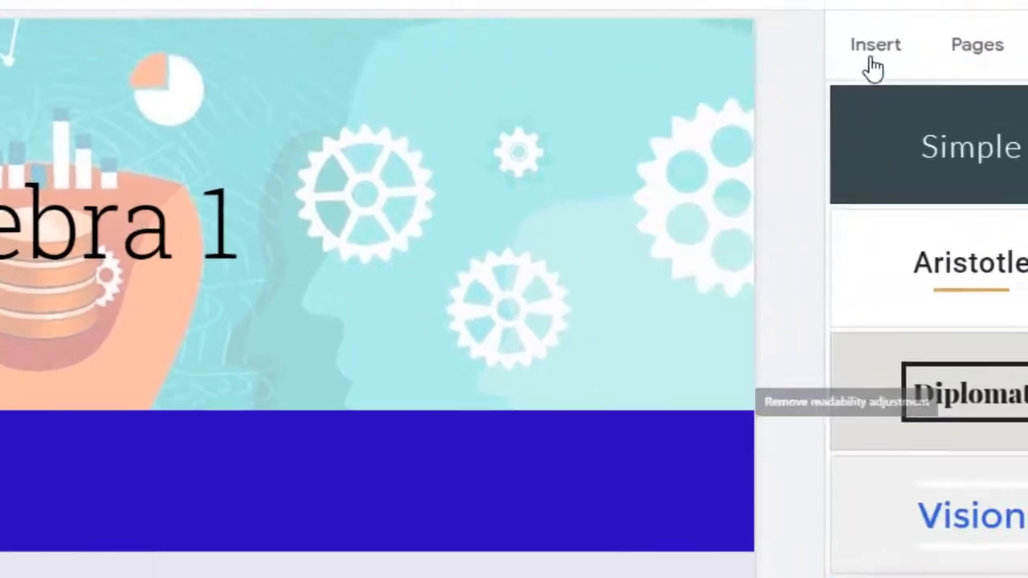
Look through the image sources By URL, Google Image Search, Photos and Google Drive, and close the image selection without inserting anything.
{"action": "left_click", "coordinate": [869, 59]}
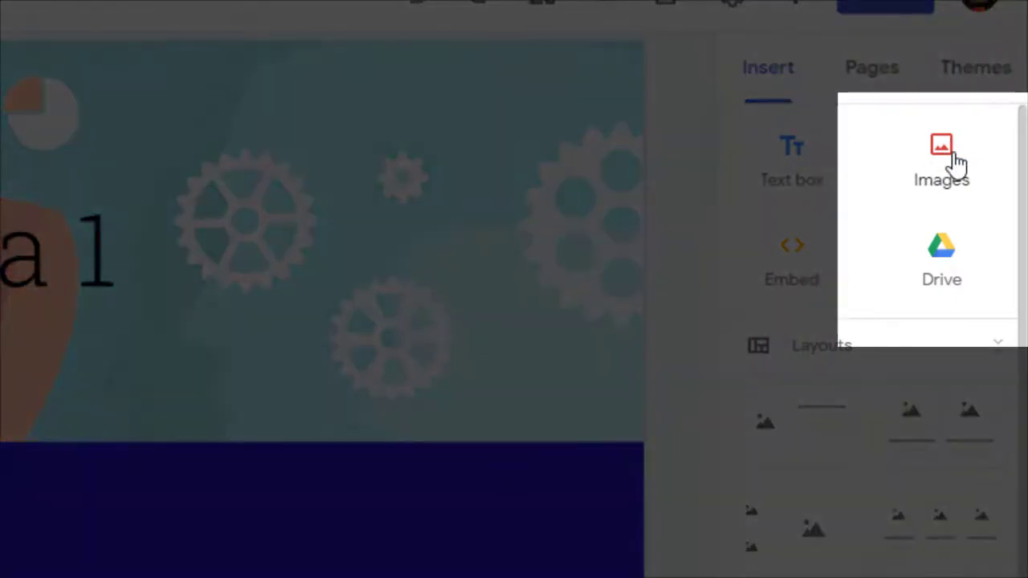
{"action": "left_click", "coordinate": [956, 162]}
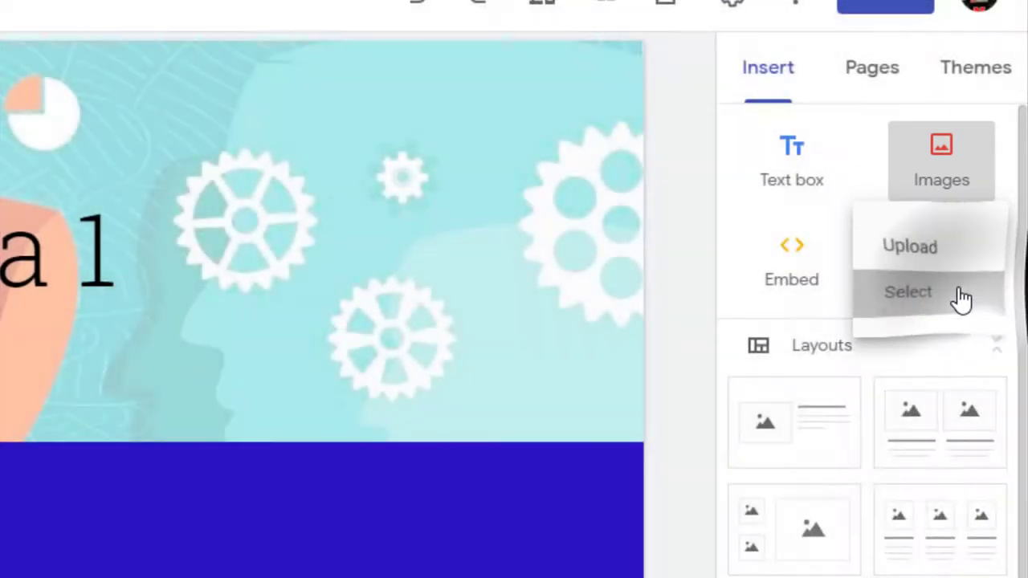
{"action": "left_click", "coordinate": [959, 295]}
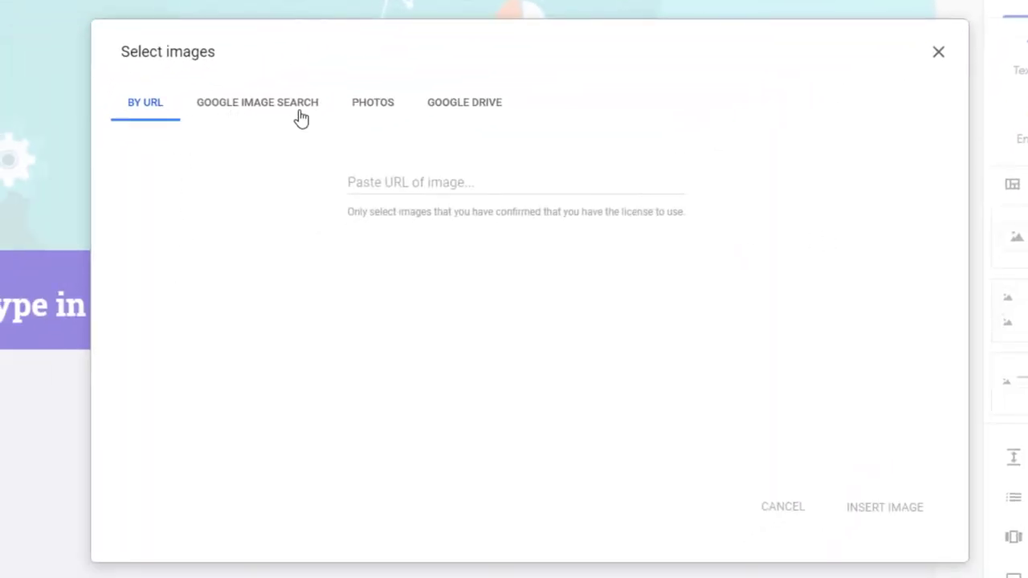
{"action": "left_click", "coordinate": [252, 112]}
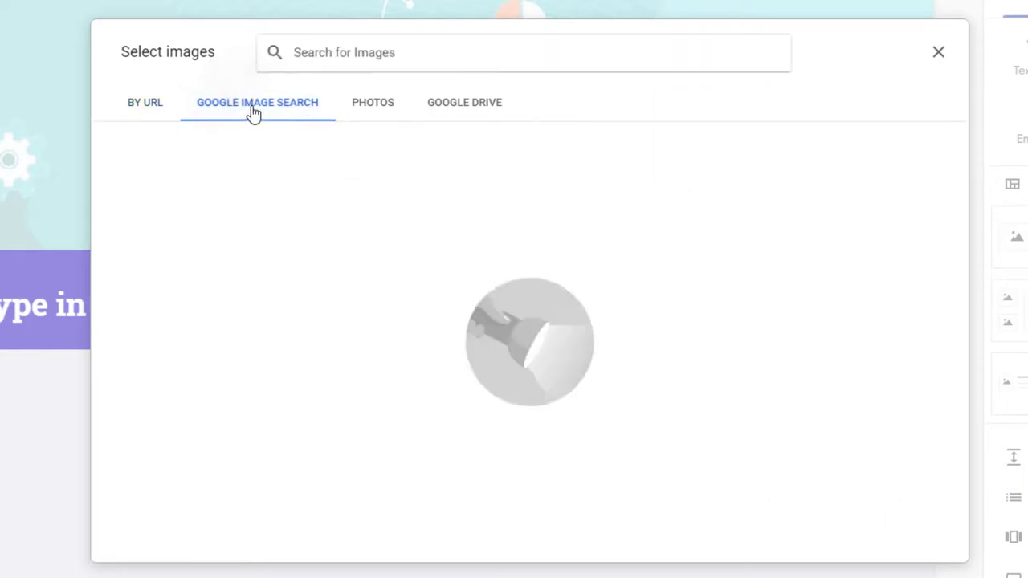
{"action": "left_click", "coordinate": [392, 114]}
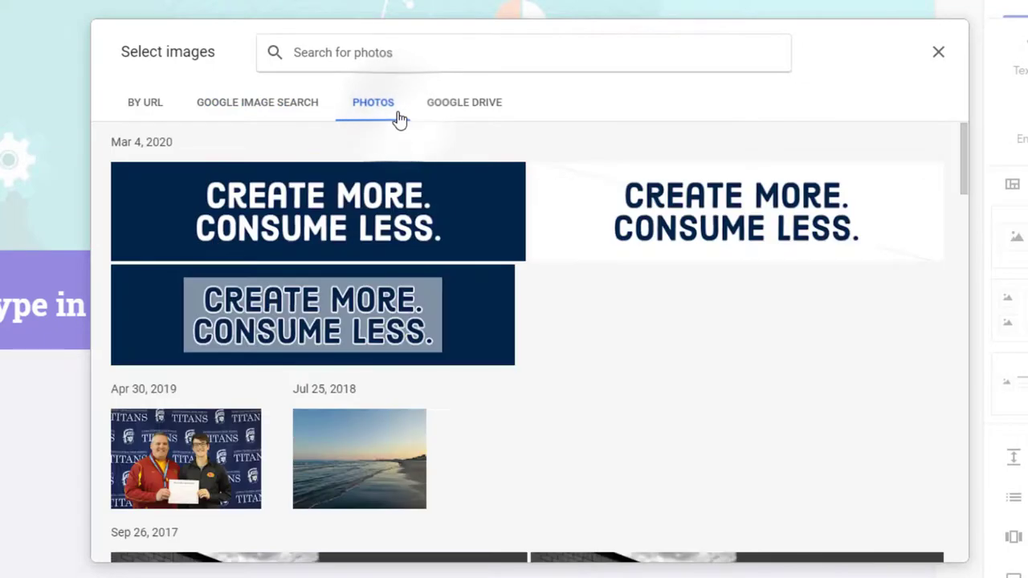
{"action": "left_click", "coordinate": [460, 117]}
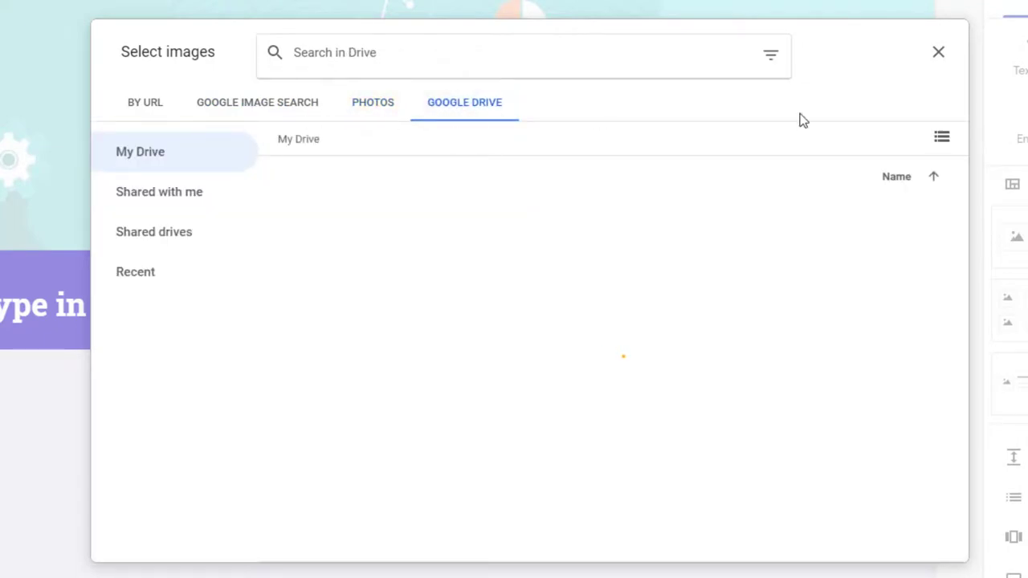
{"action": "left_click", "coordinate": [935, 52]}
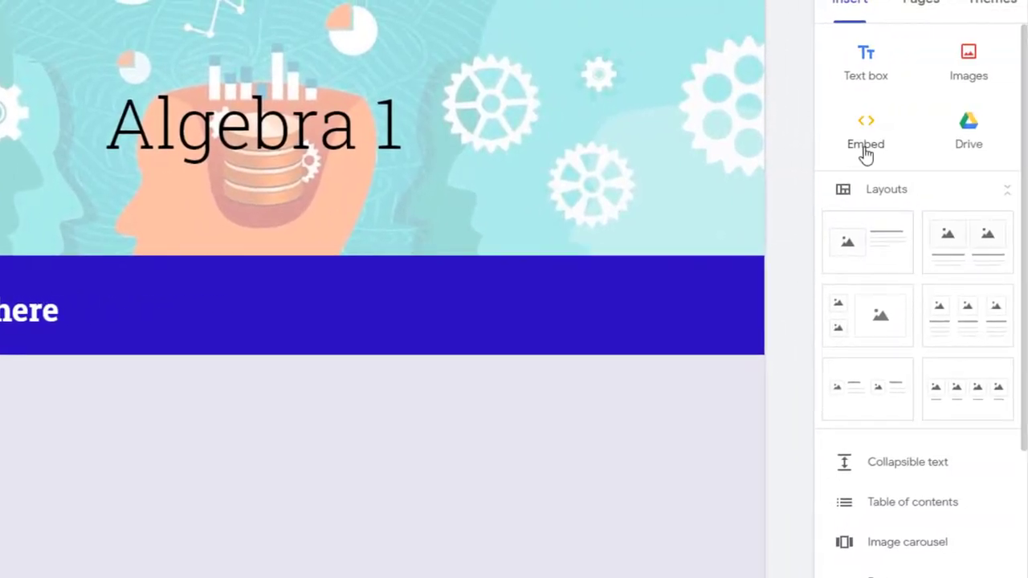
Embed the web article edutopia.org/article/7-tips-managing-distance-learning-preschool by its copied URL as a preview below the heading.
{"action": "left_click", "coordinate": [867, 136]}
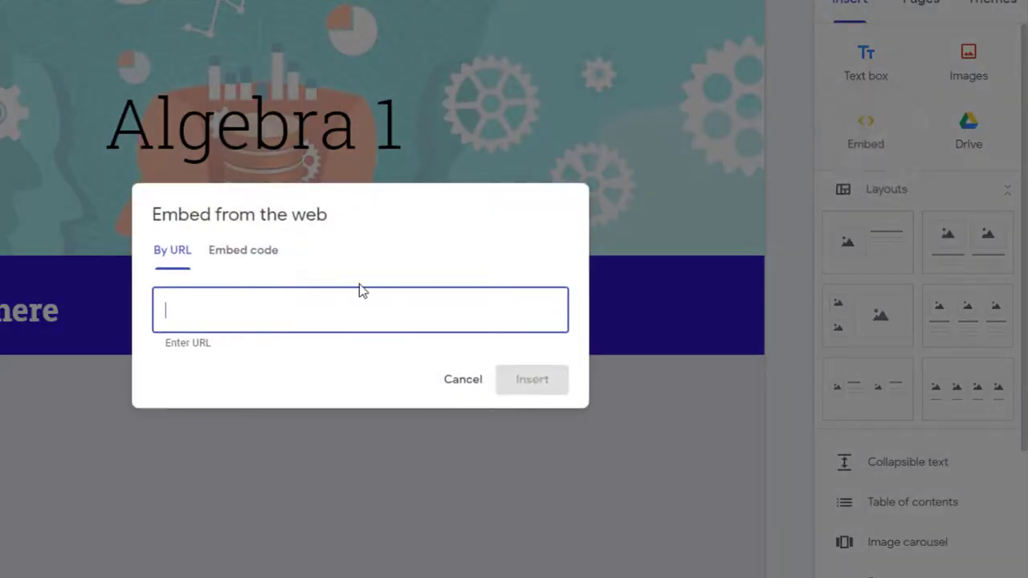
{"action": "key", "text": "Return"}
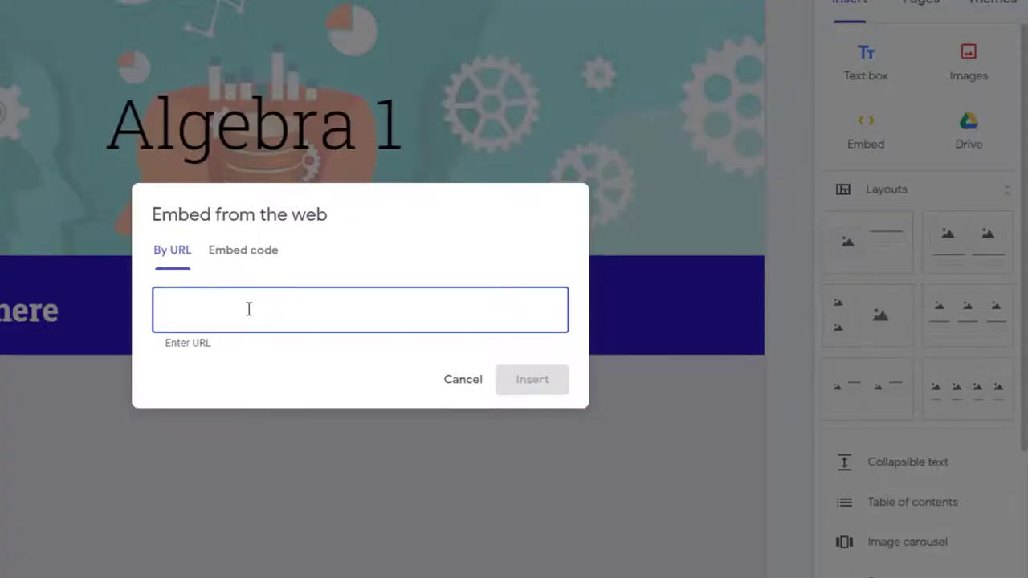
{"action": "left_click", "coordinate": [249, 309]}
{"action": "right_click", "coordinate": [249, 309]}
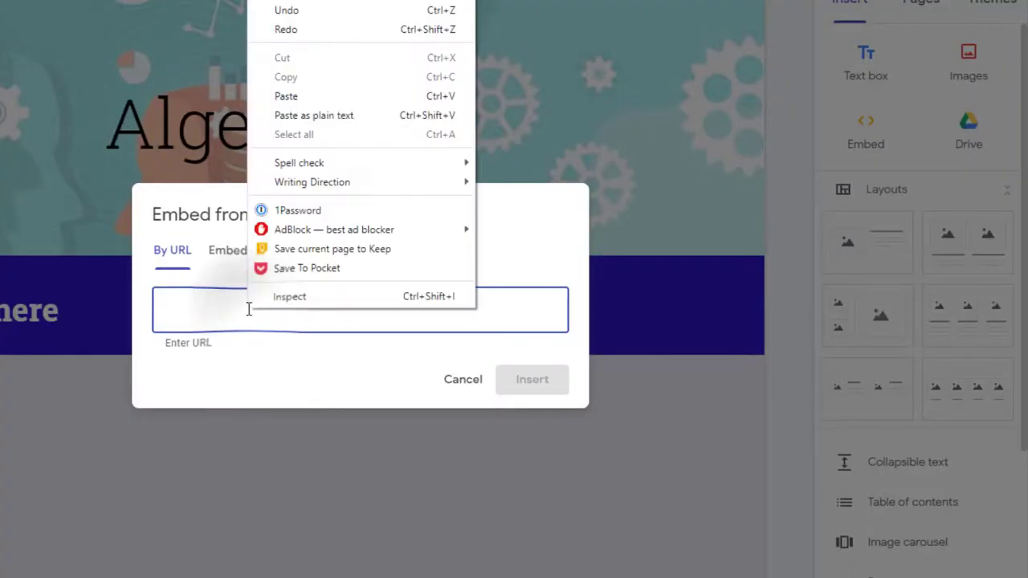
{"action": "left_click", "coordinate": [286, 97]}
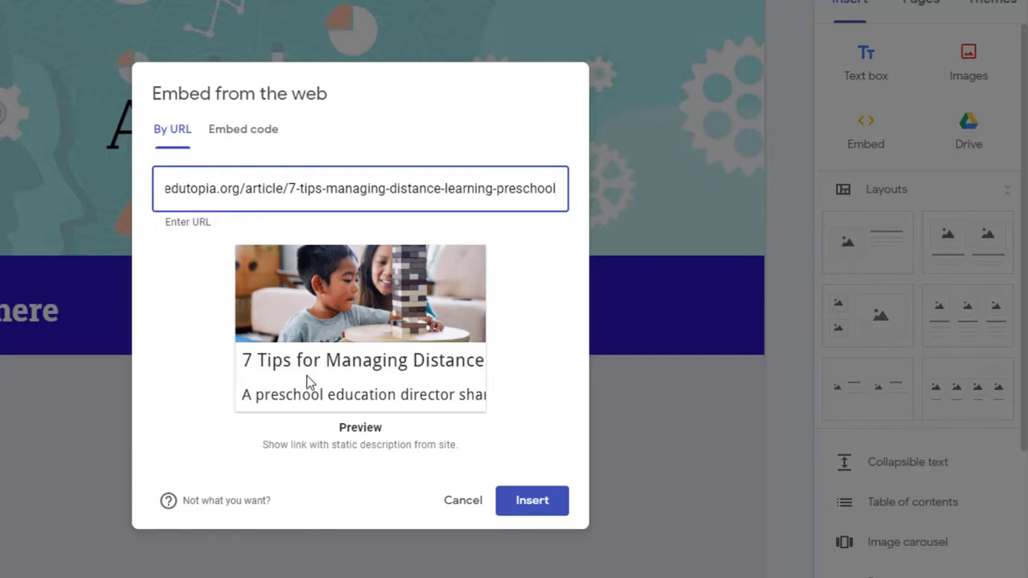
{"action": "left_click", "coordinate": [533, 501]}
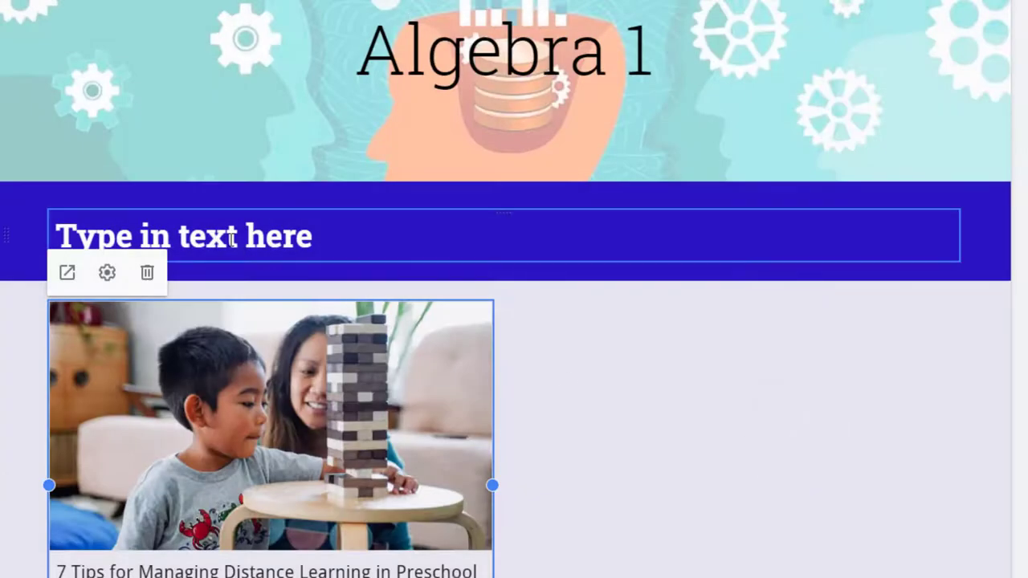
{"action": "left_click", "coordinate": [231, 239]}
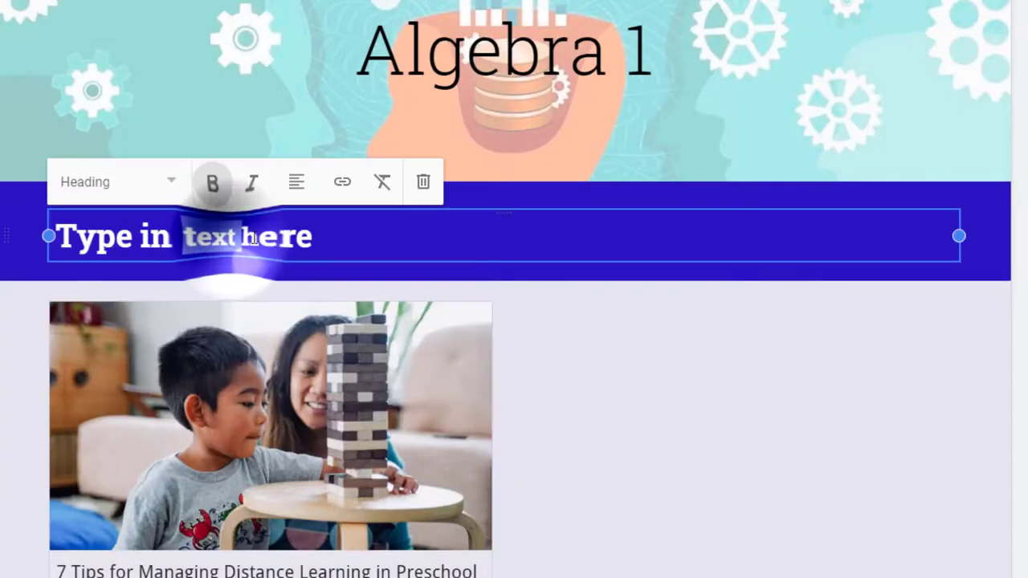
{"action": "double_click", "coordinate": [277, 238]}
{"action": "left_click", "coordinate": [343, 187]}
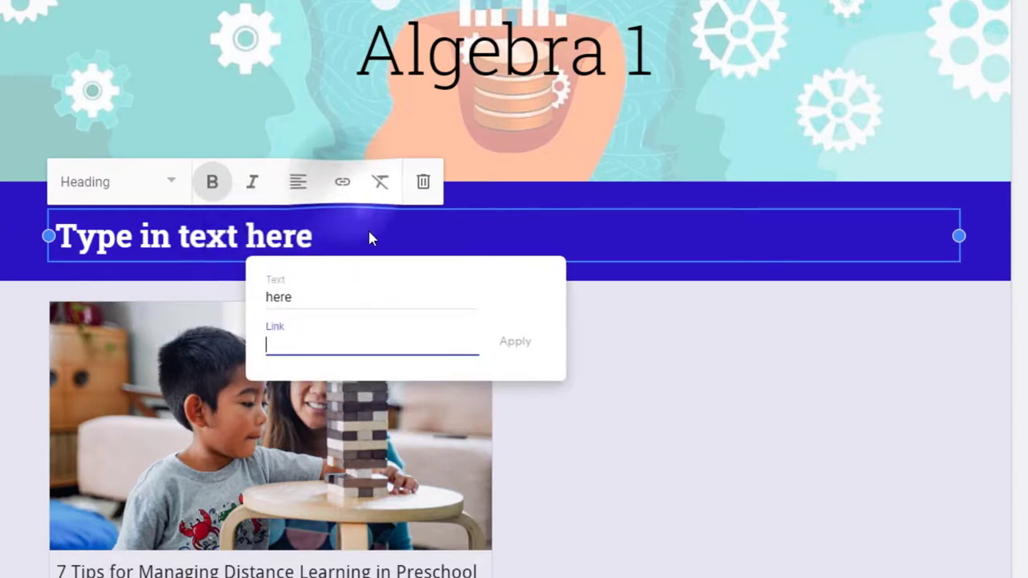
{"action": "type", "text": "https://www.edutopia.org/article/7-tips-managing-distance-learning-preschool"}
{"action": "left_click", "coordinate": [505, 348]}
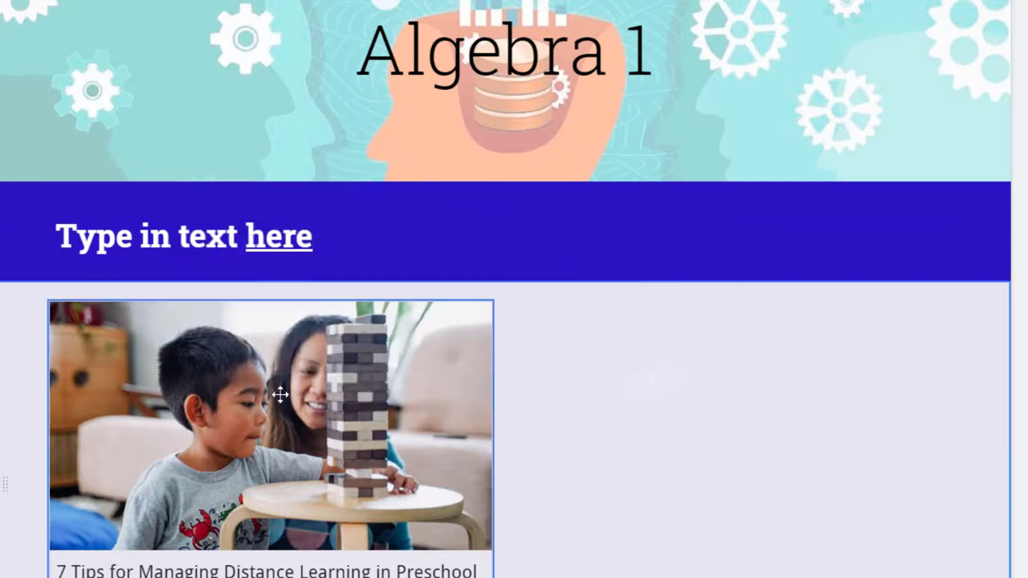
{"action": "scroll", "coordinate": [323, 442], "scroll_direction": "down", "scroll_amount": 2}
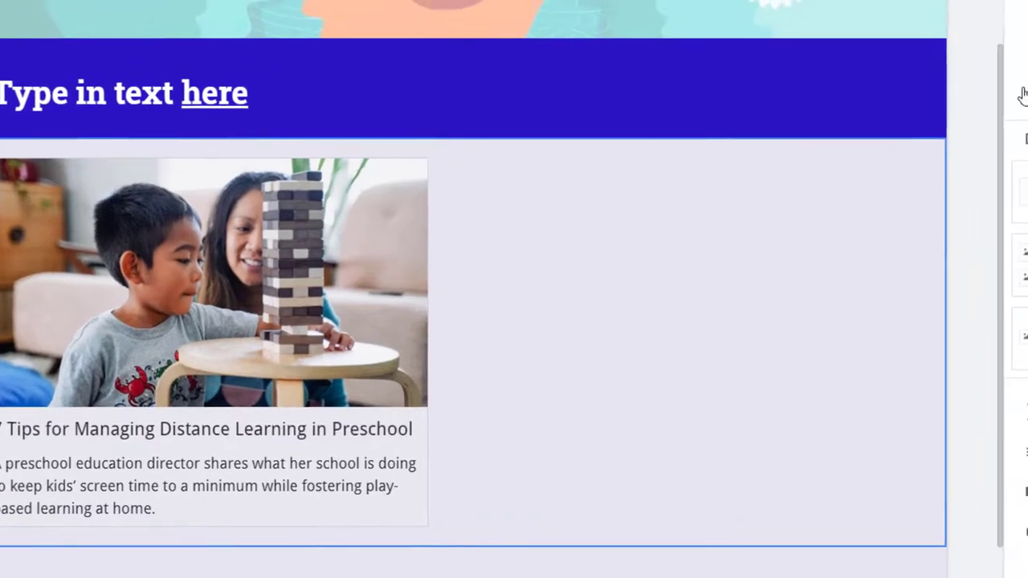
Look through the Embed code and By URL options for embedding web content, and close without inserting anything.
{"action": "left_click", "coordinate": [962, 113]}
{"action": "left_click", "coordinate": [360, 241]}
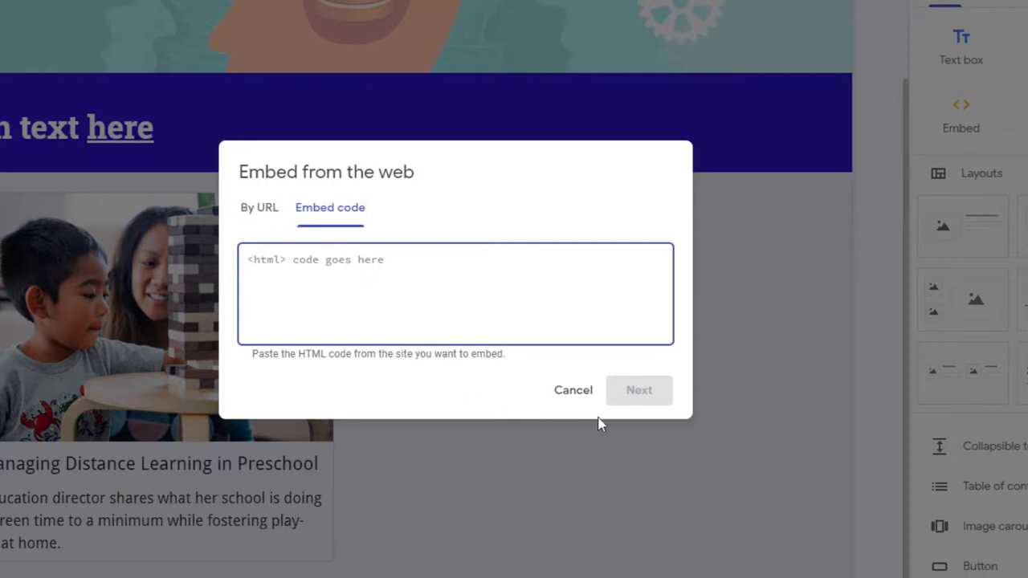
{"action": "left_click", "coordinate": [253, 210]}
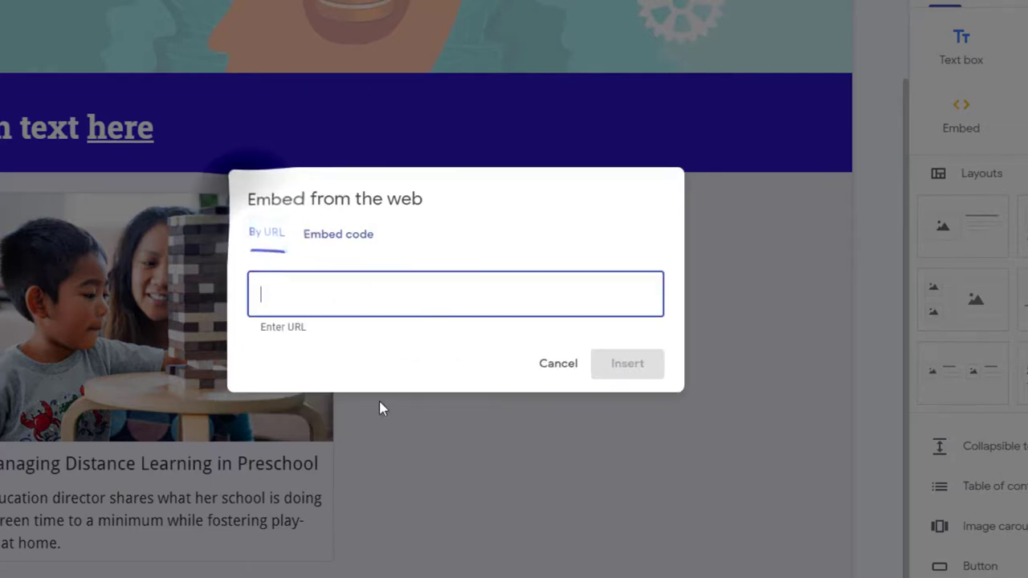
{"action": "left_click", "coordinate": [562, 366]}
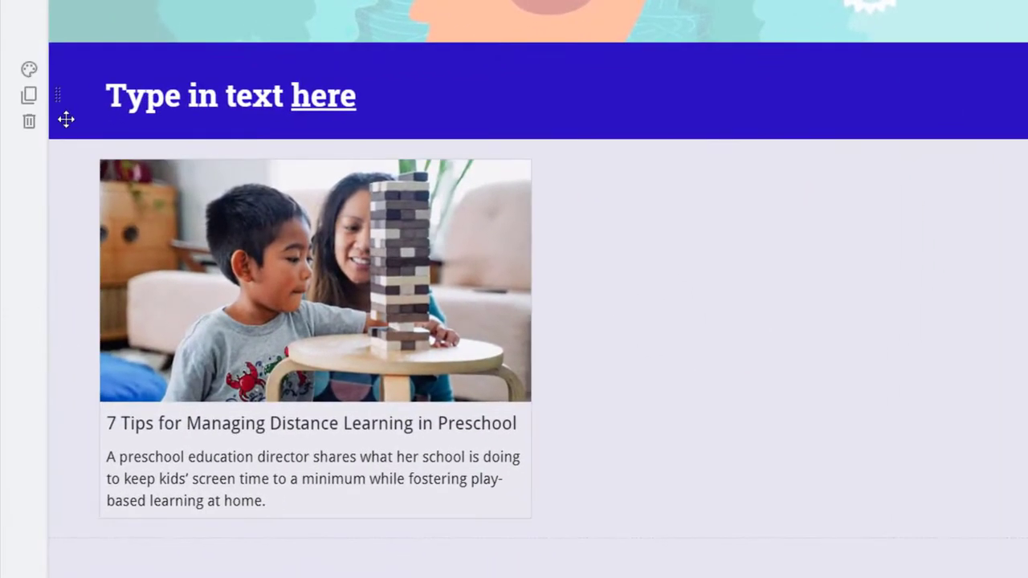
View the section background options for the article preview's section, and close them without choosing one.
{"action": "left_click_drag", "start_coordinate": [66, 118], "coordinate": [64, 89]}
{"action": "left_click_drag", "start_coordinate": [60, 97], "coordinate": [72, 128]}
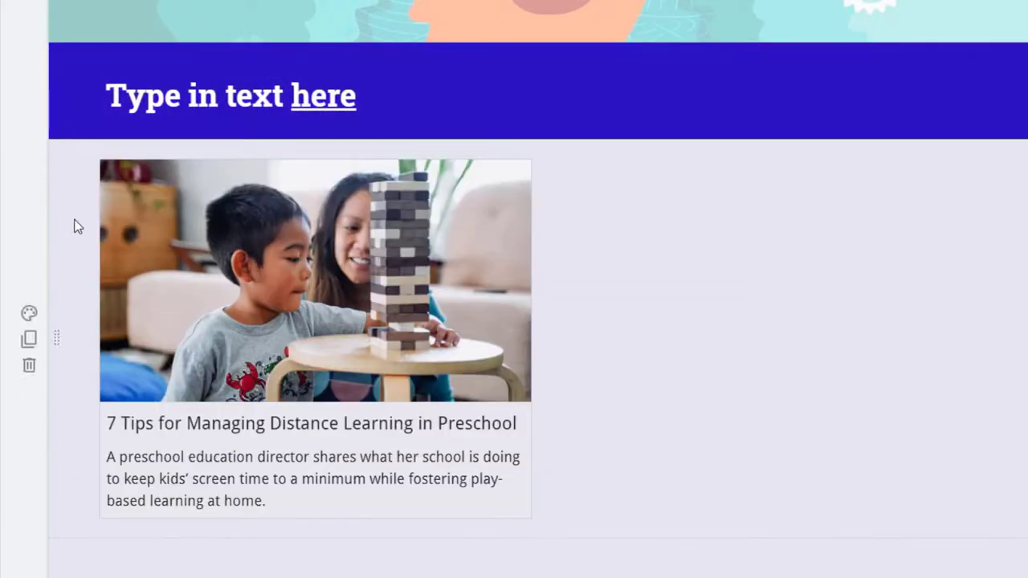
{"action": "left_click", "coordinate": [29, 313]}
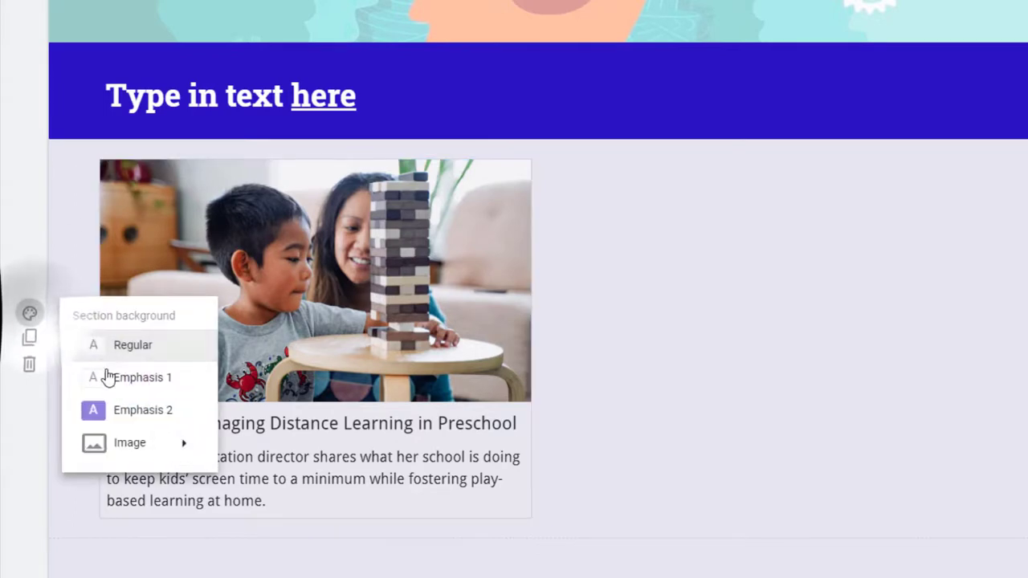
{"action": "left_click", "coordinate": [67, 239]}
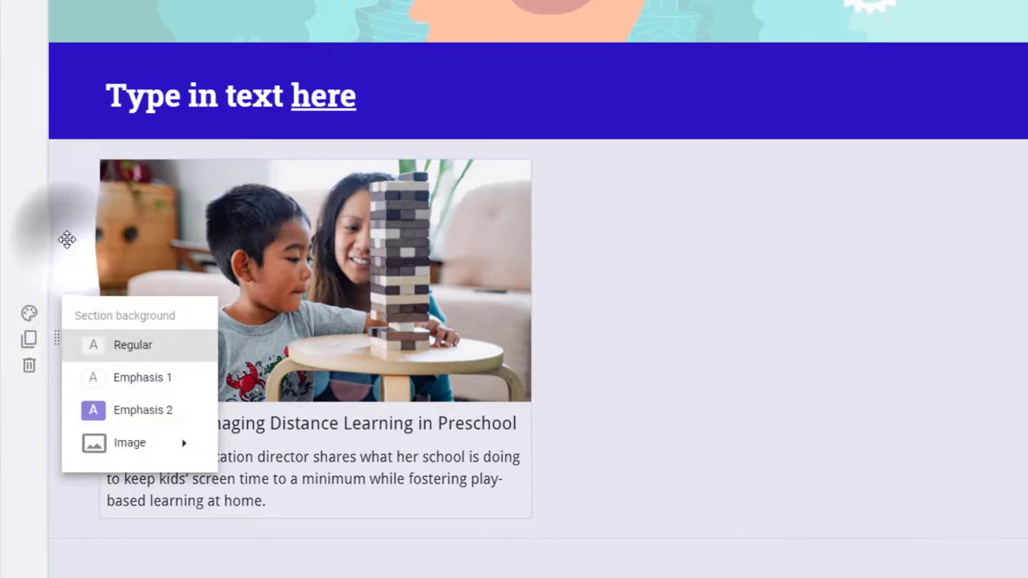
Move the embedded article preview to the horizontal center of its section.
{"action": "left_click_drag", "start_coordinate": [356, 367], "coordinate": [531, 363]}
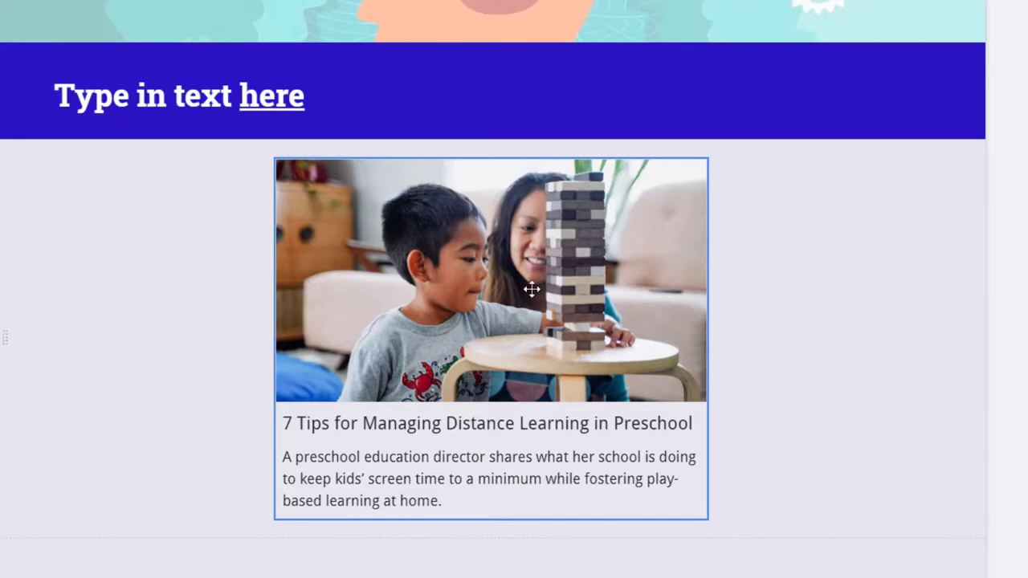
{"action": "left_click_drag", "start_coordinate": [528, 291], "coordinate": [505, 338]}
Narrow the "Type in text here" heading box to fit its text, and center it above the article preview.
{"action": "left_click", "coordinate": [438, 105]}
{"action": "left_click_drag", "start_coordinate": [933, 98], "coordinate": [344, 101]}
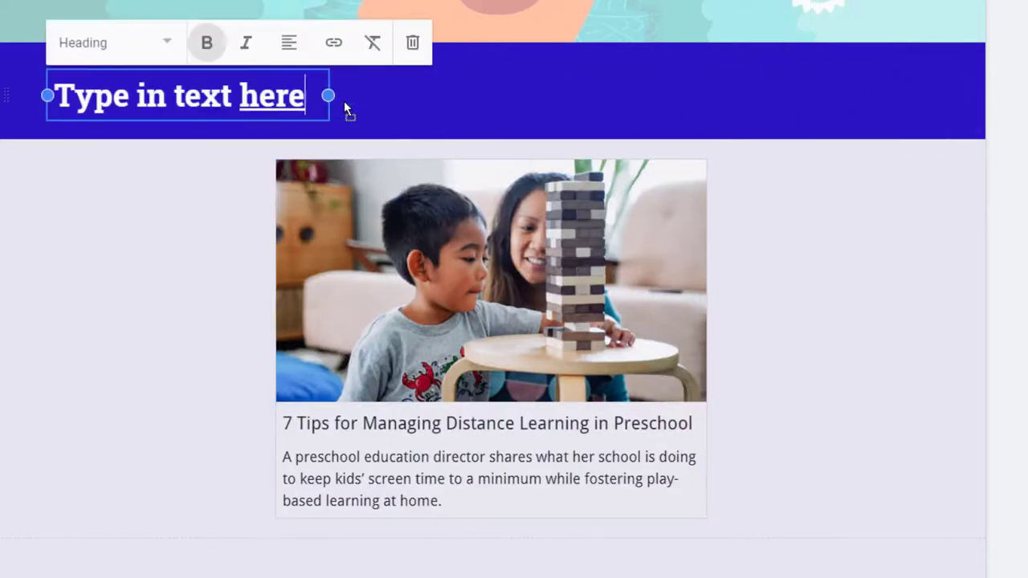
{"action": "left_click", "coordinate": [461, 122]}
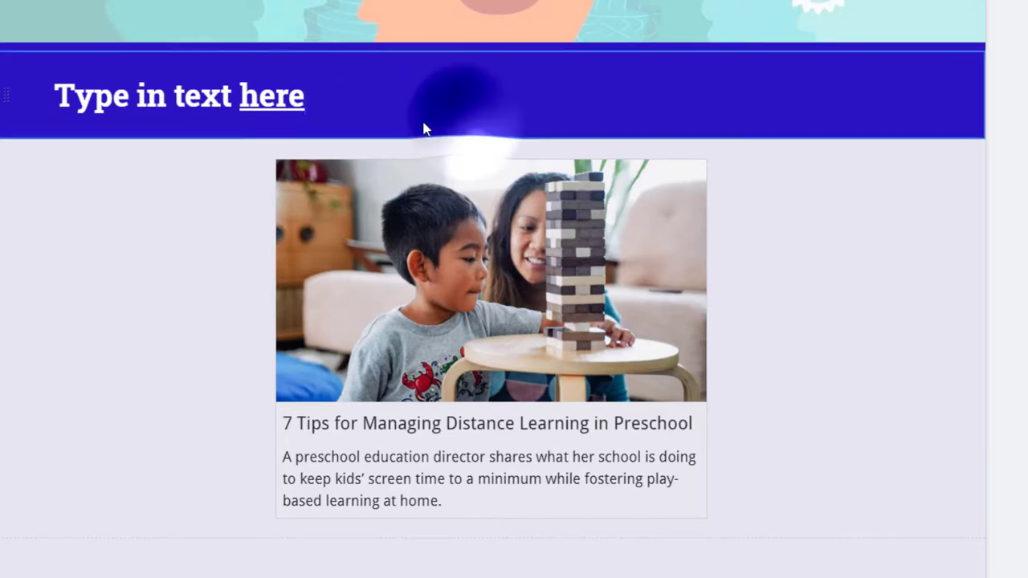
{"action": "left_click_drag", "start_coordinate": [188, 73], "coordinate": [541, 91]}
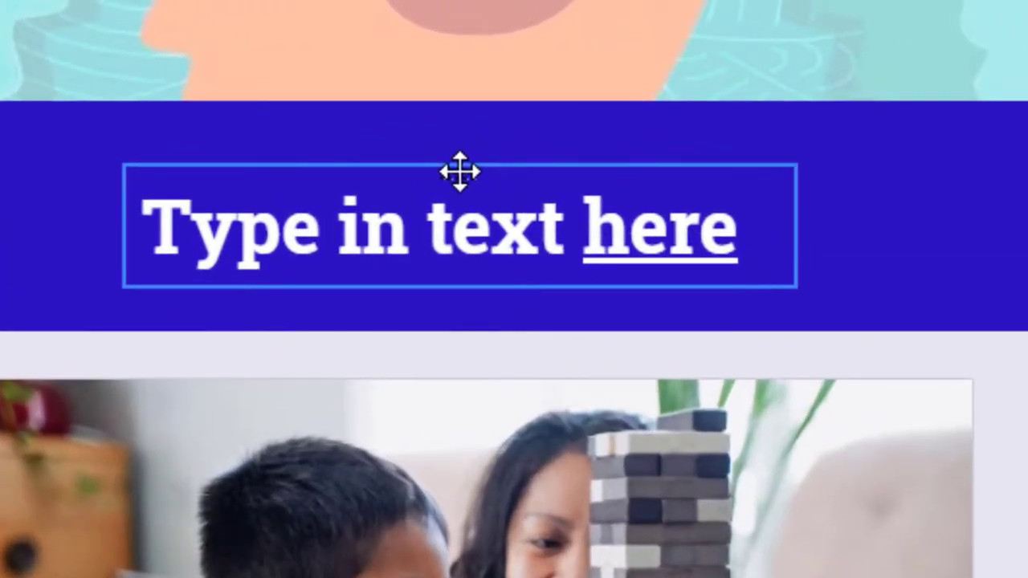
{"action": "left_click_drag", "start_coordinate": [459, 171], "coordinate": [549, 173]}
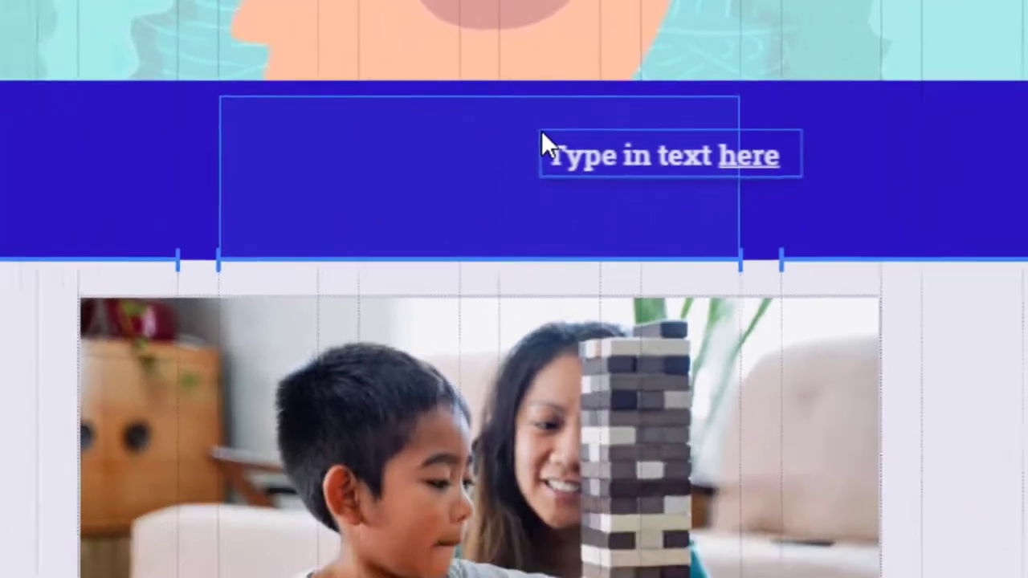
{"action": "left_click_drag", "start_coordinate": [541, 133], "coordinate": [543, 144]}
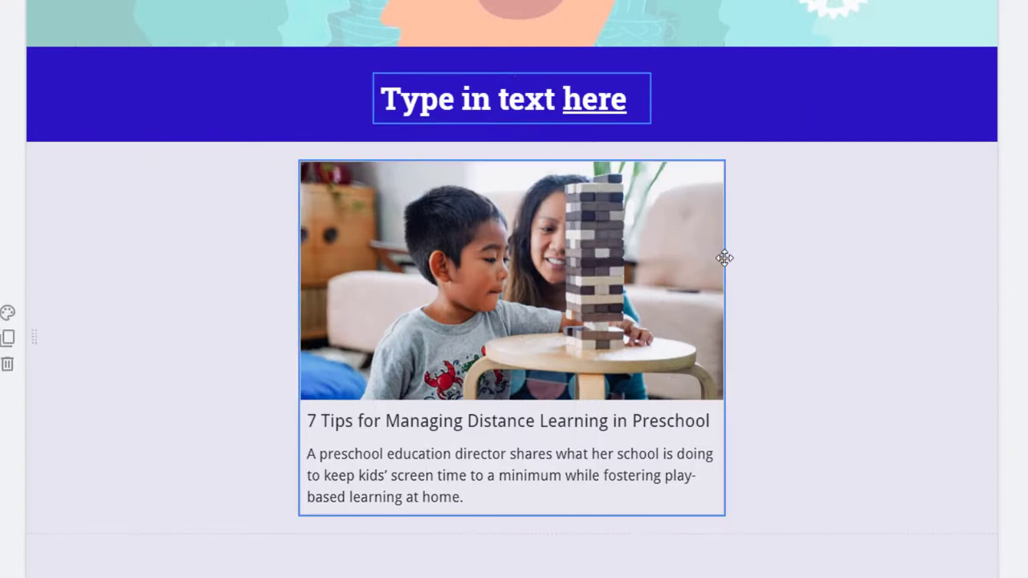
{"action": "left_click_drag", "start_coordinate": [44, 97], "coordinate": [40, 132]}
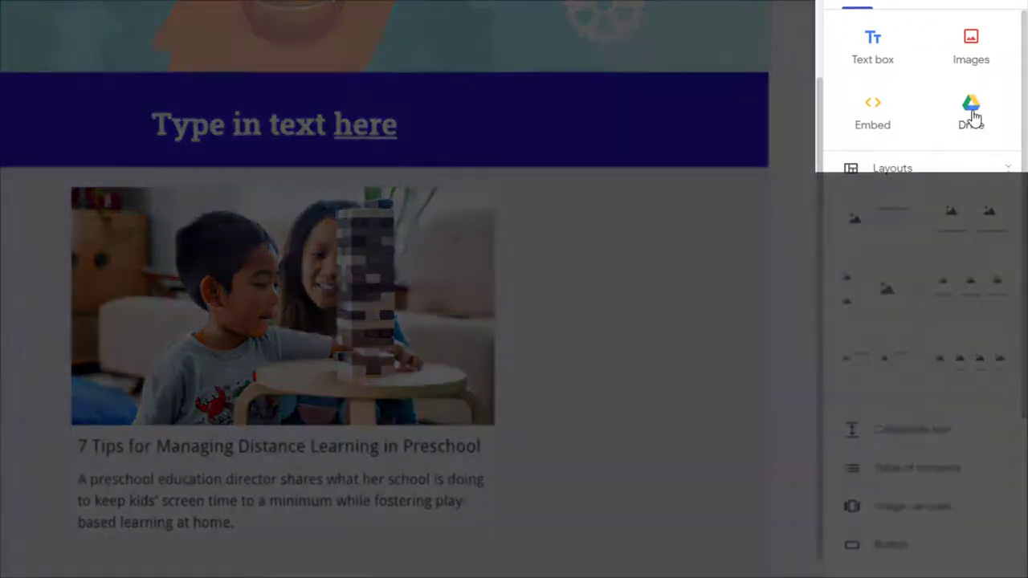
Look through the My Drive folders available for inserting content, and close them without inserting anything.
{"action": "left_click", "coordinate": [969, 113]}
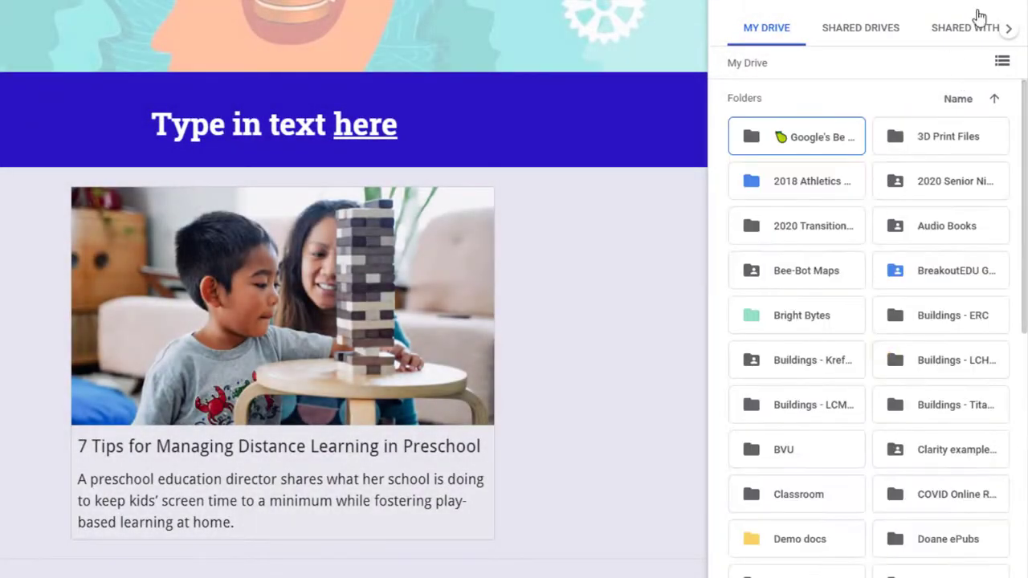
{"action": "left_click", "coordinate": [1001, 4]}
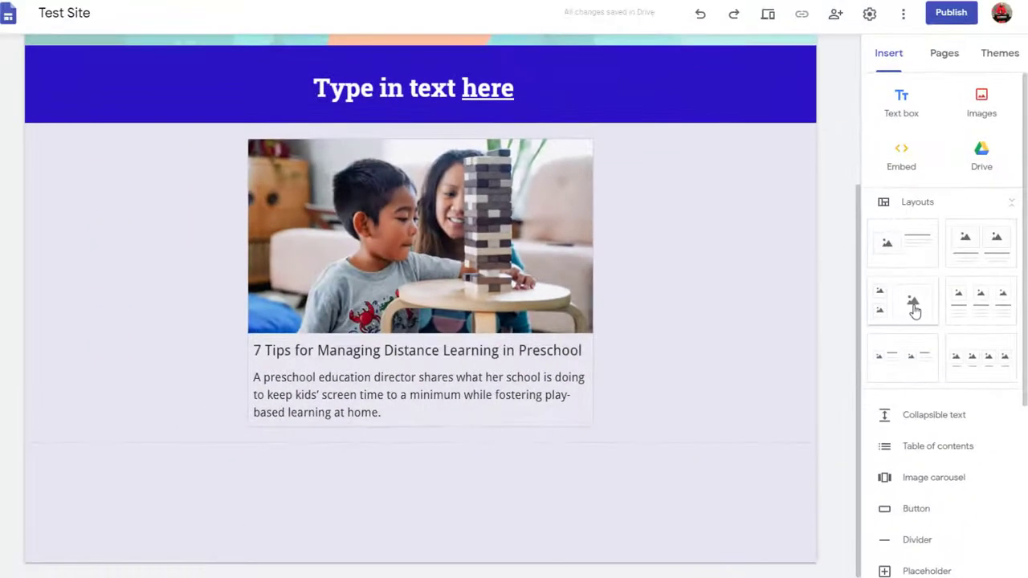
Try the layout with two small and one large placeholder, view the first placeholder's content options, and delete the section.
{"action": "left_click", "coordinate": [786, 295]}
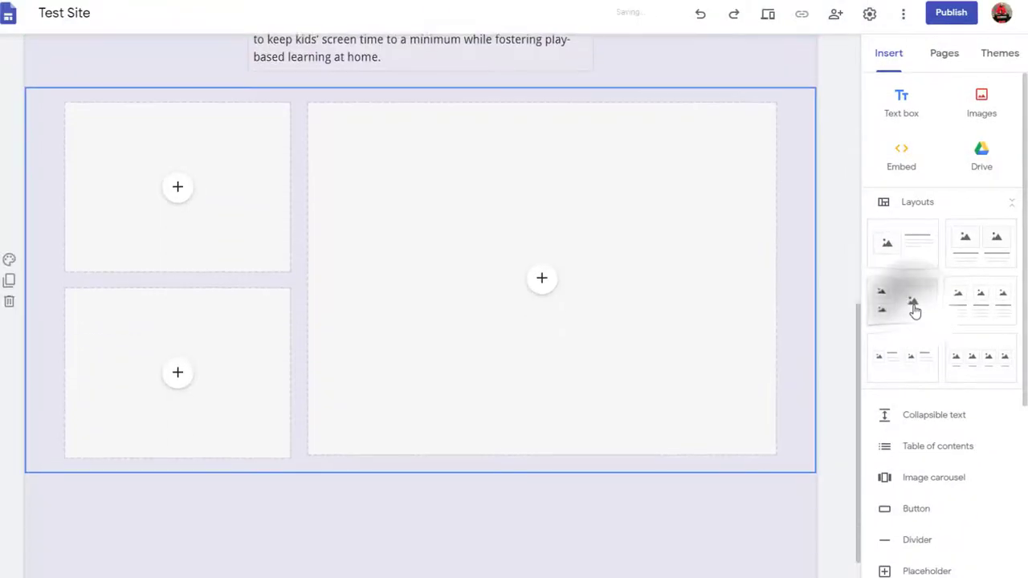
{"action": "left_click", "coordinate": [178, 188]}
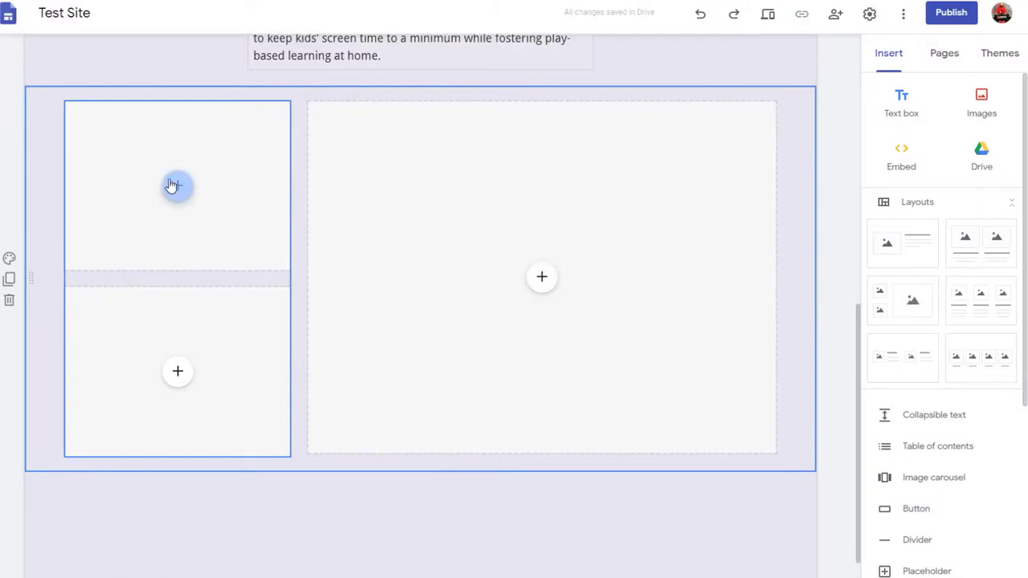
{"action": "left_click", "coordinate": [180, 191]}
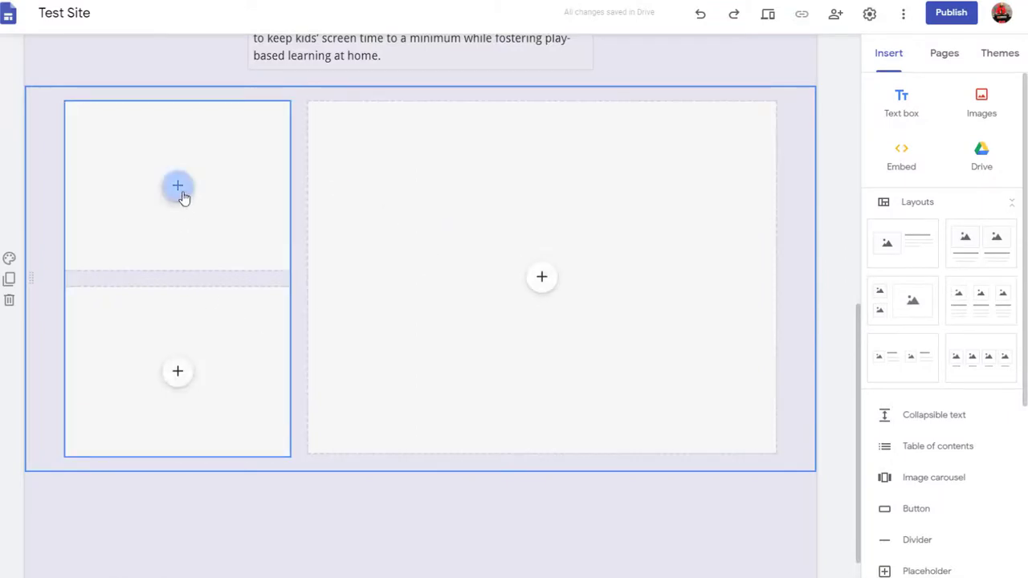
{"action": "left_click", "coordinate": [180, 191]}
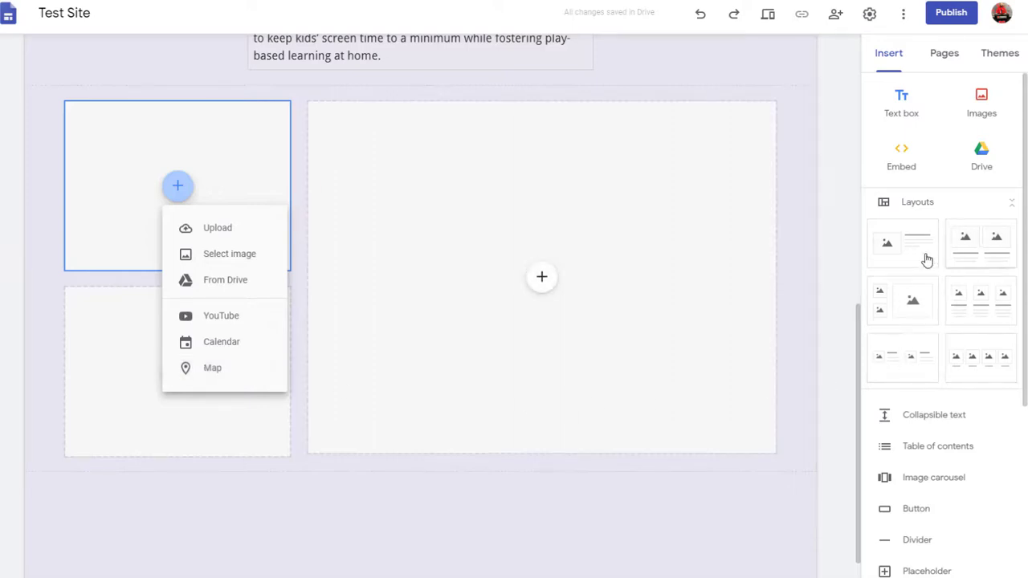
{"action": "left_click", "coordinate": [798, 339]}
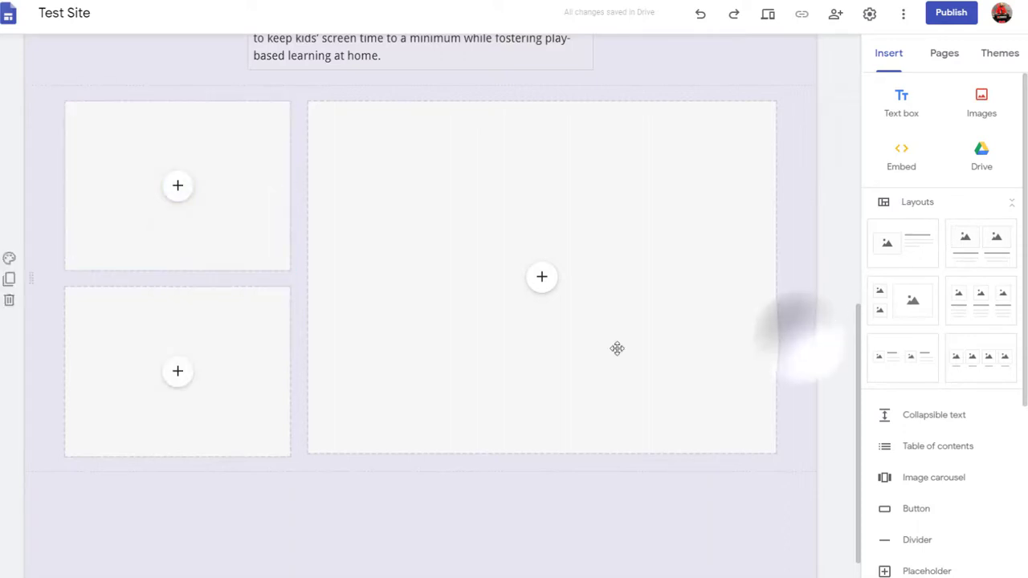
{"action": "left_click", "coordinate": [9, 302]}
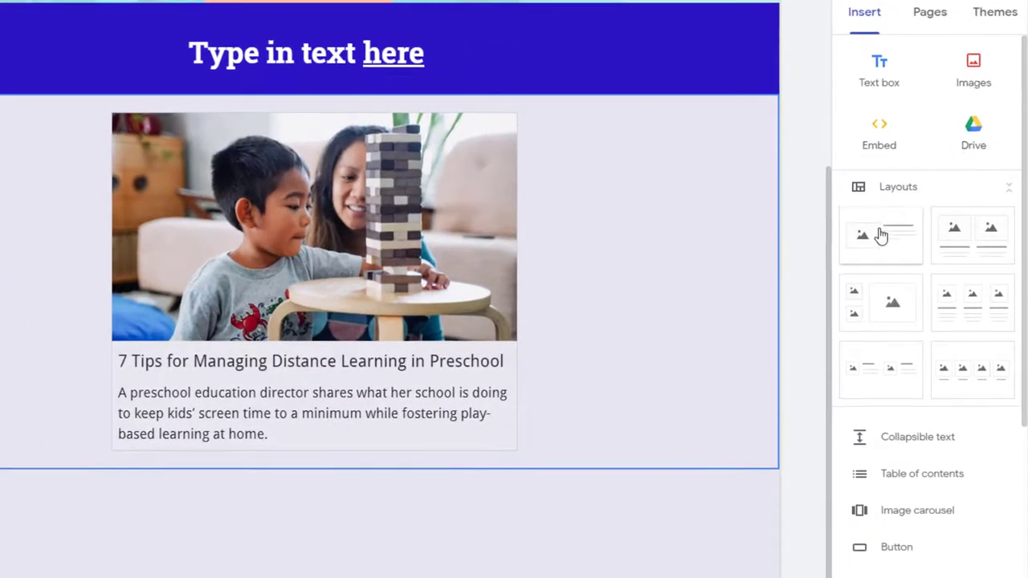
Insert a collapsible text block below the article preview with the heading "What time is our class?".
{"action": "scroll", "coordinate": [943, 345], "scroll_direction": "down", "scroll_amount": 2}
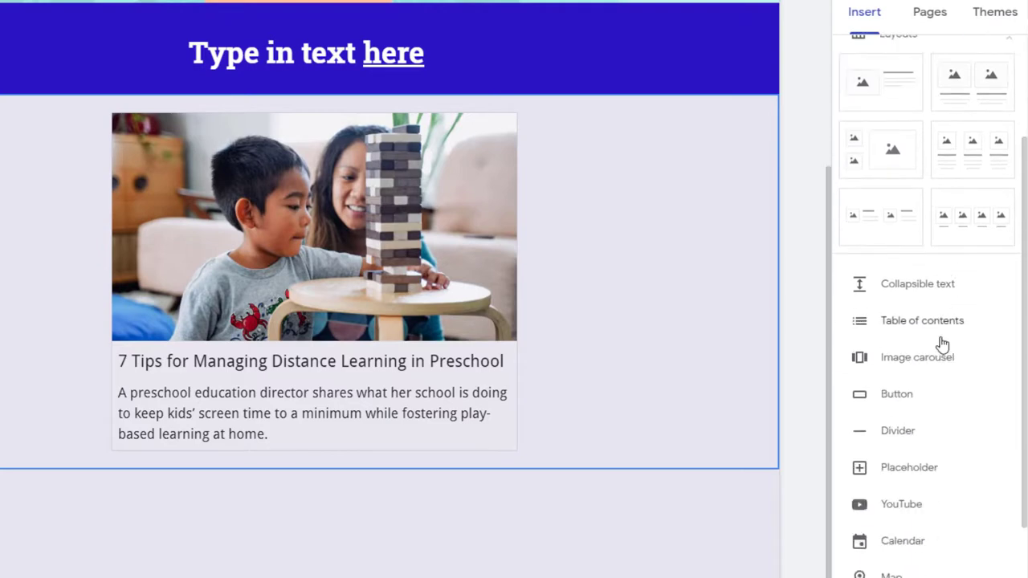
{"action": "scroll", "coordinate": [931, 298], "scroll_direction": "down", "scroll_amount": 2}
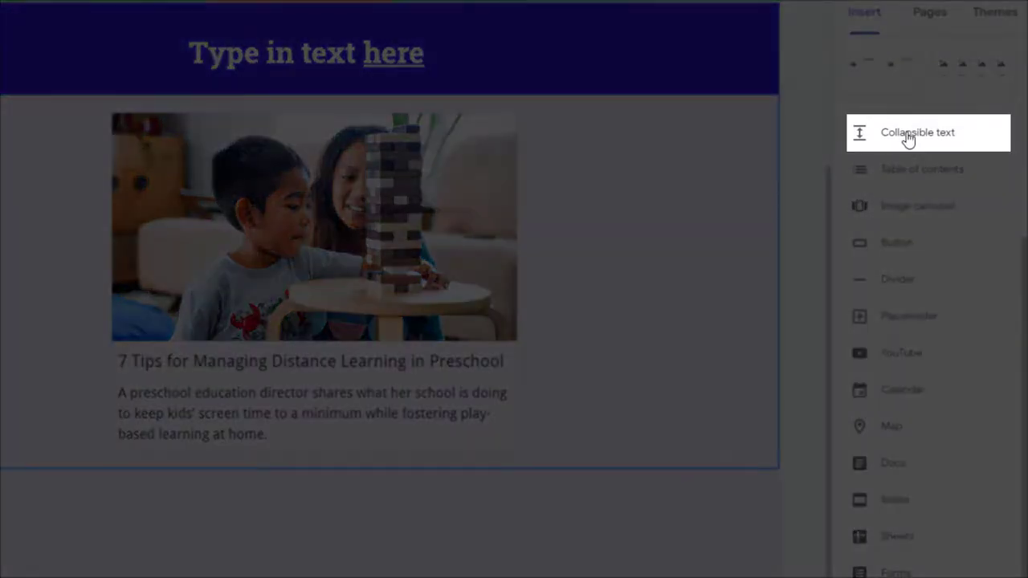
{"action": "left_click", "coordinate": [907, 140]}
{"action": "left_click", "coordinate": [126, 361]}
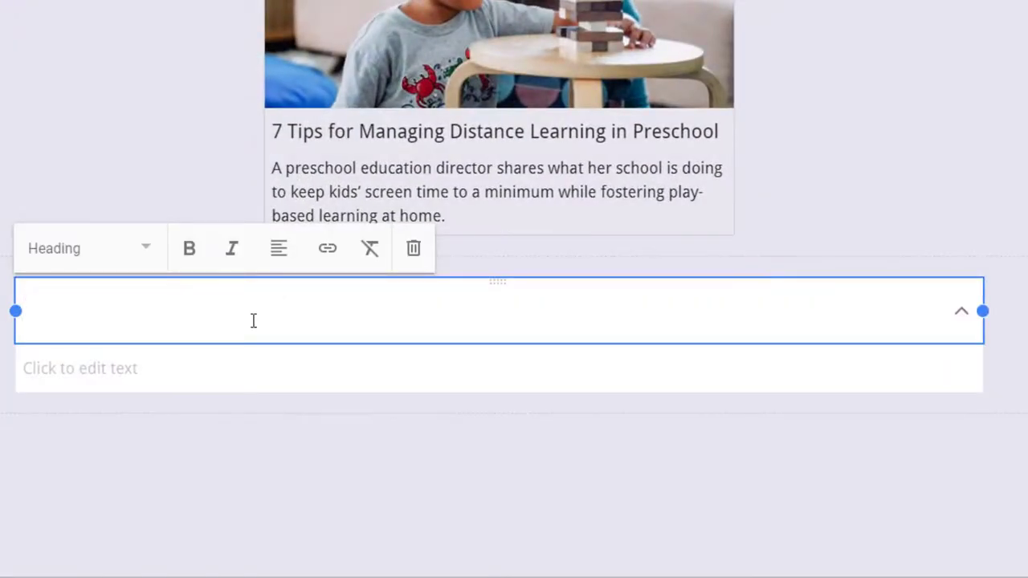
{"action": "type", "text": "What time"}
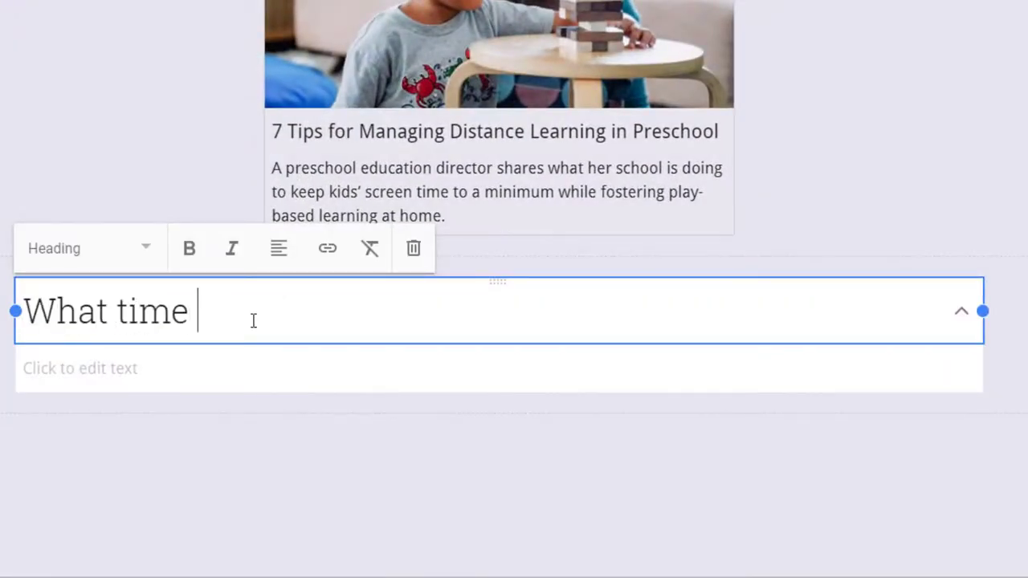
{"action": "type", "text": " is our class?"}
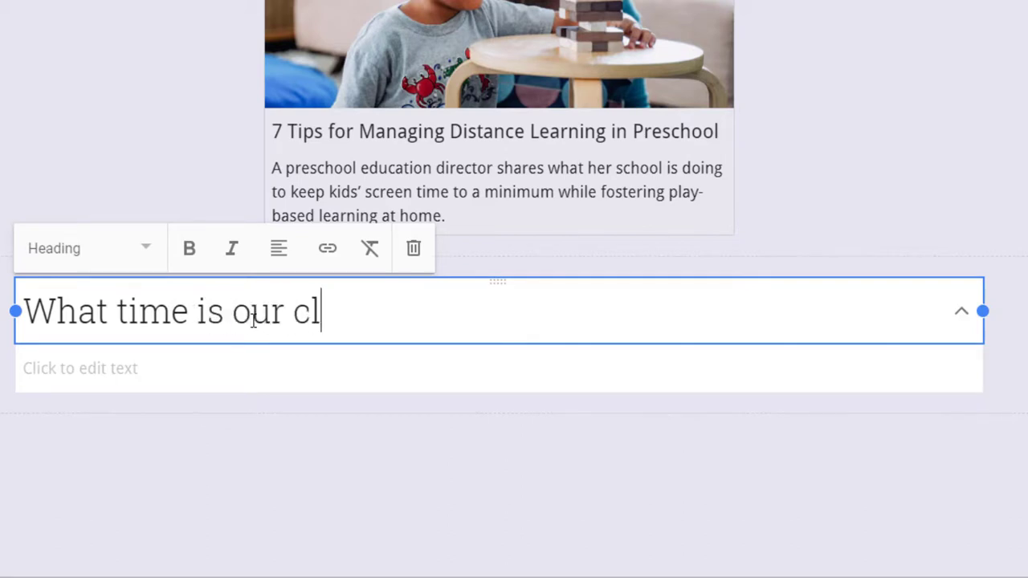
Enter "First period, 7:30-8:20 am" as the body of the collapsible text block.
{"action": "left_click", "coordinate": [177, 369]}
{"action": "type", "text": "Firs"}
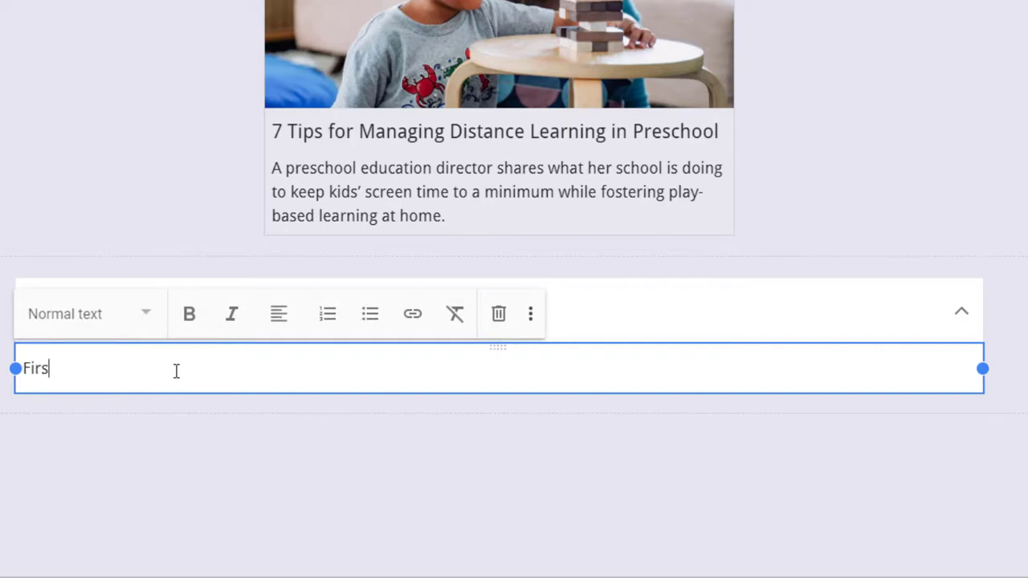
{"action": "type", "text": "t period, beginn"}
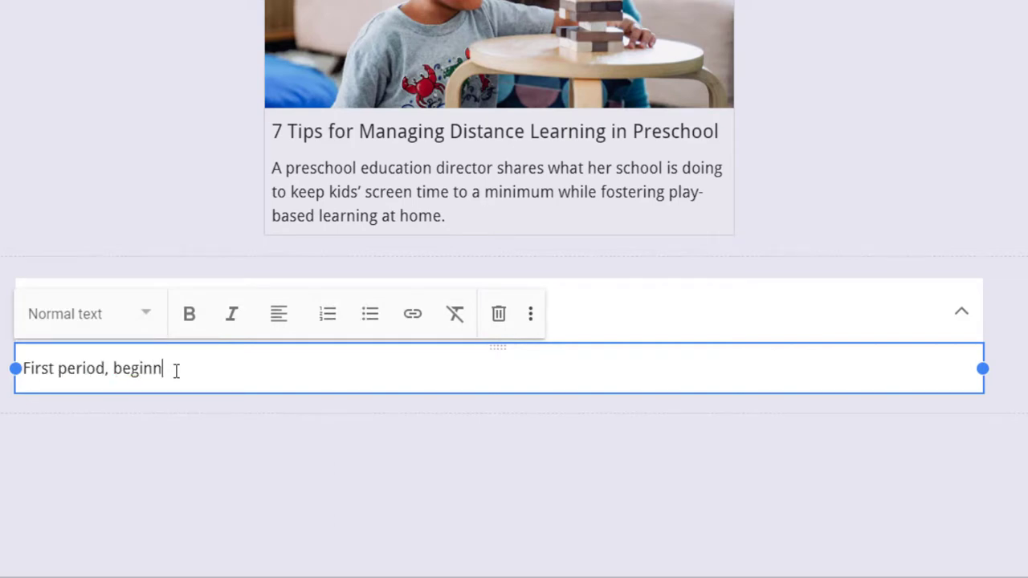
{"action": "type", "text": "i"}
{"action": "key", "text": "BackSpace"}
{"action": "key", "text": "BackSpace"}
{"action": "key", "text": "BackSpace"}
{"action": "key", "text": "BackSpace"}
{"action": "key", "text": "BackSpace"}
{"action": "key", "text": "BackSpace"}
{"action": "key", "text": "BackSpace"}
{"action": "key", "text": "BackSpace"}
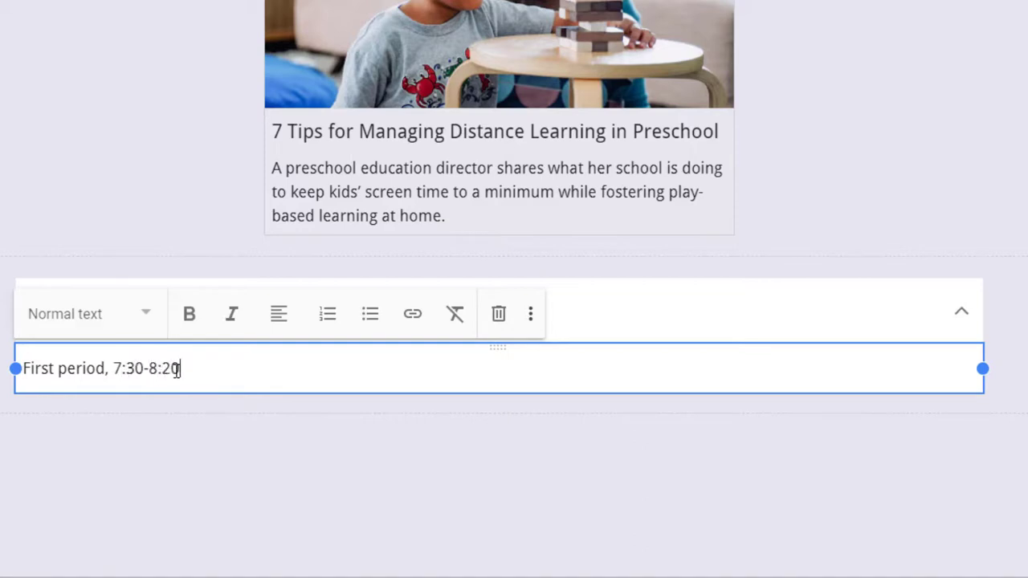
{"action": "left_click", "coordinate": [237, 421]}
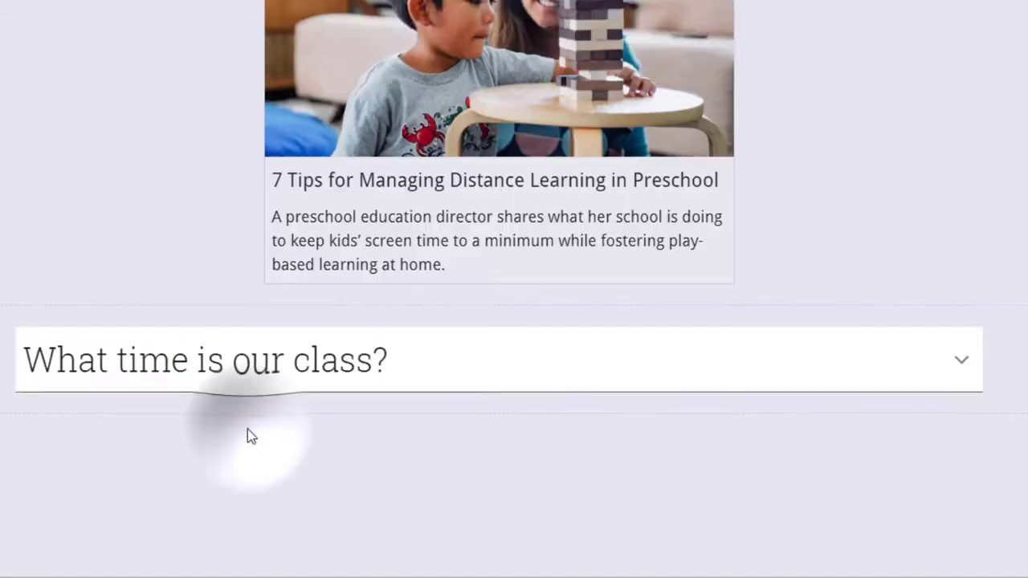
Expand the "What time is our class?" block to check its body text, and collapse it again.
{"action": "left_click", "coordinate": [962, 364]}
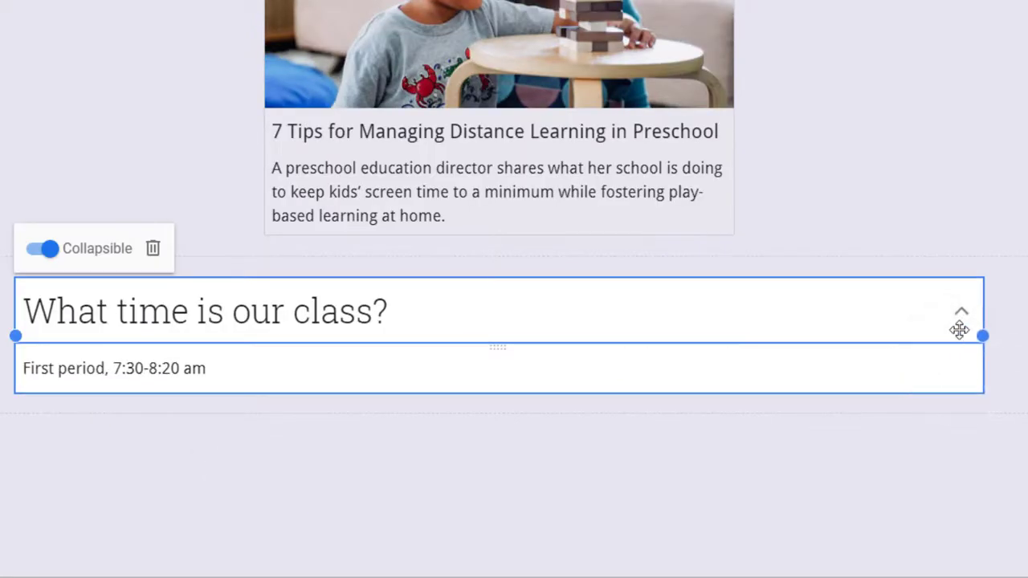
{"action": "left_click", "coordinate": [962, 313]}
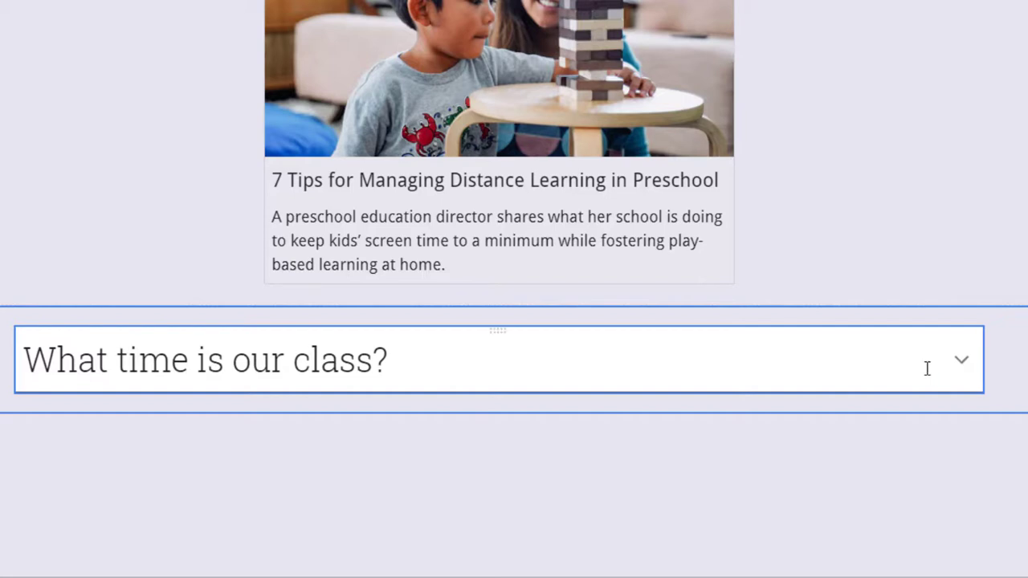
Try the Emphasis 1 background on the collapsible text section, and set it to Emphasis 2.
{"action": "left_click", "coordinate": [32, 331]}
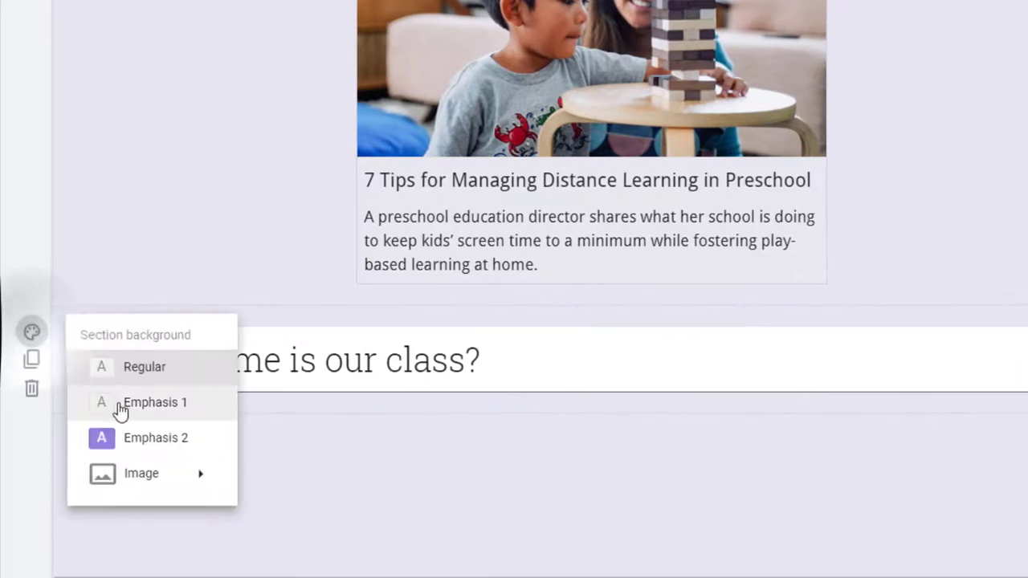
{"action": "left_click", "coordinate": [120, 410]}
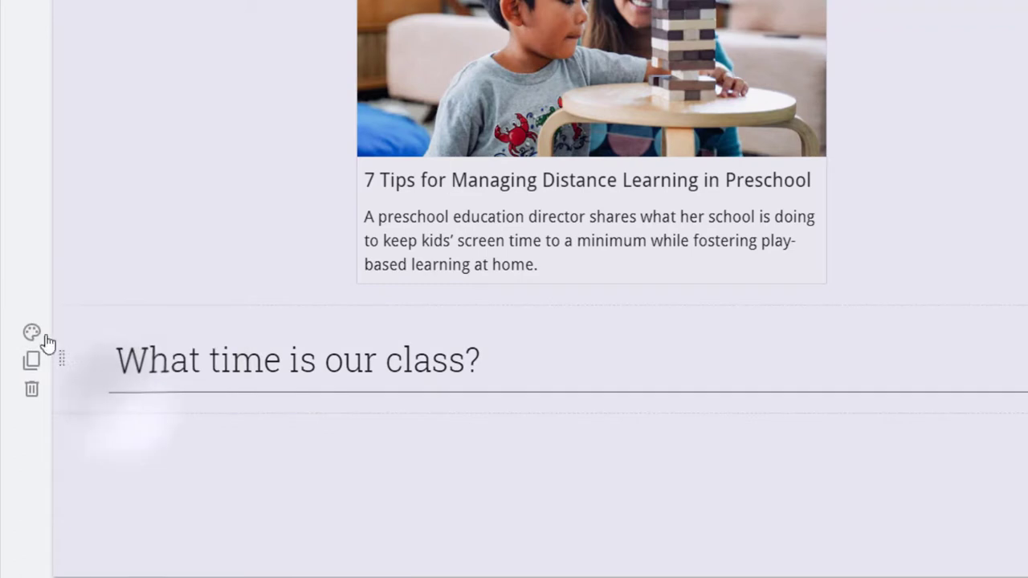
{"action": "left_click", "coordinate": [30, 331]}
{"action": "left_click", "coordinate": [172, 435]}
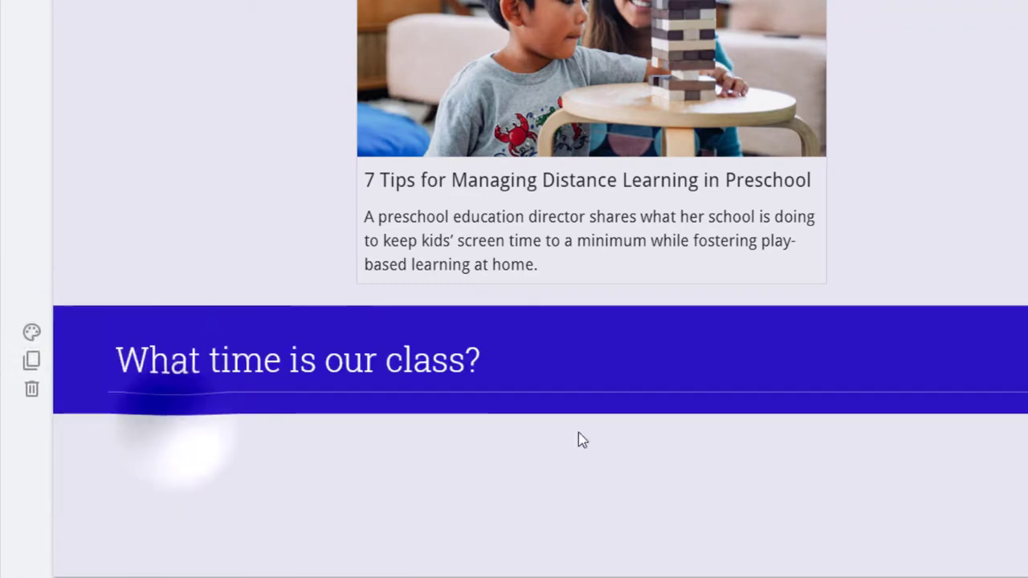
{"action": "scroll", "coordinate": [1023, 340], "scroll_direction": "up", "scroll_amount": 3}
{"action": "scroll", "coordinate": [1023, 340], "scroll_direction": "up", "scroll_amount": 2}
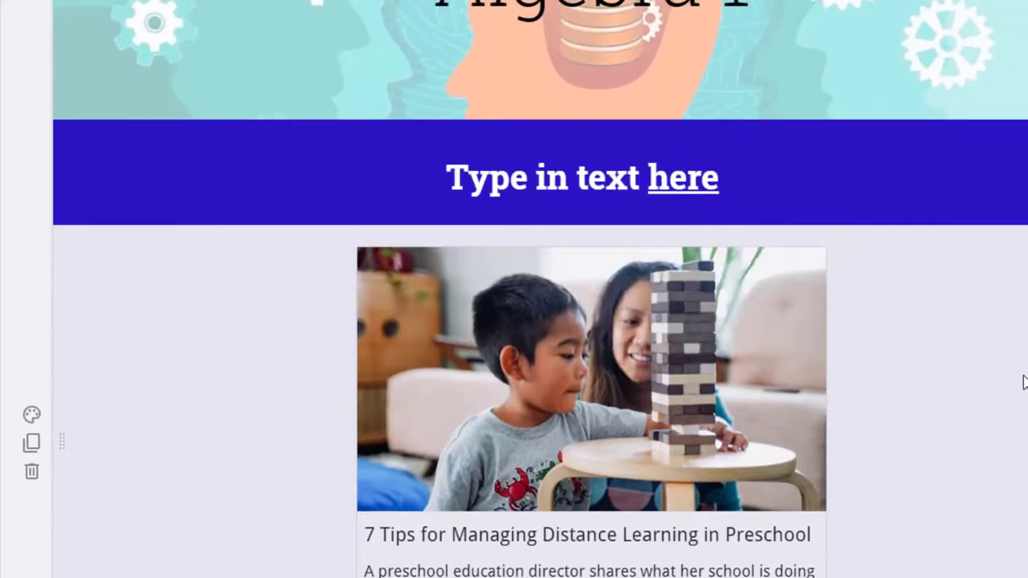
{"action": "scroll", "coordinate": [1023, 382], "scroll_direction": "up", "scroll_amount": 1}
{"action": "scroll", "coordinate": [1024, 382], "scroll_direction": "down", "scroll_amount": 5}
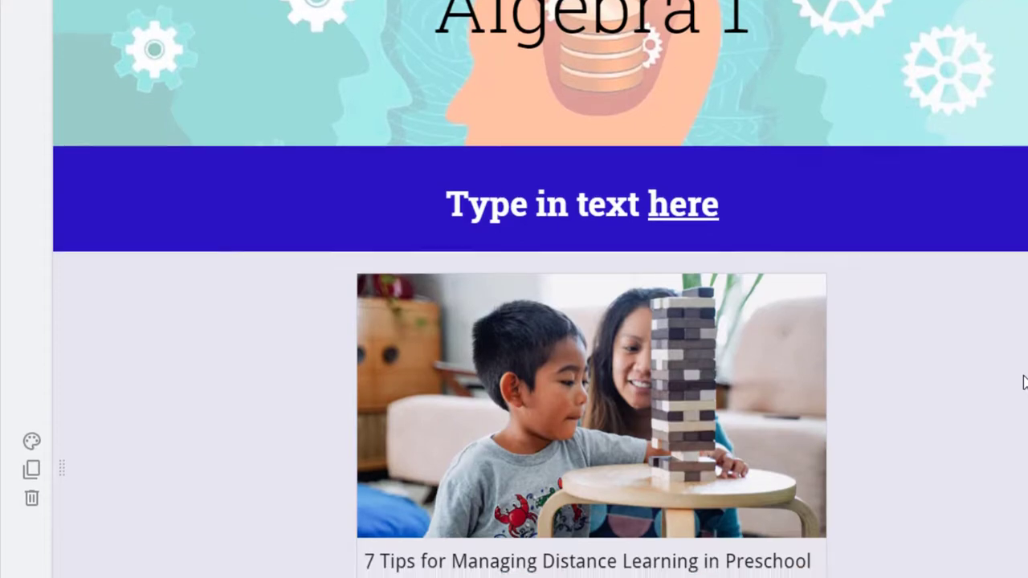
{"action": "scroll", "coordinate": [1024, 382], "scroll_direction": "up", "scroll_amount": 4}
{"action": "scroll", "coordinate": [1024, 382], "scroll_direction": "up", "scroll_amount": 2}
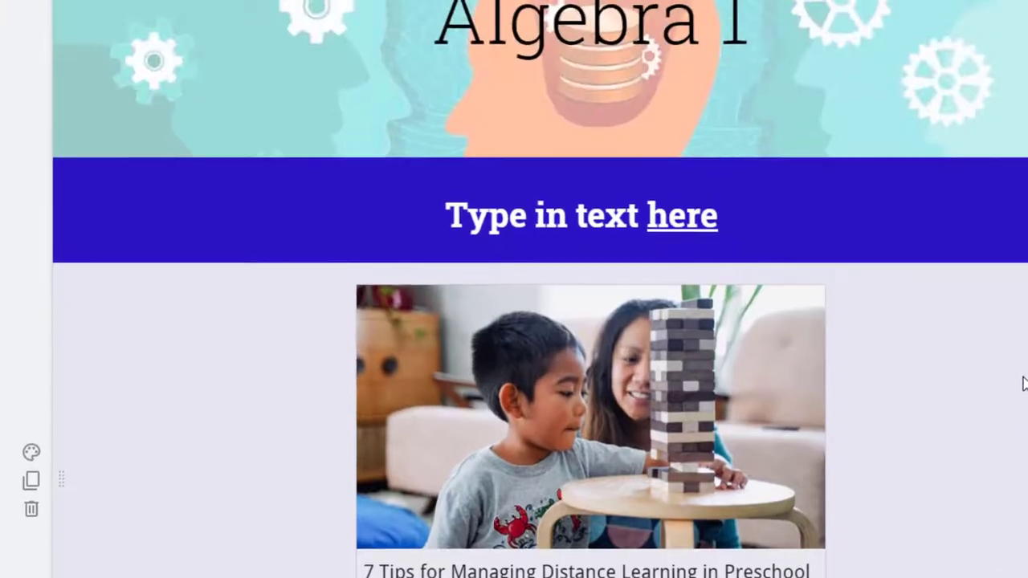
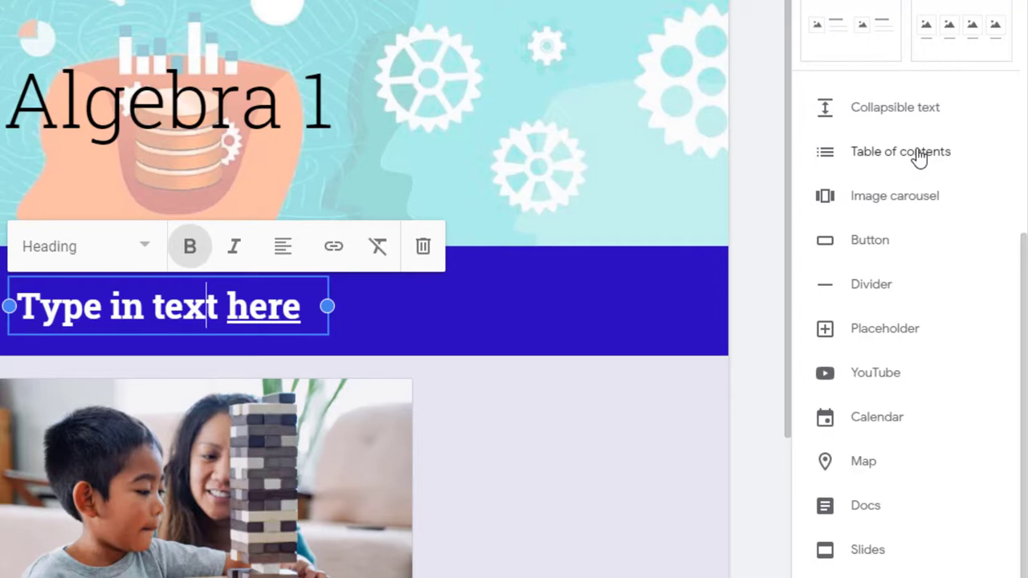
Insert a button named "Preschool" that links to the 7-tips-managing-distance-learning-preschool article, and widen it.
{"action": "left_click", "coordinate": [762, 351]}
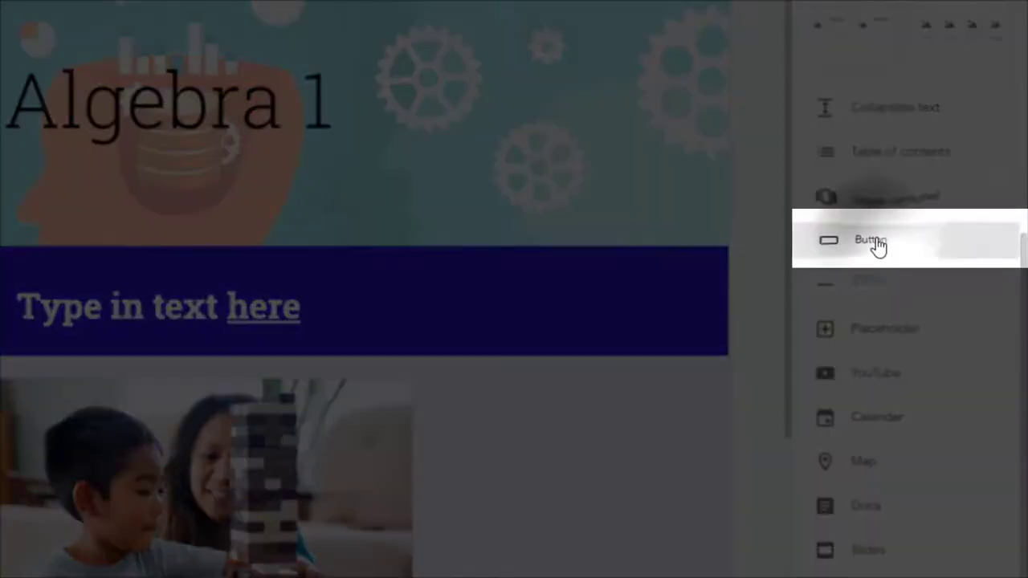
{"action": "left_click", "coordinate": [875, 243]}
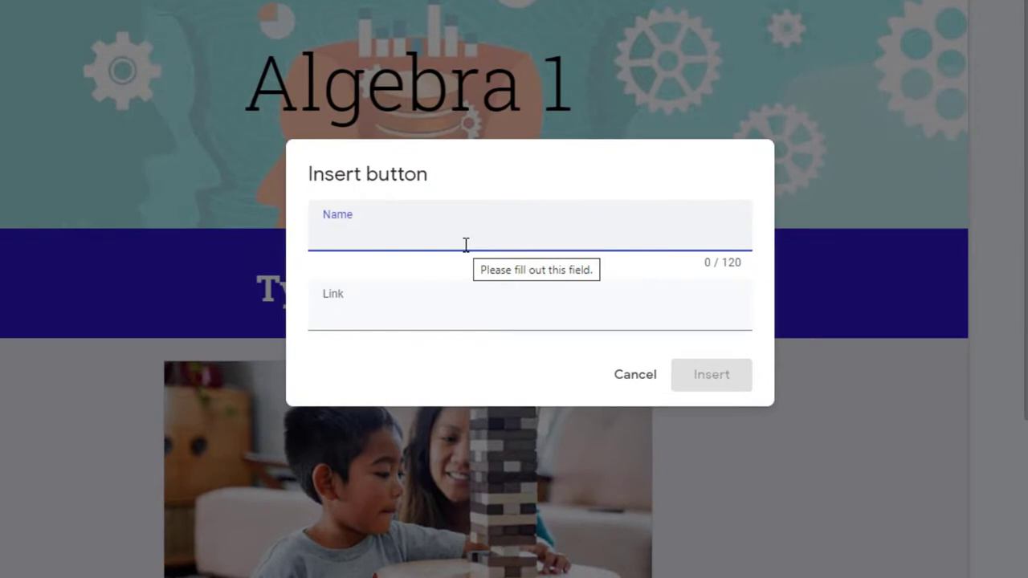
{"action": "type", "text": "Preschool"}
{"action": "key", "text": "Tab"}
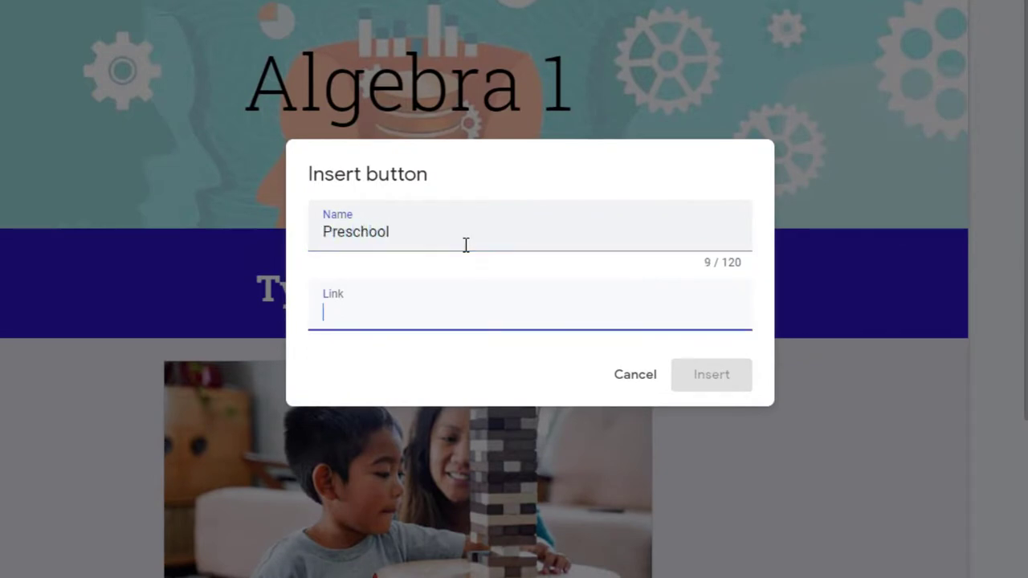
{"action": "type", "text": "utopia.org/article/7-tips-managing-distance-learning-preschool"}
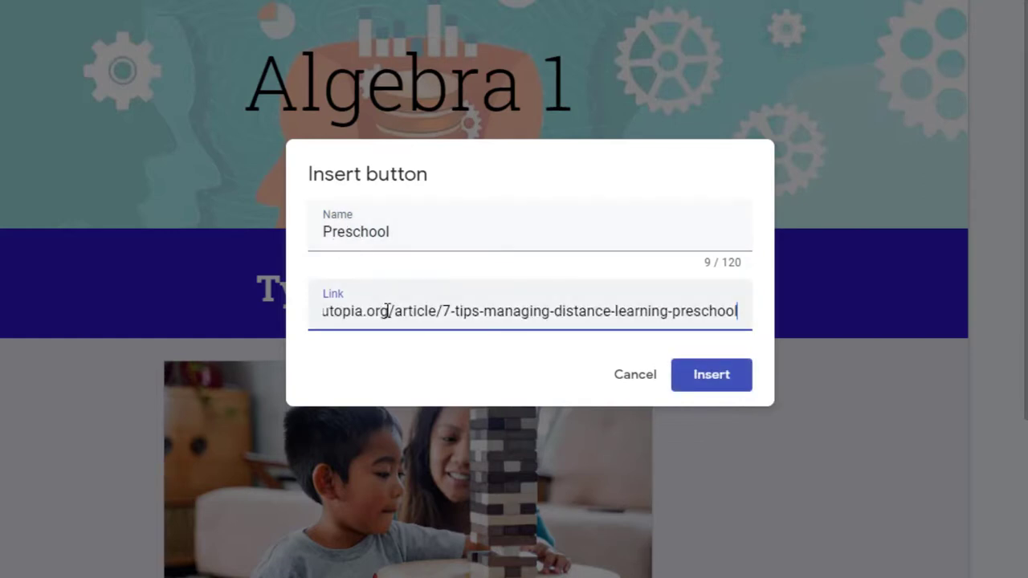
{"action": "left_click", "coordinate": [721, 385]}
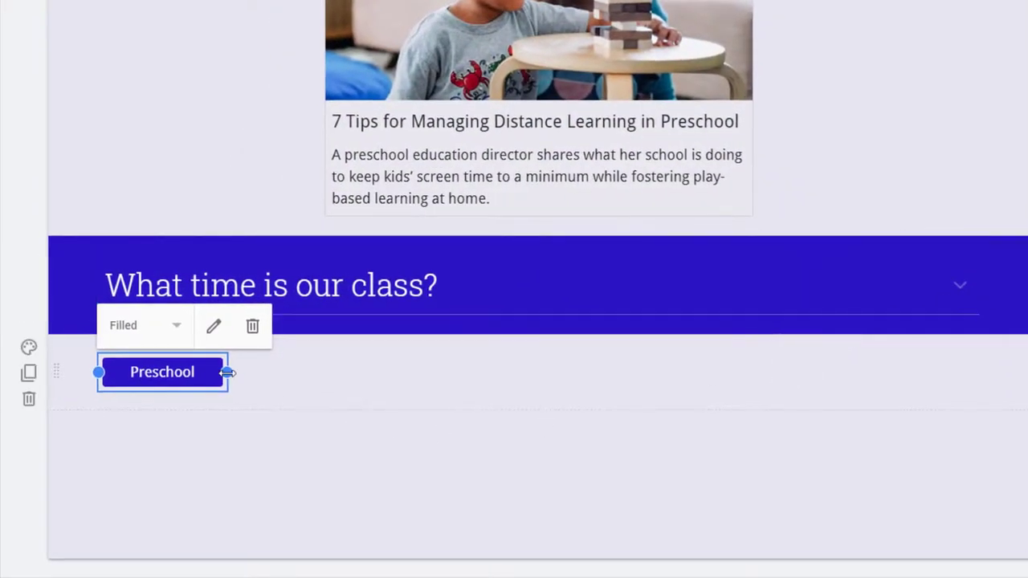
{"action": "left_click_drag", "start_coordinate": [228, 372], "coordinate": [452, 374]}
Try the Outlined and Text styles on the Preschool button, and set it back to Filled.
{"action": "left_click", "coordinate": [178, 327]}
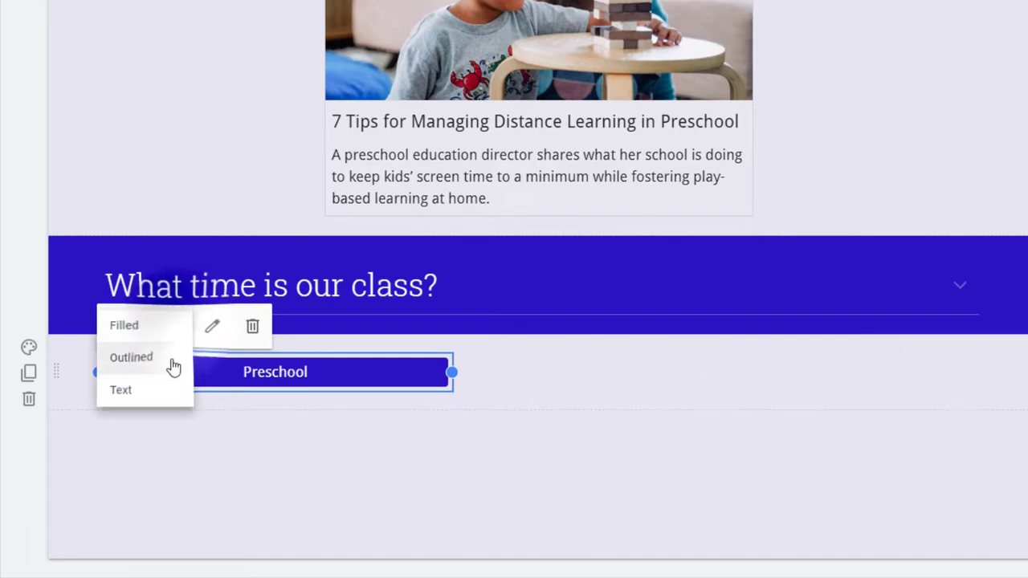
{"action": "left_click", "coordinate": [173, 367]}
{"action": "left_click", "coordinate": [168, 329]}
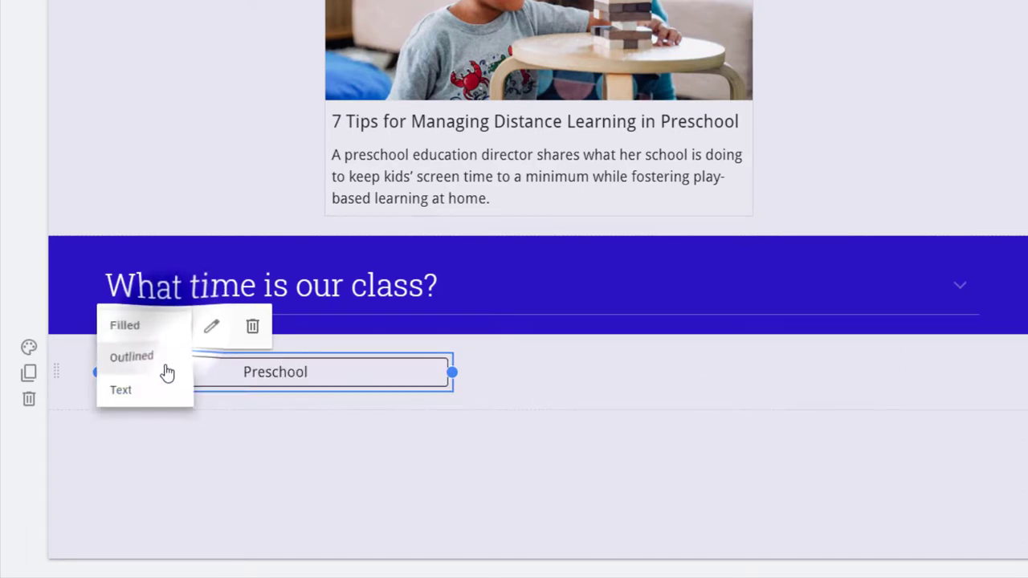
{"action": "left_click", "coordinate": [163, 399]}
{"action": "left_click", "coordinate": [167, 326]}
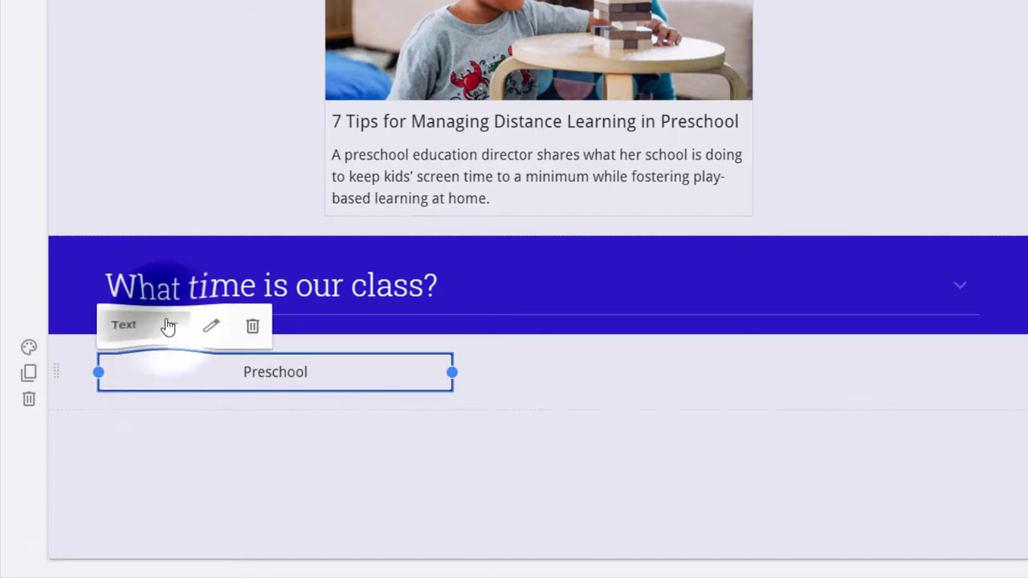
{"action": "left_click", "coordinate": [152, 326]}
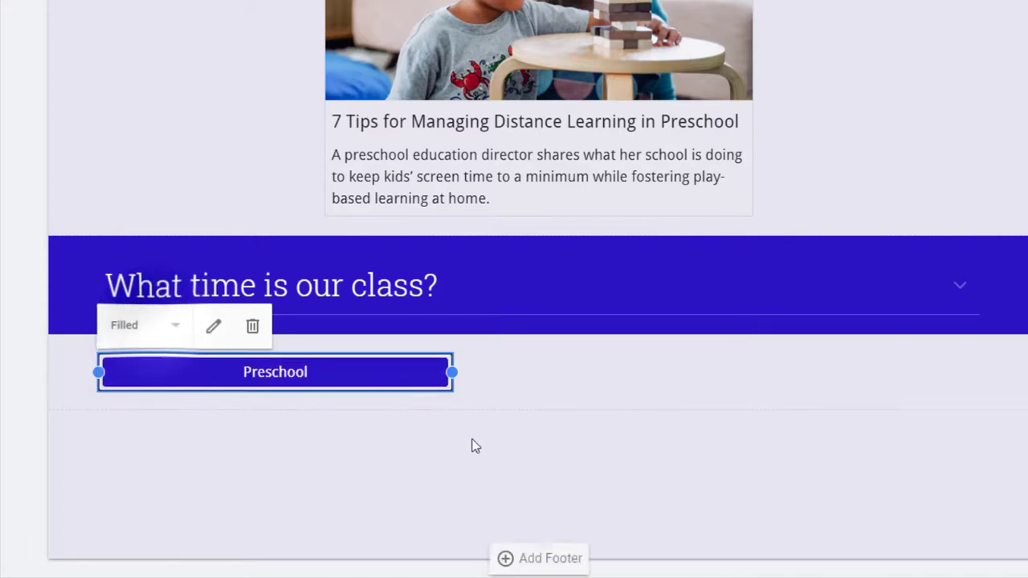
Try placing the Preschool button directly under the article preview in the same section, and undo the moves.
{"action": "left_click_drag", "start_coordinate": [366, 372], "coordinate": [586, 223]}
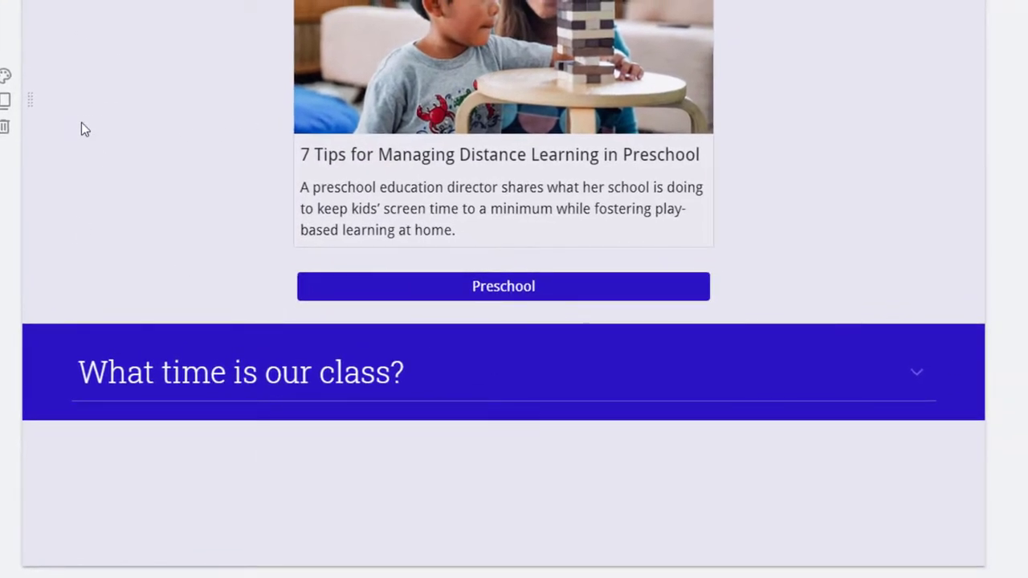
{"action": "left_click_drag", "start_coordinate": [404, 289], "coordinate": [537, 224]}
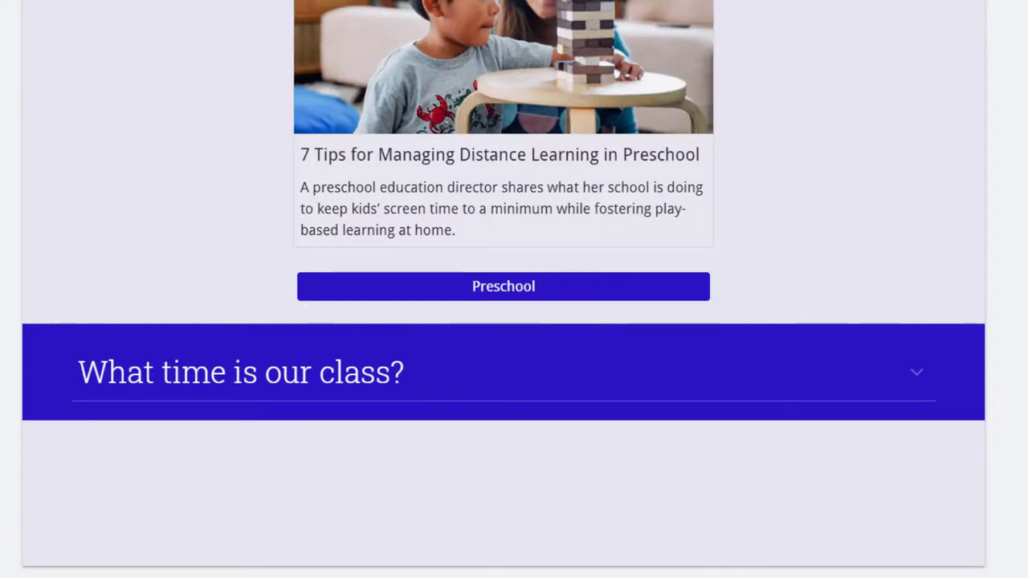
{"action": "key", "text": "ctrl+z"}
{"action": "key", "text": "ctrl+z"}
{"action": "key", "text": "ctrl+z"}
Center the Preschool button in its own section, and move that section between the article preview and the collapsible text.
{"action": "left_click_drag", "start_coordinate": [374, 382], "coordinate": [548, 412]}
{"action": "left_click_drag", "start_coordinate": [594, 378], "coordinate": [537, 412]}
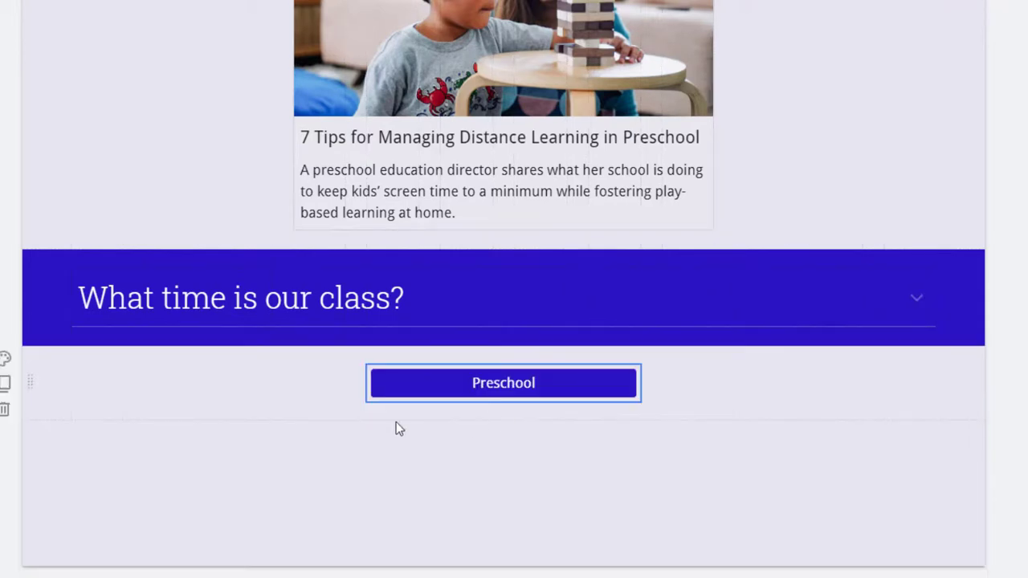
{"action": "left_click_drag", "start_coordinate": [35, 385], "coordinate": [53, 289]}
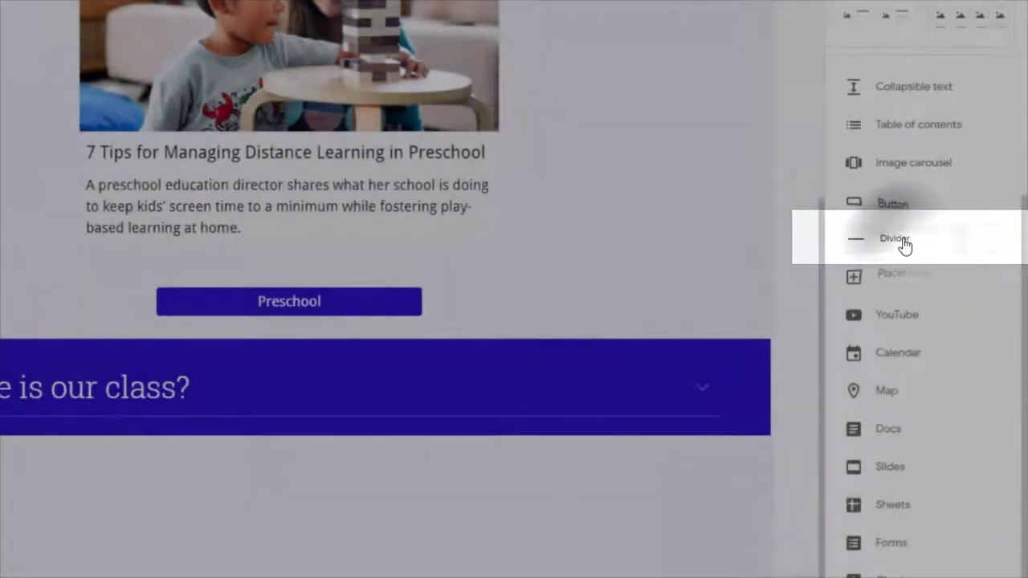
Insert a divider and place it between the article preview and the Preschool button.
{"action": "left_click", "coordinate": [904, 244]}
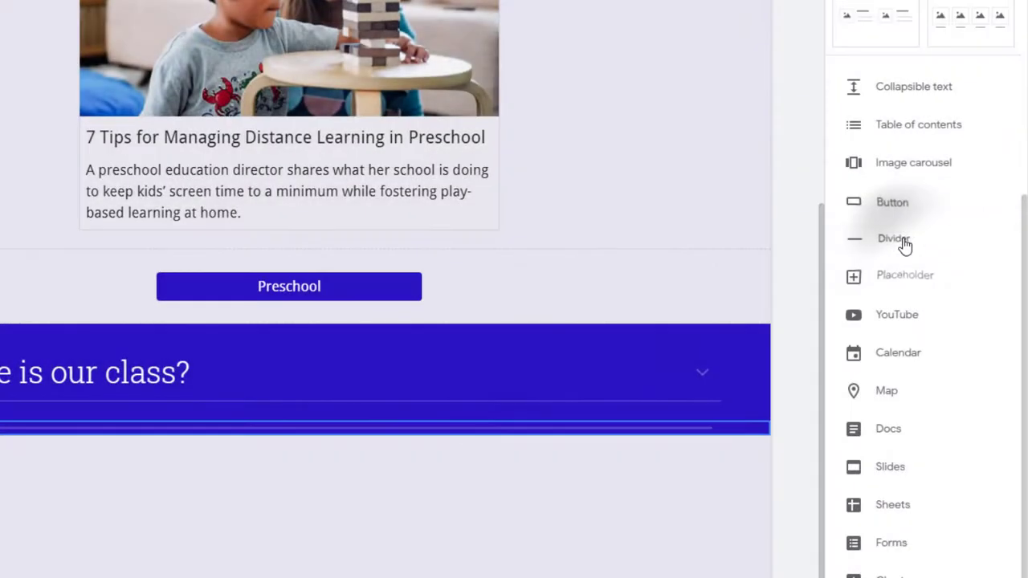
{"action": "left_click_drag", "start_coordinate": [3, 428], "coordinate": [17, 264]}
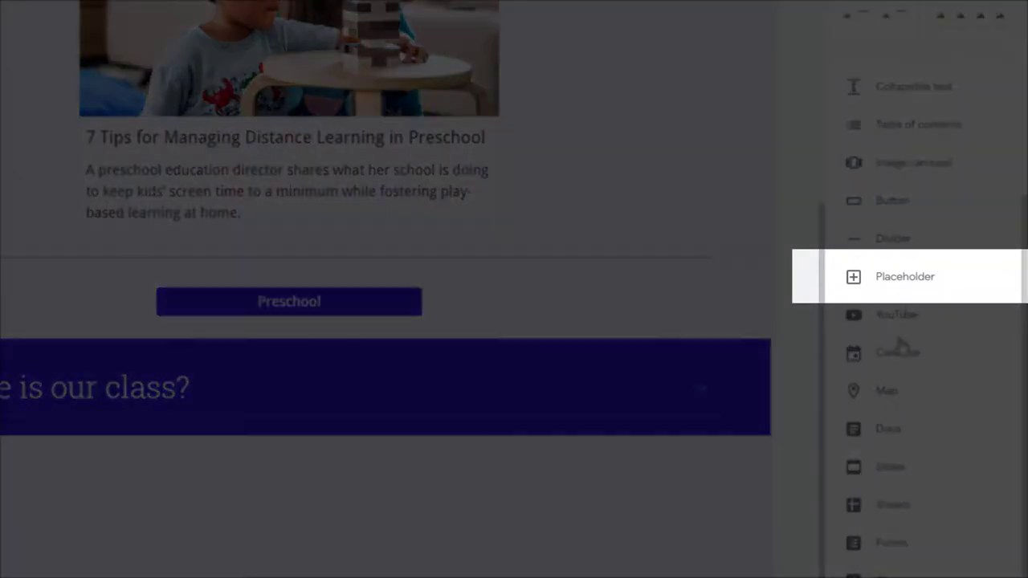
Insert a placeholder below the collapsible text section and check which content types it accepts.
{"action": "left_click", "coordinate": [910, 281]}
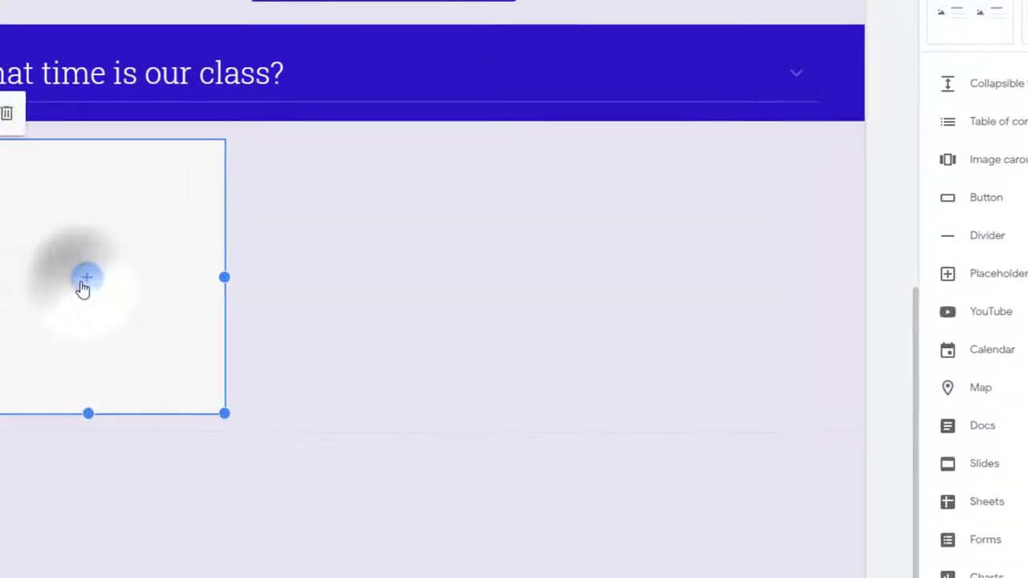
{"action": "left_click", "coordinate": [83, 281]}
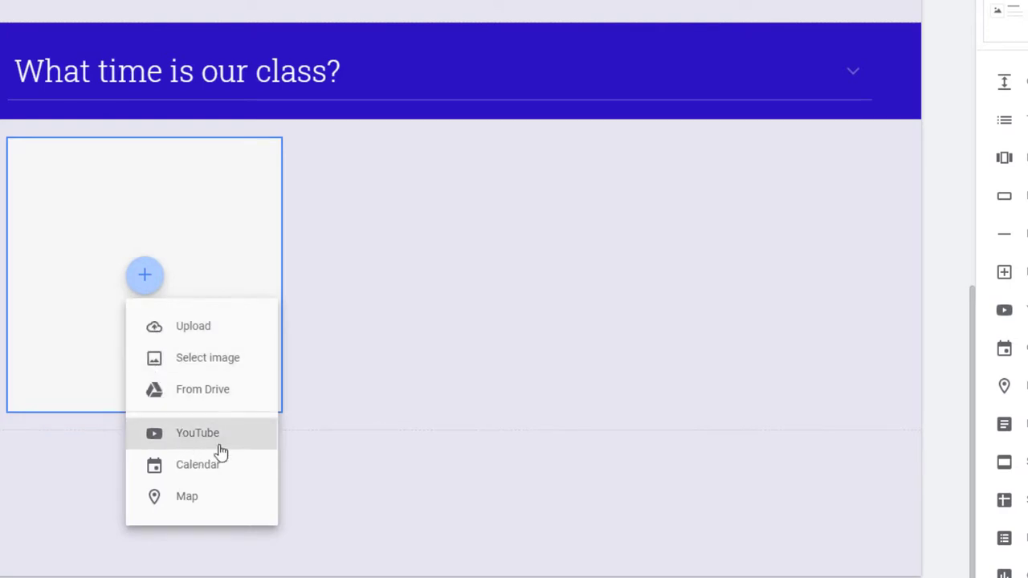
{"action": "left_click", "coordinate": [357, 413]}
{"action": "scroll", "coordinate": [357, 413], "scroll_direction": "up", "scroll_amount": 4}
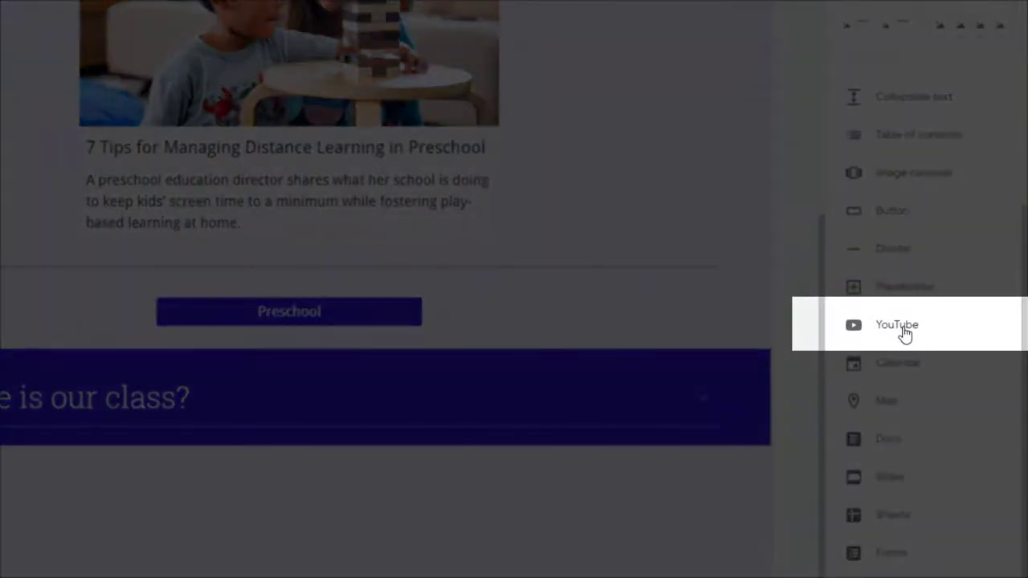
Embed the uploaded YouTube video "Starting a new Google Form" below the collapsible text, and shrink it toward the right side of its section.
{"action": "left_click", "coordinate": [905, 335]}
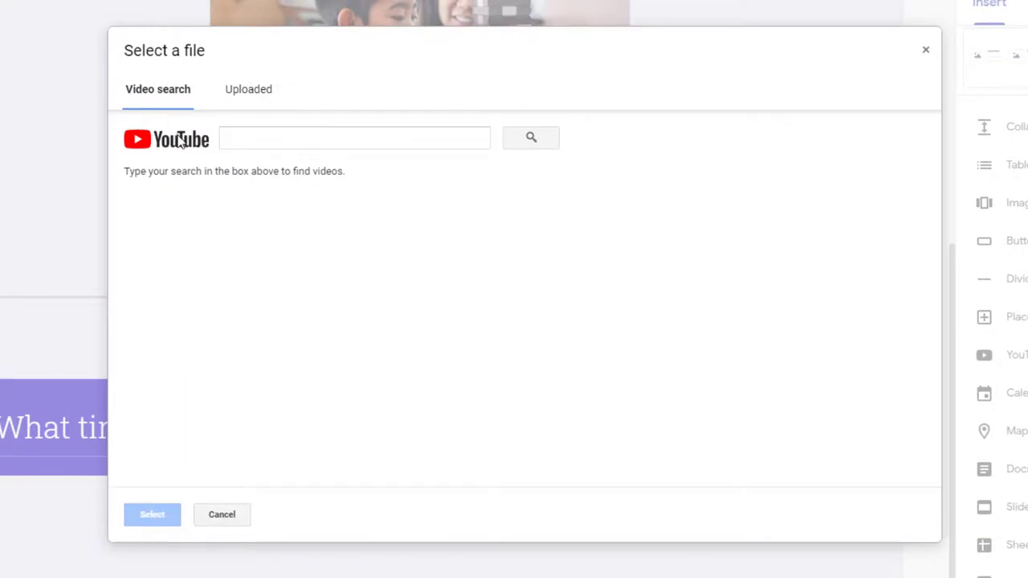
{"action": "left_click", "coordinate": [177, 125]}
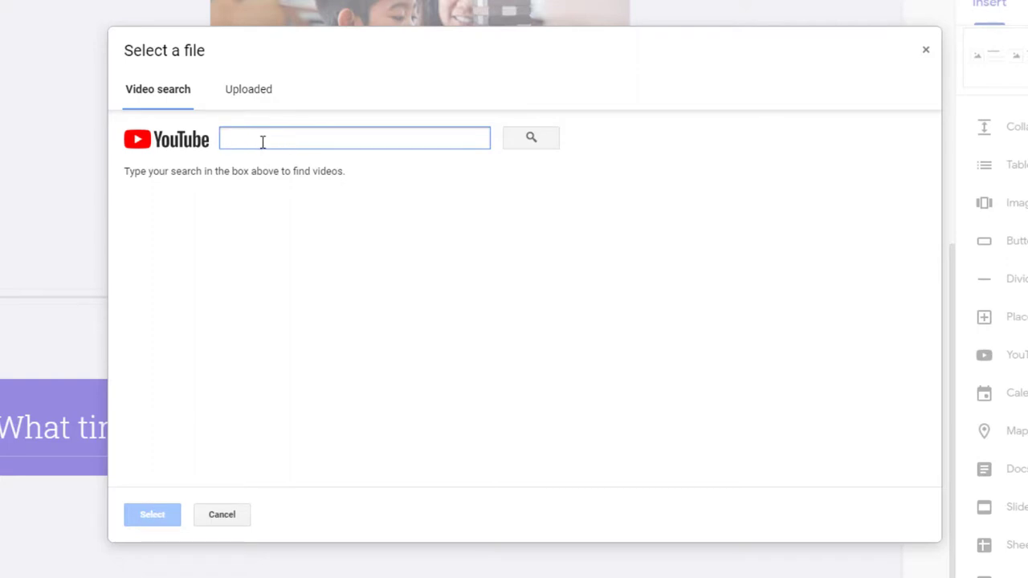
{"action": "left_click", "coordinate": [252, 96]}
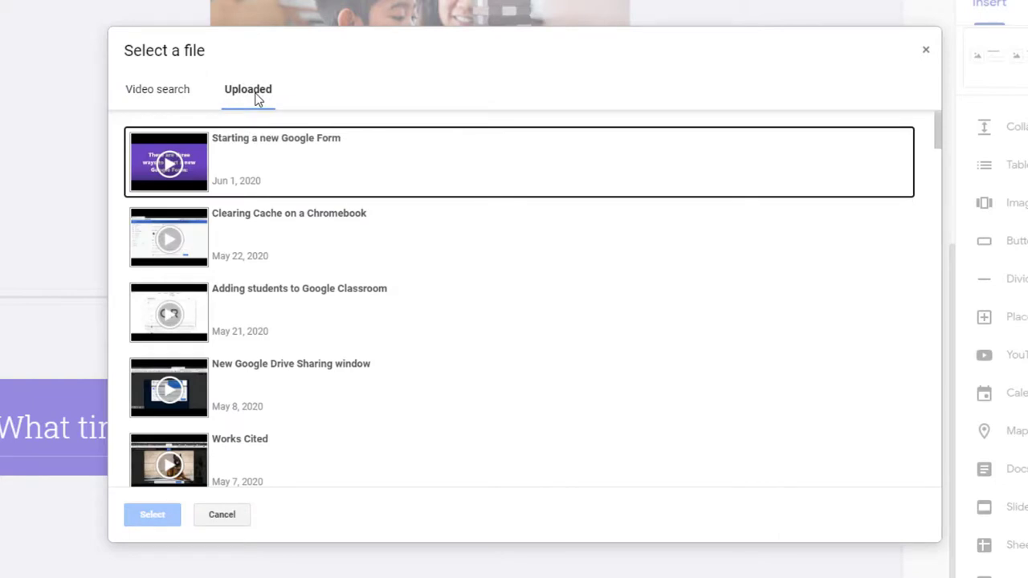
{"action": "left_click", "coordinate": [276, 160]}
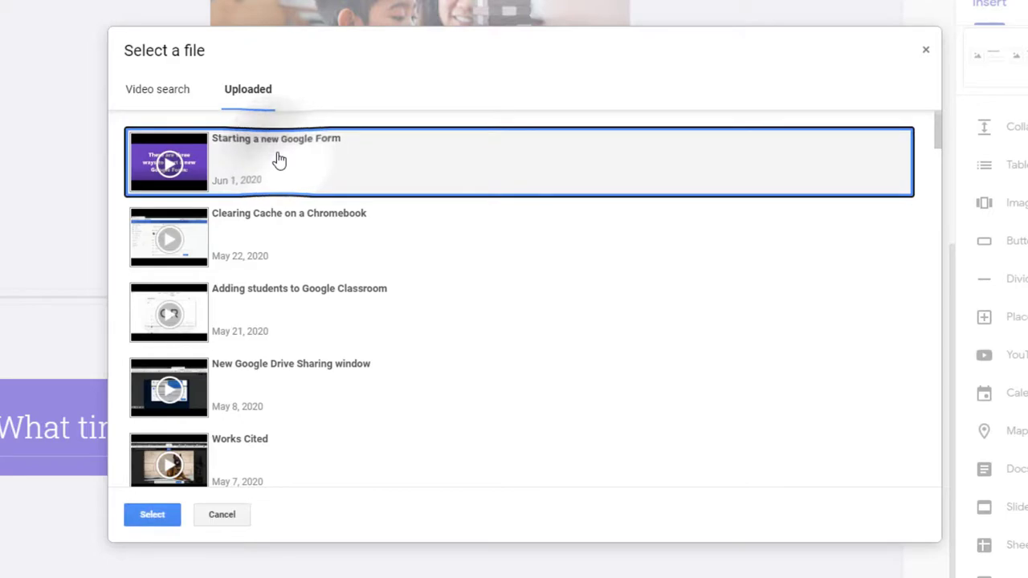
{"action": "left_click", "coordinate": [146, 515]}
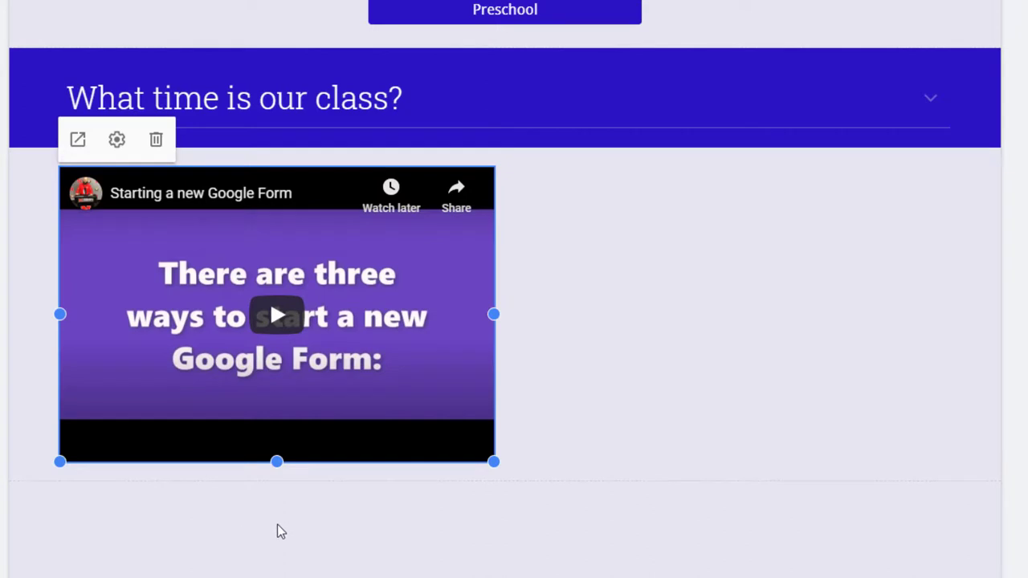
{"action": "left_click_drag", "start_coordinate": [67, 464], "coordinate": [874, 389]}
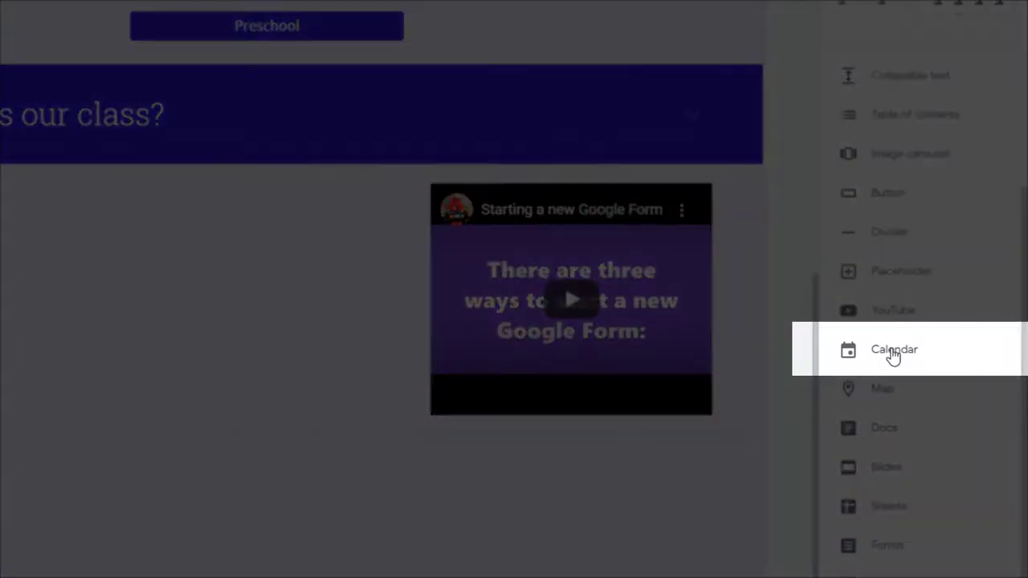
Embed the "Innovative Tech - B Tri 3" calendar on the page below the YouTube video.
{"action": "left_click", "coordinate": [894, 351]}
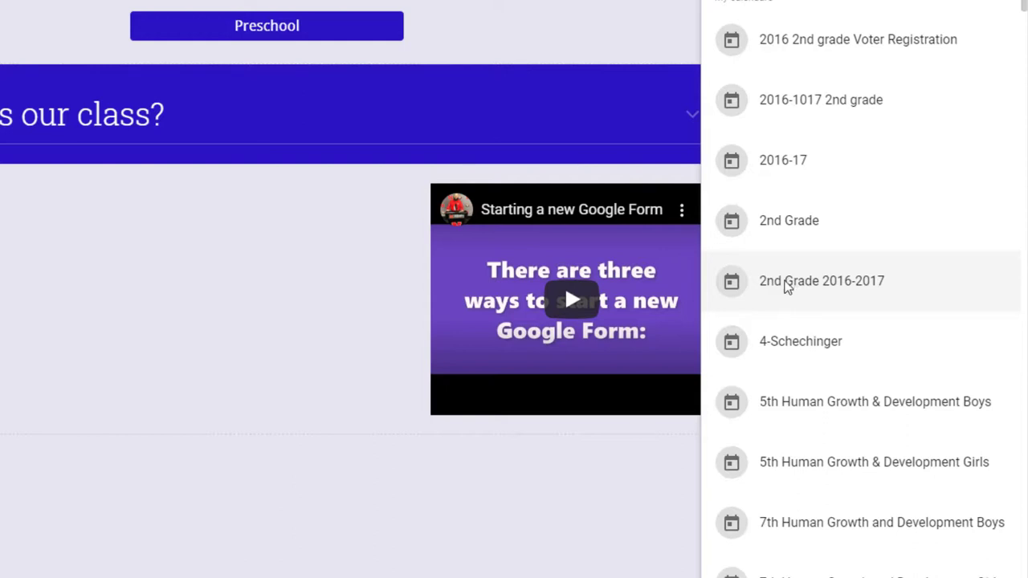
{"action": "scroll", "coordinate": [798, 326], "scroll_direction": "down", "scroll_amount": 4}
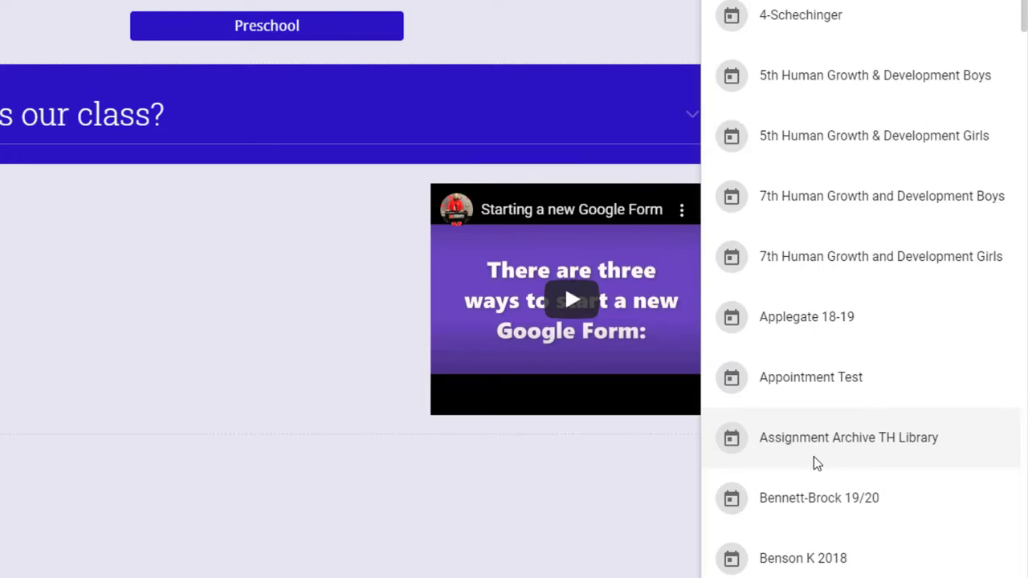
{"action": "scroll", "coordinate": [815, 474], "scroll_direction": "down", "scroll_amount": 5}
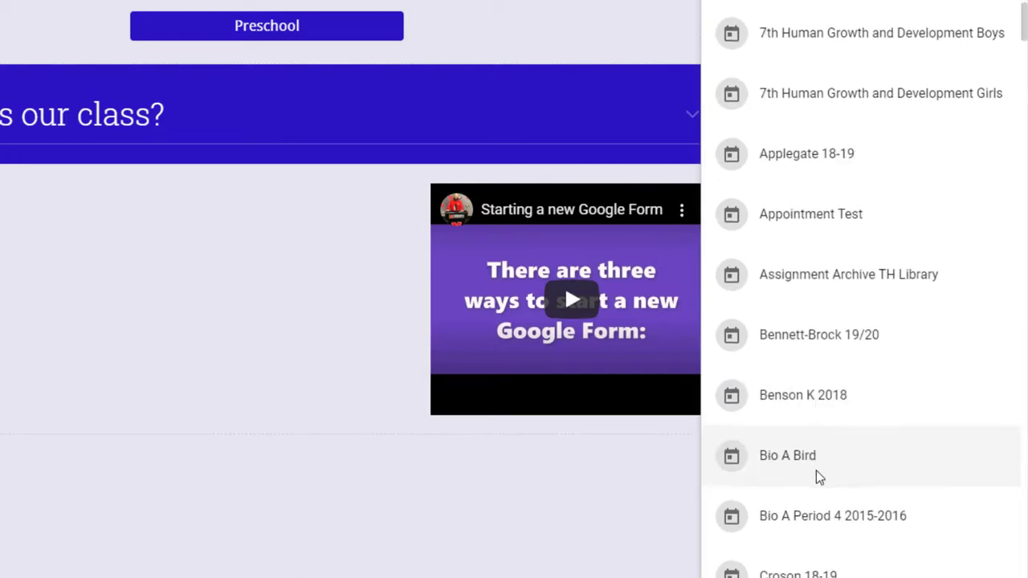
{"action": "scroll", "coordinate": [820, 475], "scroll_direction": "down", "scroll_amount": 6}
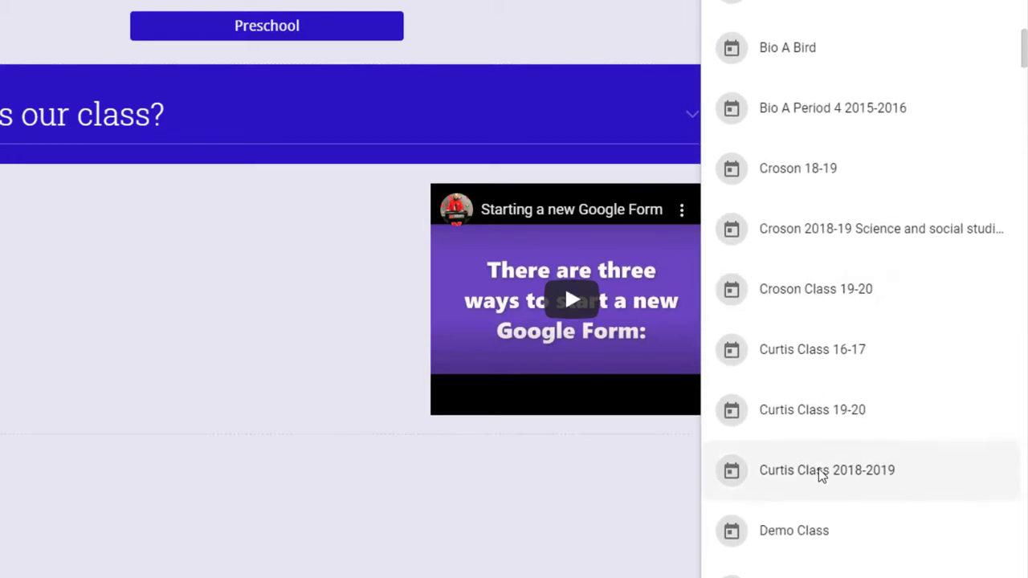
{"action": "scroll", "coordinate": [820, 474], "scroll_direction": "down", "scroll_amount": 3}
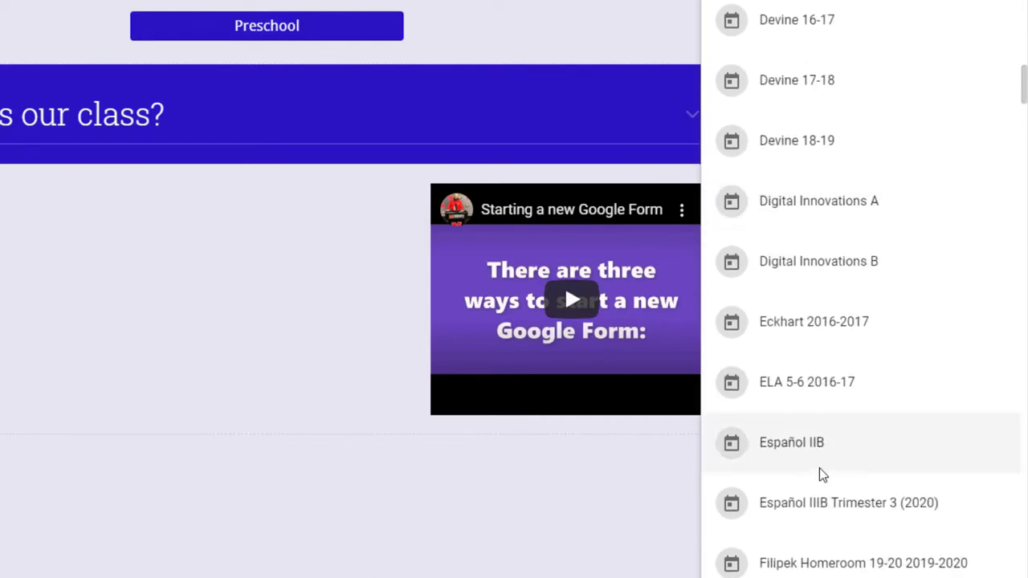
{"action": "scroll", "coordinate": [820, 474], "scroll_direction": "down", "scroll_amount": 3}
{"action": "scroll", "coordinate": [820, 474], "scroll_direction": "down", "scroll_amount": 3}
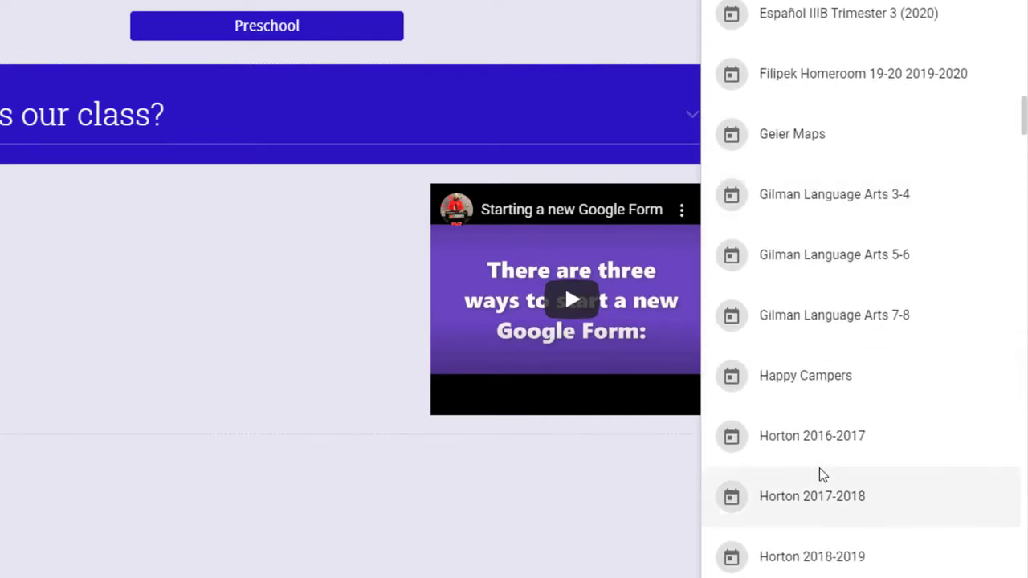
{"action": "scroll", "coordinate": [820, 474], "scroll_direction": "down", "scroll_amount": 3}
{"action": "scroll", "coordinate": [821, 475], "scroll_direction": "down", "scroll_amount": 2}
{"action": "left_click", "coordinate": [823, 445]}
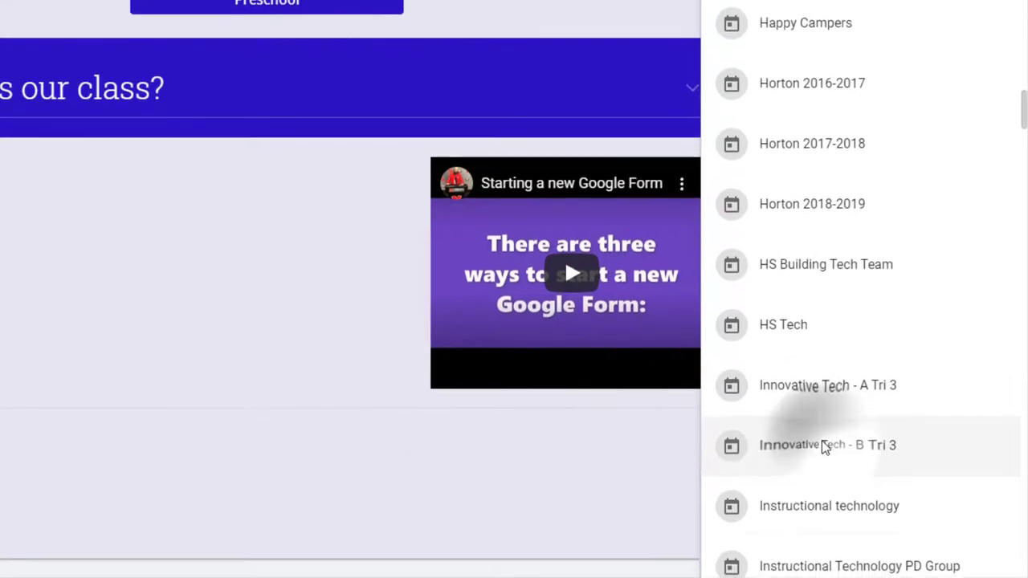
{"action": "left_click", "coordinate": [979, 564]}
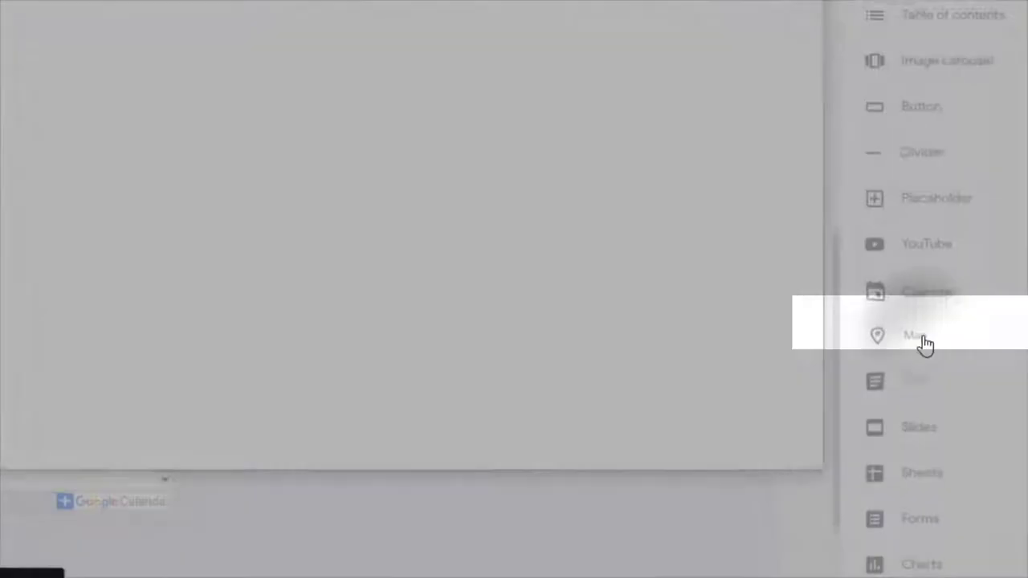
Examine the map embedding options, including the saved custom maps, without inserting a map.
{"action": "left_click", "coordinate": [906, 326]}
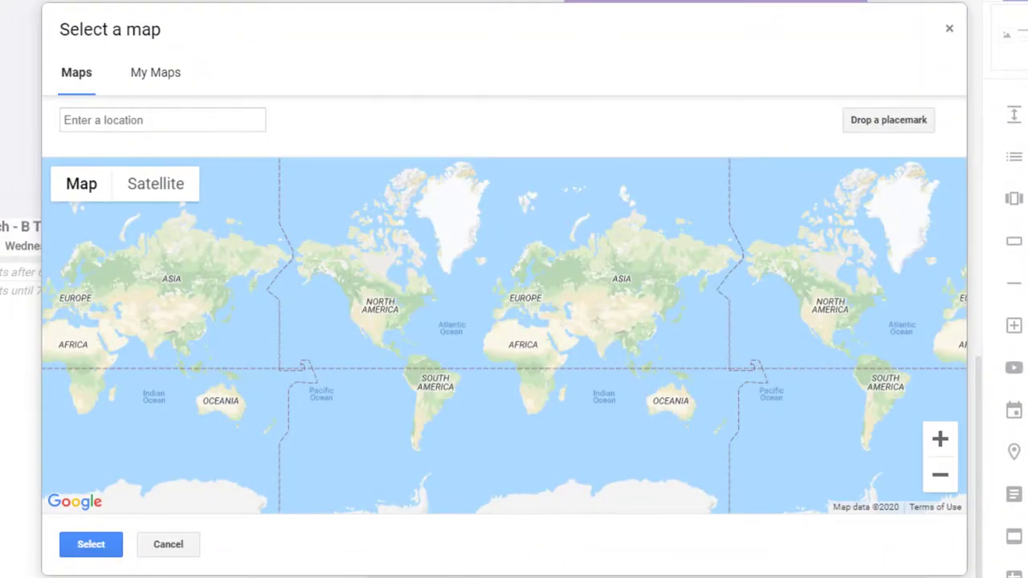
{"action": "left_click", "coordinate": [159, 76]}
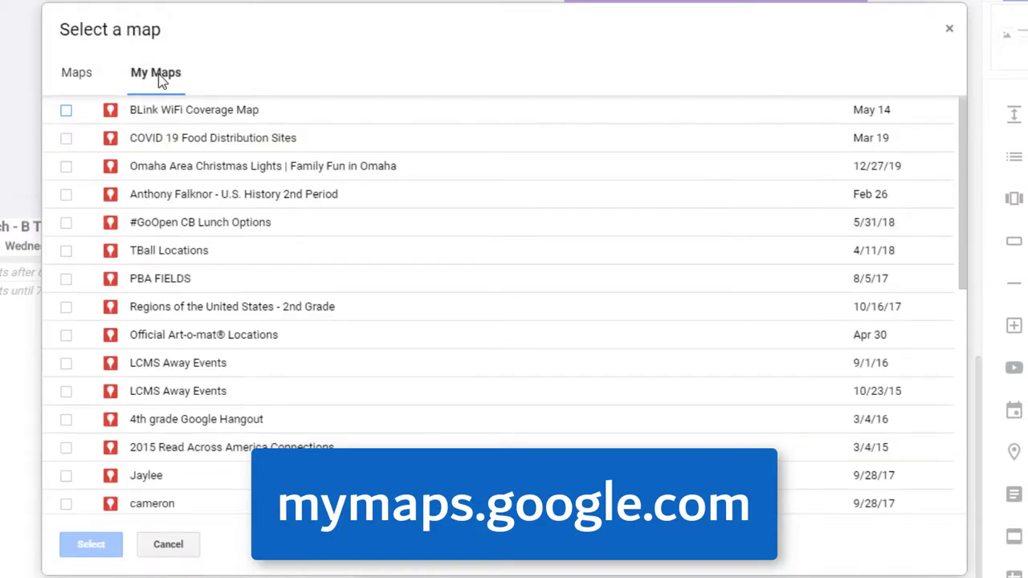
{"action": "left_click", "coordinate": [184, 550]}
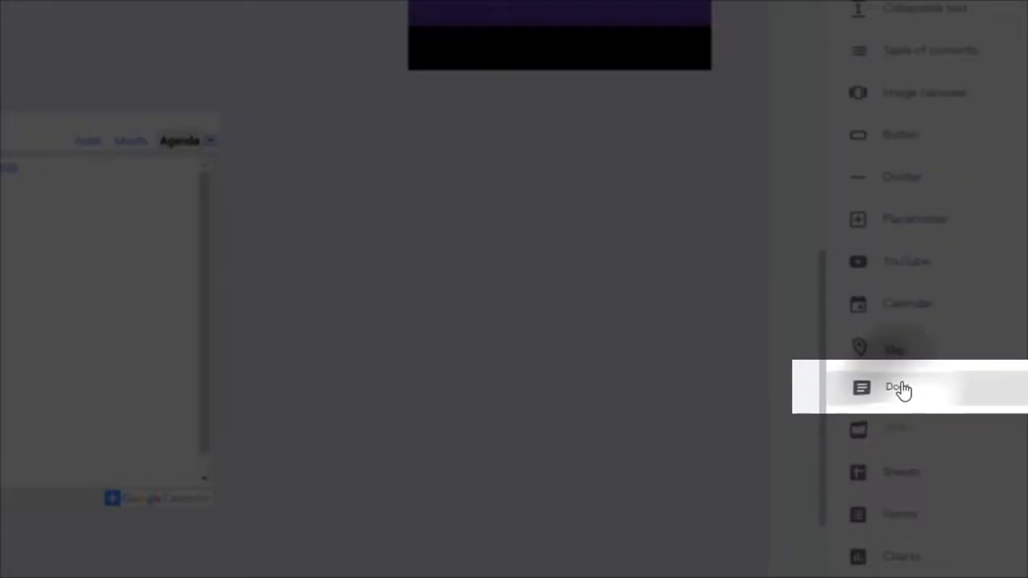
{"action": "left_click", "coordinate": [899, 389]}
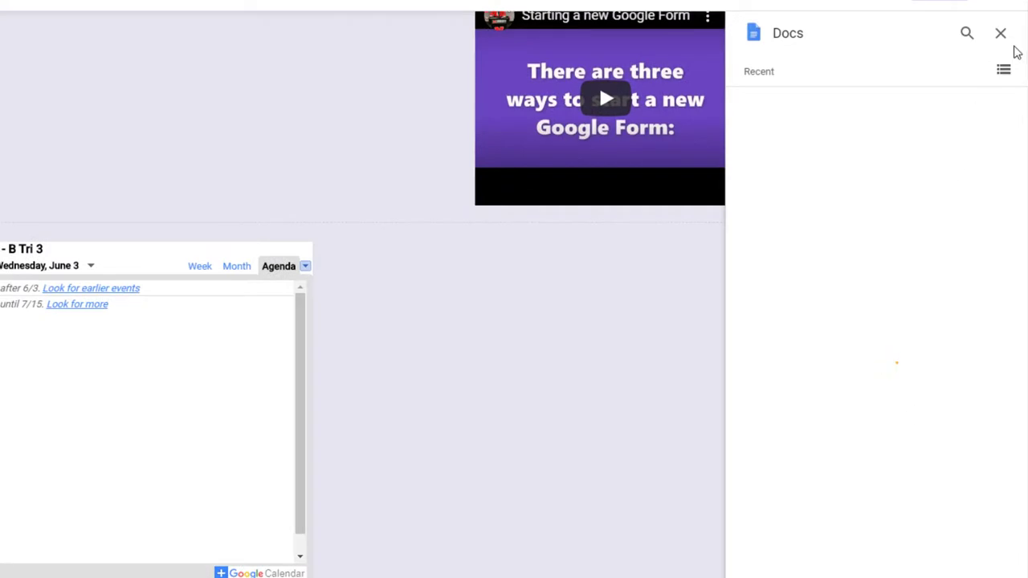
{"action": "left_click", "coordinate": [1002, 37]}
{"action": "scroll", "coordinate": [972, 348], "scroll_direction": "up", "scroll_amount": 5}
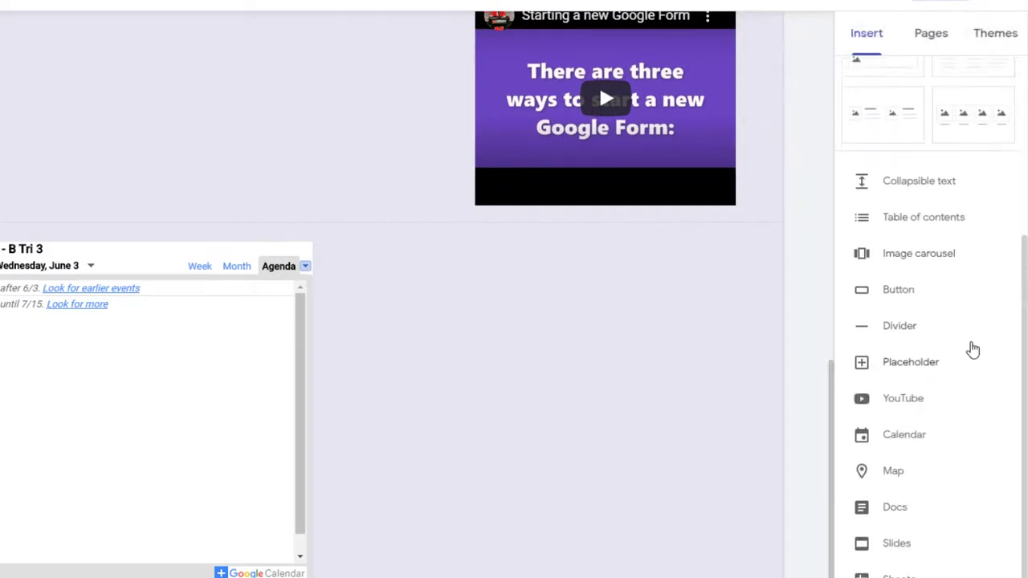
{"action": "scroll", "coordinate": [939, 321], "scroll_direction": "down", "scroll_amount": 4}
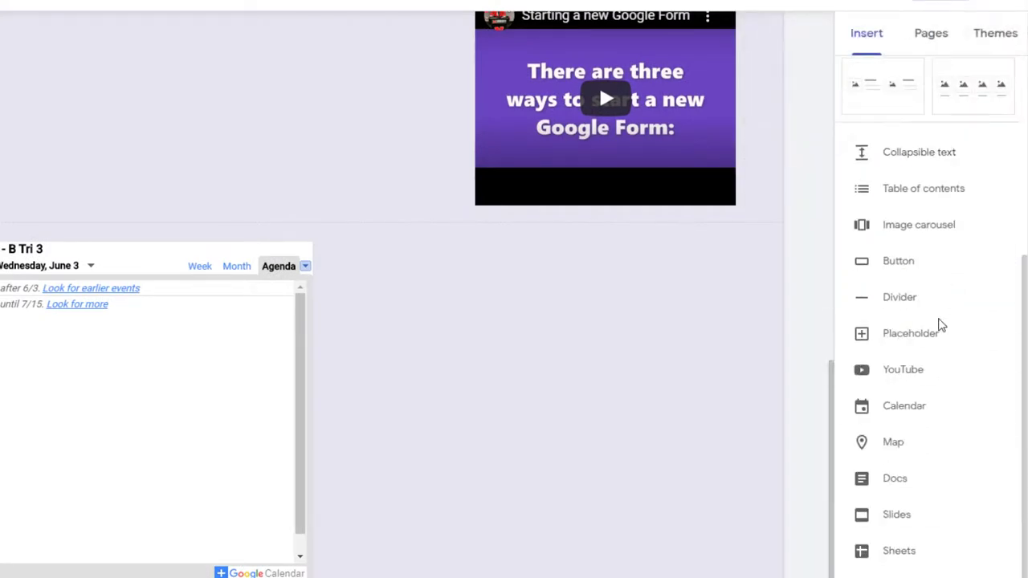
Embed the "TBS Early Childhood" document from Google Docs below the calendar, and extend its frame downward to show more text.
{"action": "left_click", "coordinate": [895, 481]}
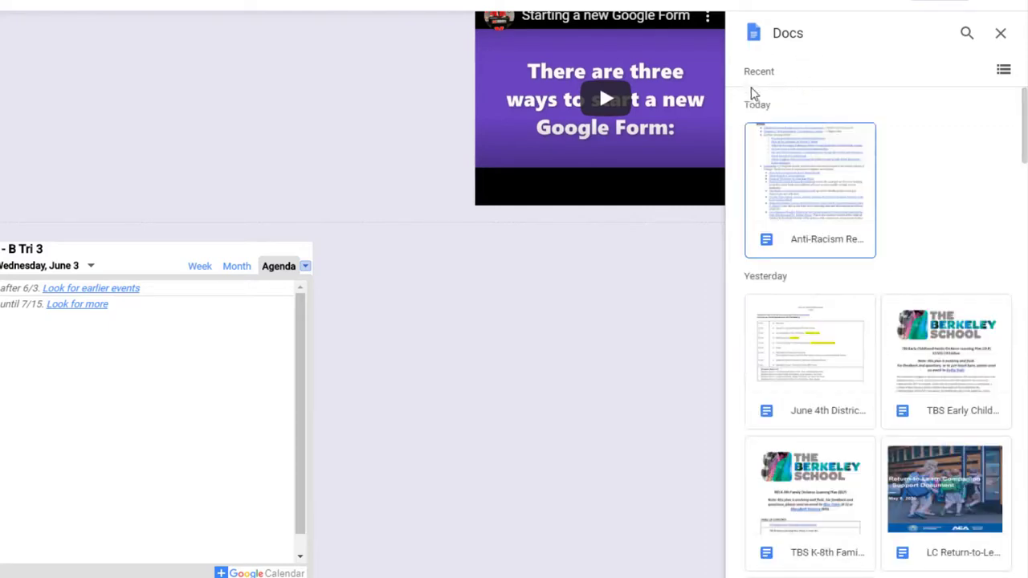
{"action": "left_click", "coordinate": [967, 406]}
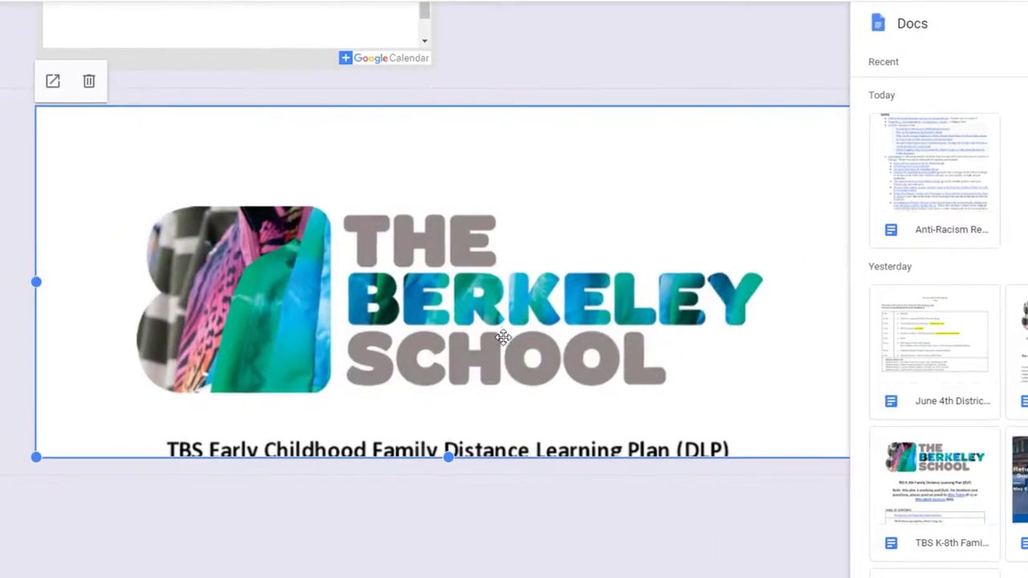
{"action": "left_click_drag", "start_coordinate": [448, 457], "coordinate": [452, 577]}
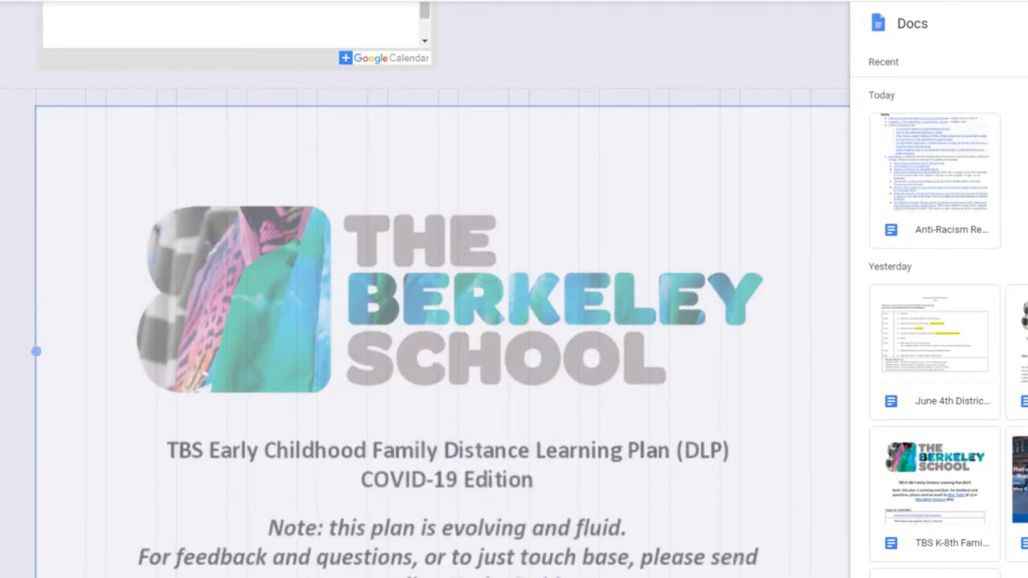
{"action": "left_click_drag", "start_coordinate": [515, 562], "coordinate": [514, 562]}
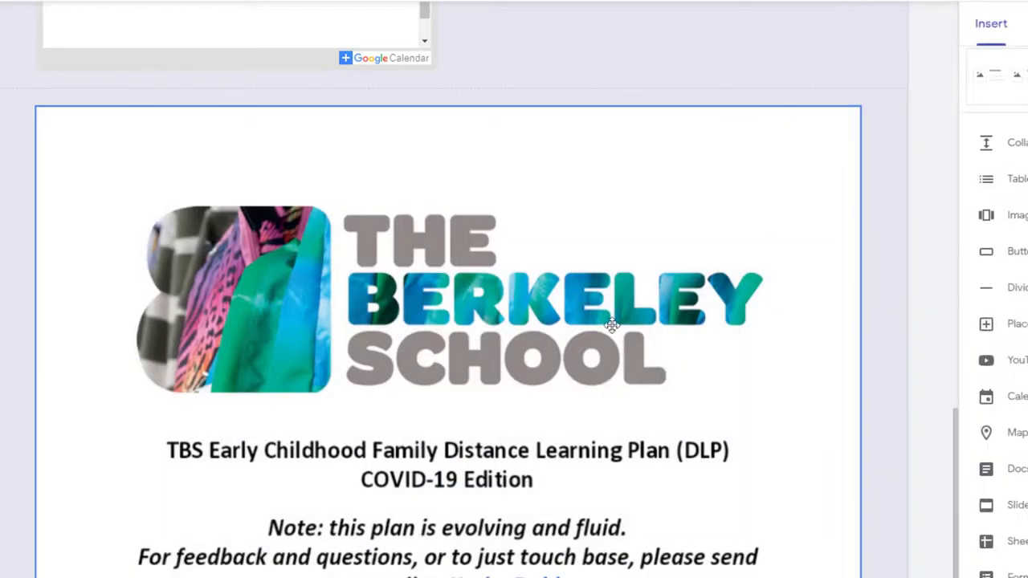
{"action": "scroll", "coordinate": [580, 424], "scroll_direction": "down", "scroll_amount": 2}
{"action": "scroll", "coordinate": [883, 90], "scroll_direction": "up", "scroll_amount": 1}
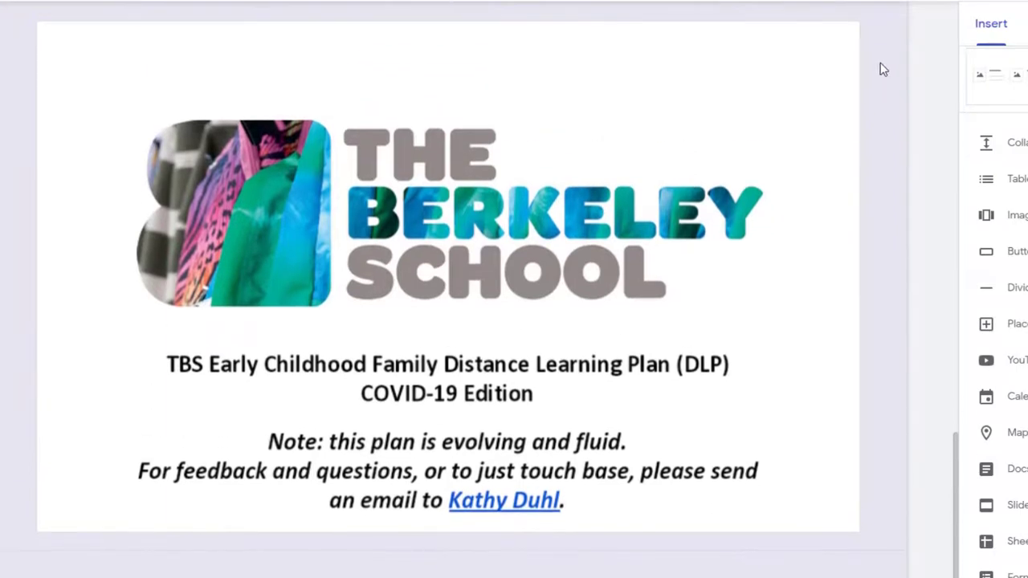
Preview the page at large-screen size, and scroll through the embedded Berkeley School document to check how visitors can read it.
{"action": "left_click", "coordinate": [850, 1]}
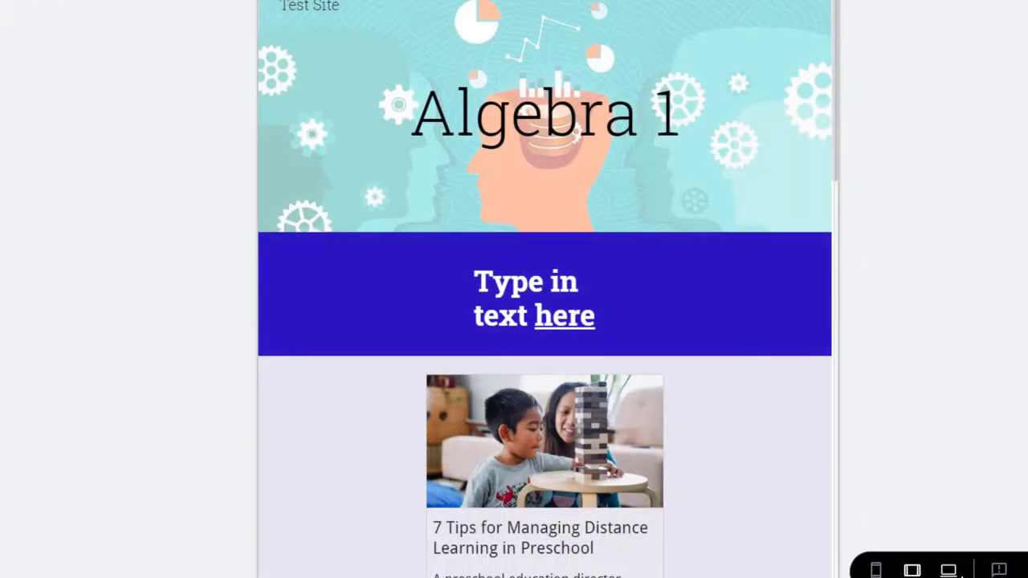
{"action": "left_click", "coordinate": [948, 570]}
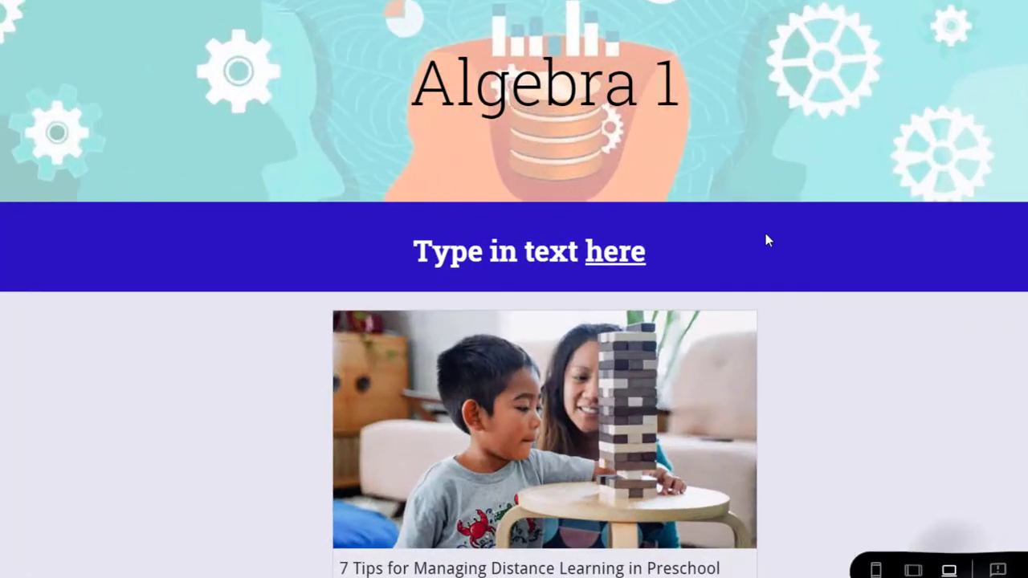
{"action": "scroll", "coordinate": [764, 224], "scroll_direction": "down", "scroll_amount": 4}
{"action": "scroll", "coordinate": [764, 230], "scroll_direction": "down", "scroll_amount": 9}
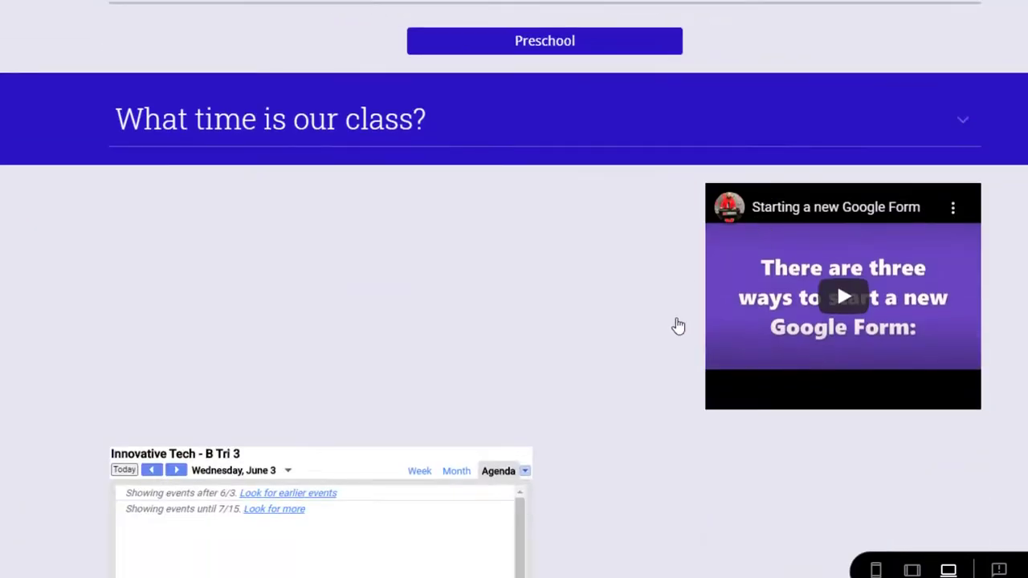
{"action": "scroll", "coordinate": [760, 299], "scroll_direction": "down", "scroll_amount": 4}
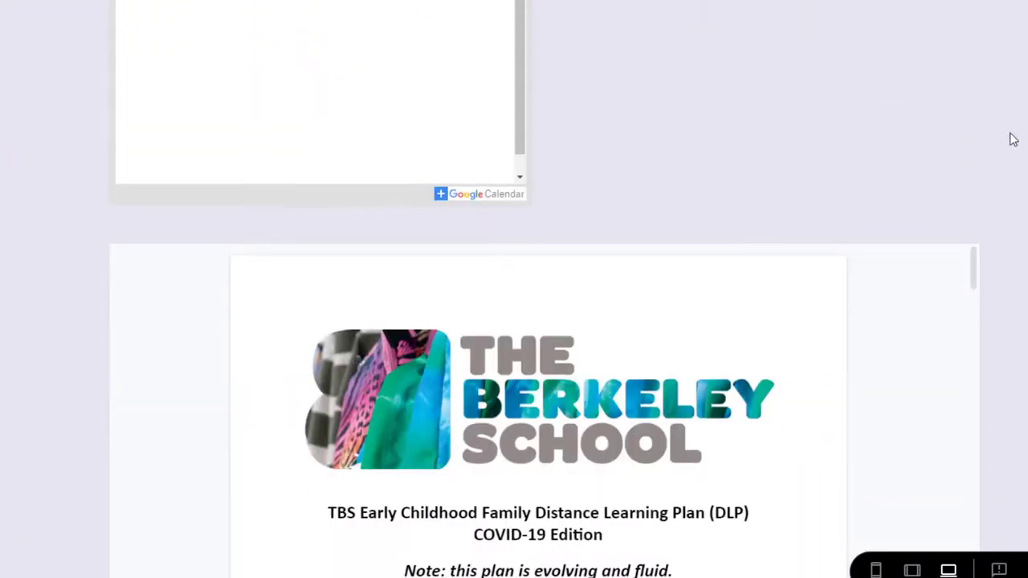
{"action": "scroll", "coordinate": [1012, 140], "scroll_direction": "down", "scroll_amount": 2}
{"action": "left_click_drag", "start_coordinate": [977, 144], "coordinate": [947, 119]}
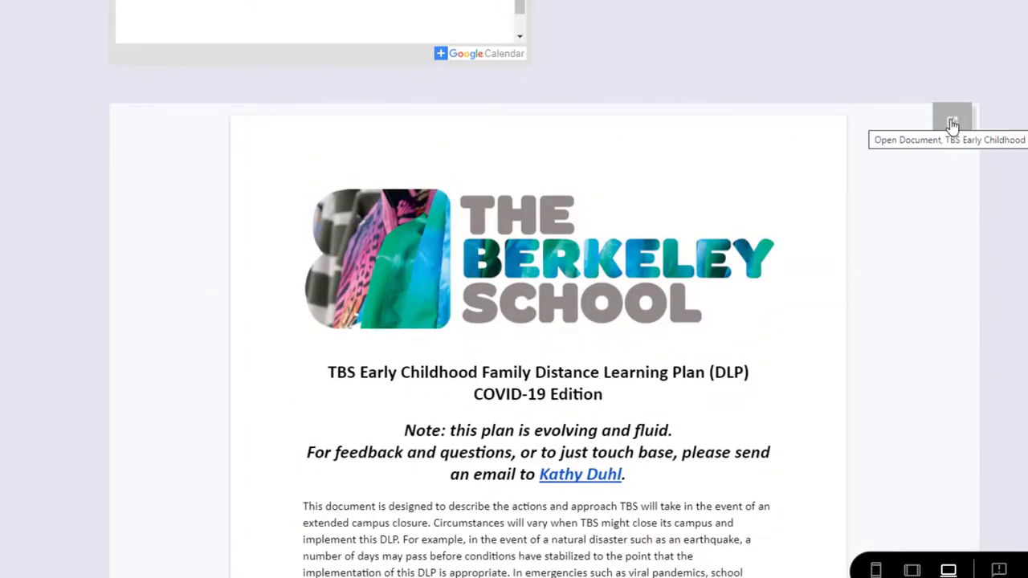
{"action": "scroll", "coordinate": [816, 272], "scroll_direction": "down", "scroll_amount": 12}
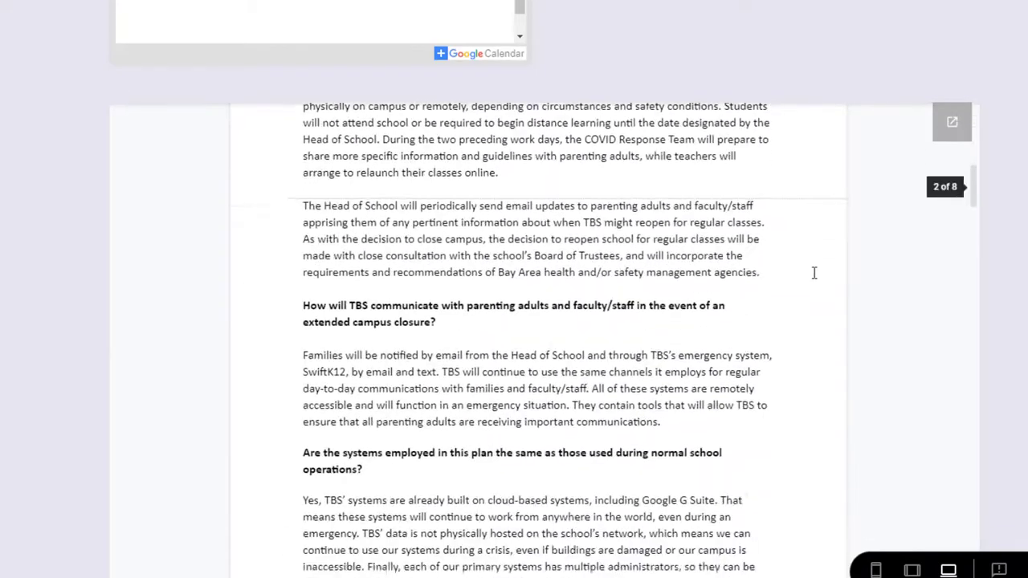
{"action": "scroll", "coordinate": [815, 271], "scroll_direction": "down", "scroll_amount": 3}
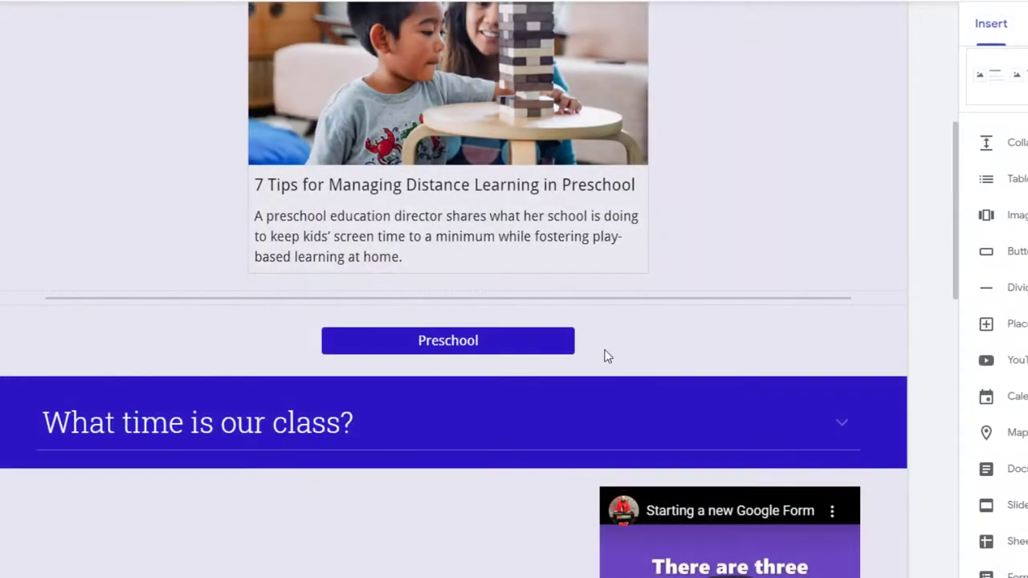
Shrink the embedded Berkeley School document to roughly a third of the page width, keeping it at the section's left side.
{"action": "scroll", "coordinate": [607, 353], "scroll_direction": "down", "scroll_amount": 9}
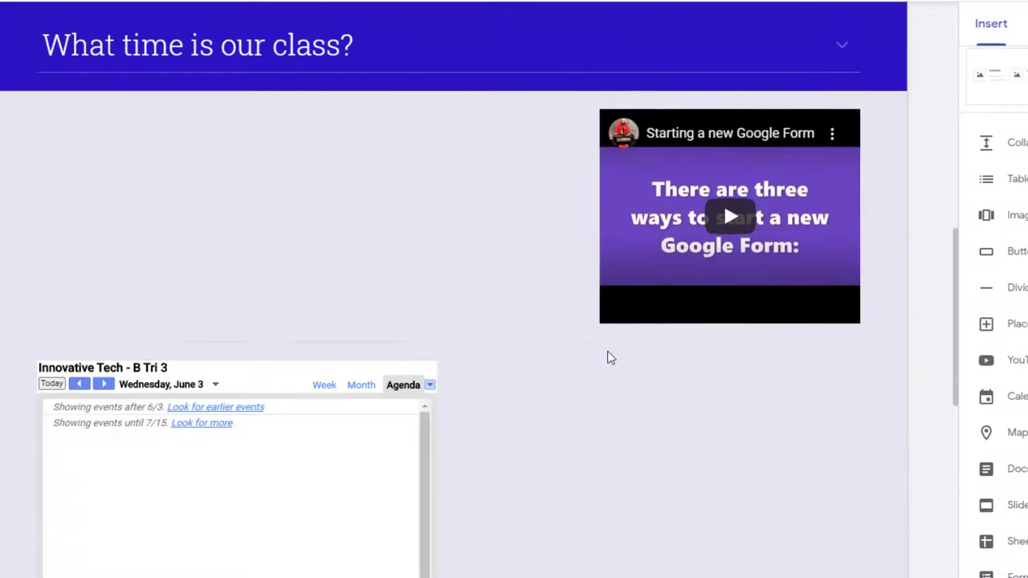
{"action": "scroll", "coordinate": [606, 358], "scroll_direction": "down", "scroll_amount": 5}
{"action": "left_click", "coordinate": [814, 243]}
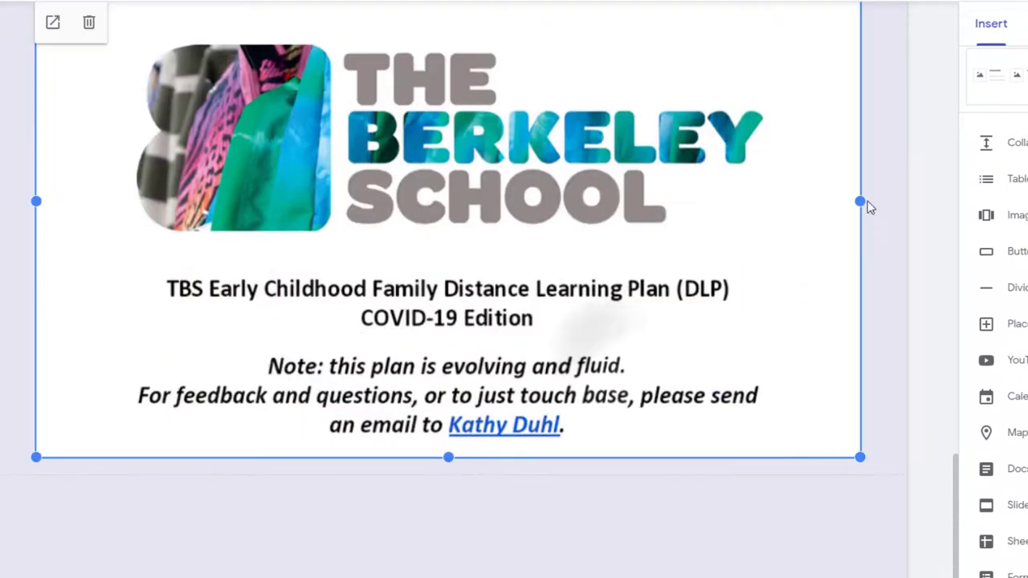
{"action": "left_click_drag", "start_coordinate": [855, 457], "coordinate": [273, 293]}
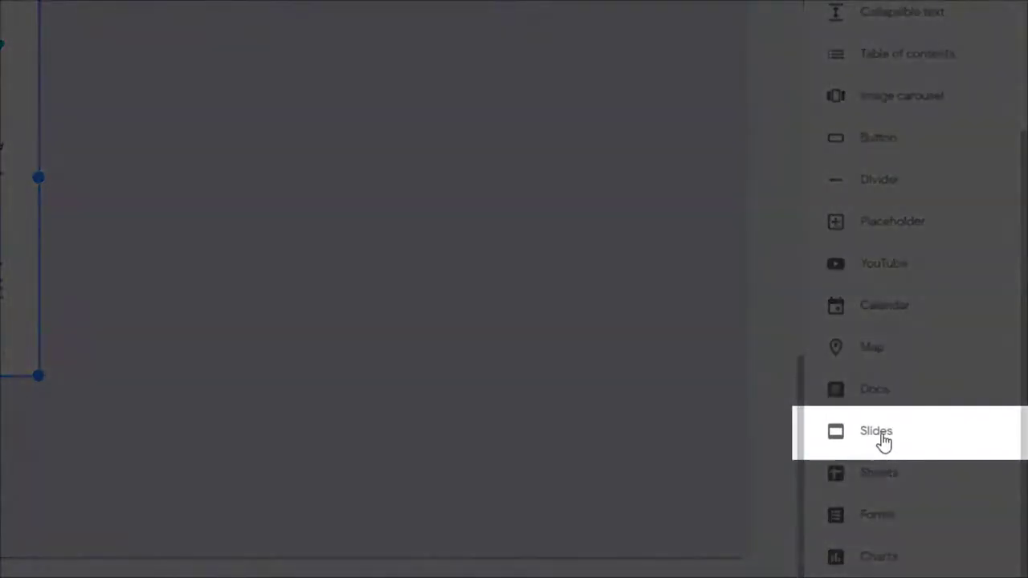
Embed the May 26-29 Titan Hill 4th grade slides beside the Berkeley School document, and shorten the document to match the slides' height.
{"action": "left_click", "coordinate": [883, 442]}
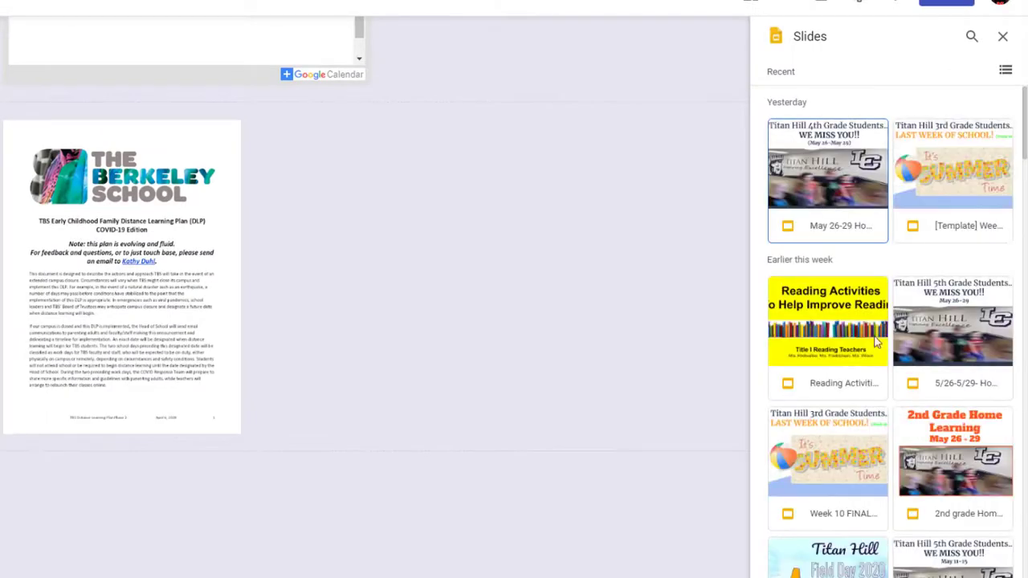
{"action": "left_click", "coordinate": [855, 235]}
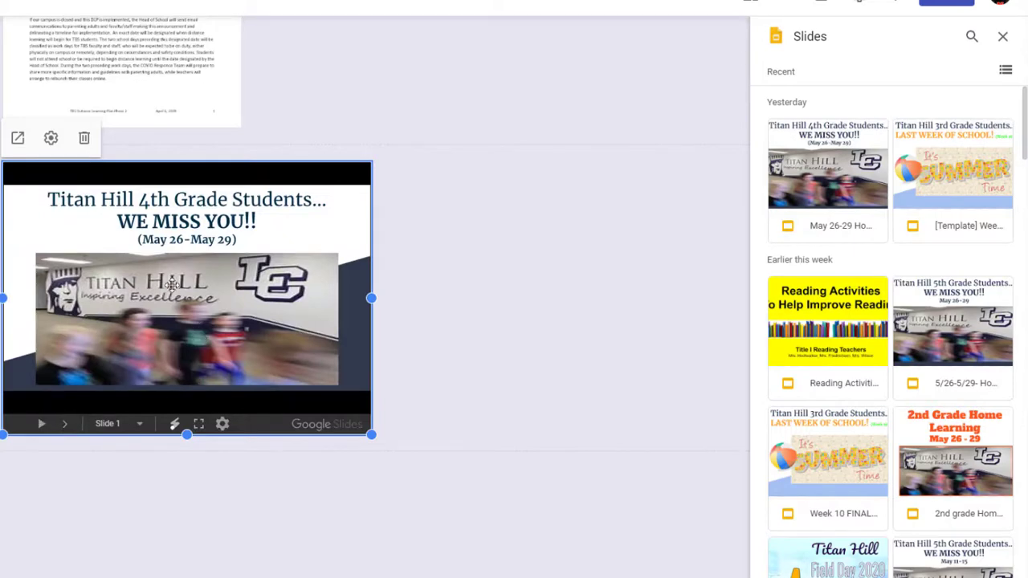
{"action": "left_click_drag", "start_coordinate": [153, 275], "coordinate": [582, 151]}
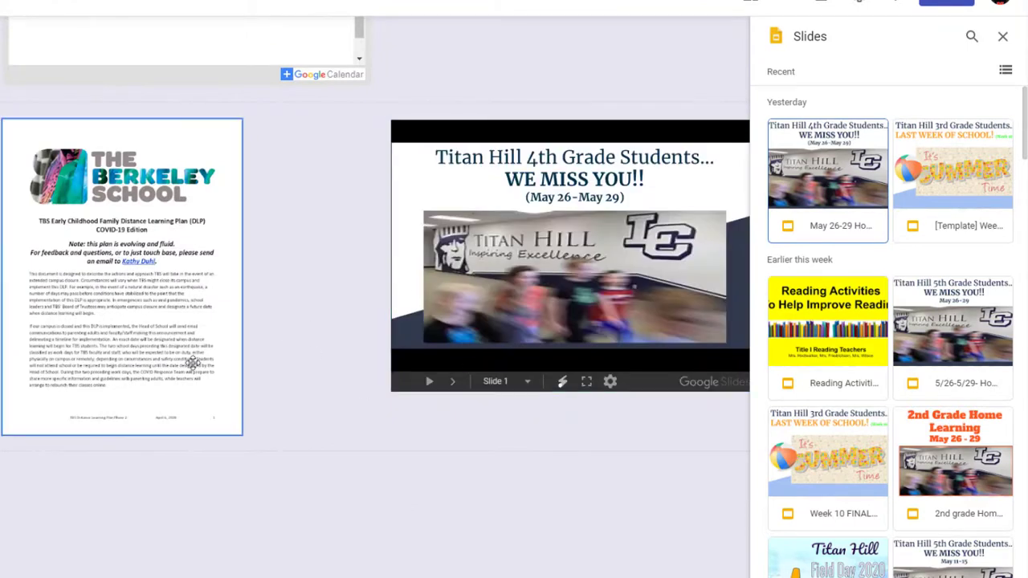
{"action": "left_click", "coordinate": [190, 358]}
{"action": "left_click_drag", "start_coordinate": [121, 433], "coordinate": [125, 394]}
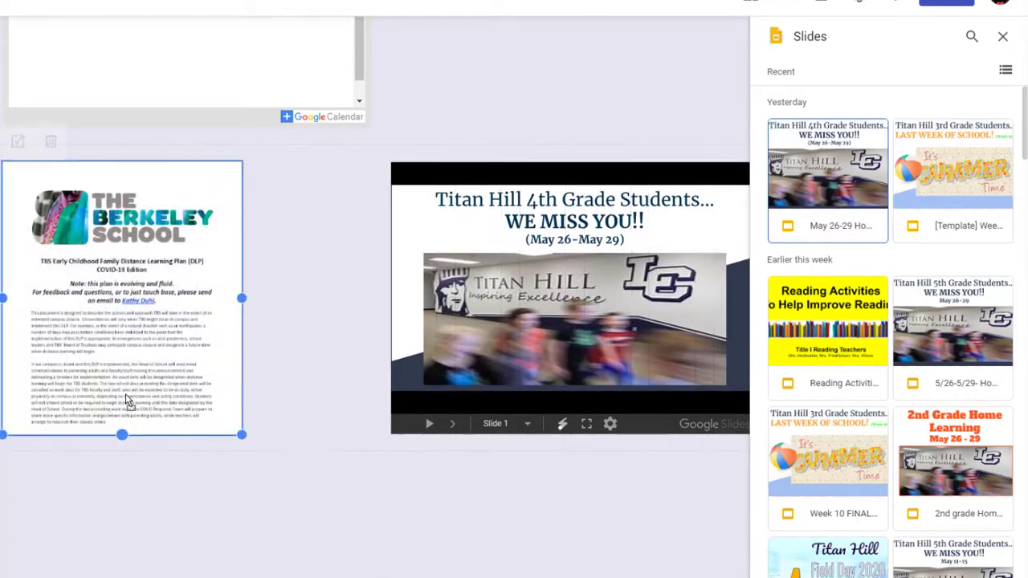
{"action": "left_click", "coordinate": [314, 255]}
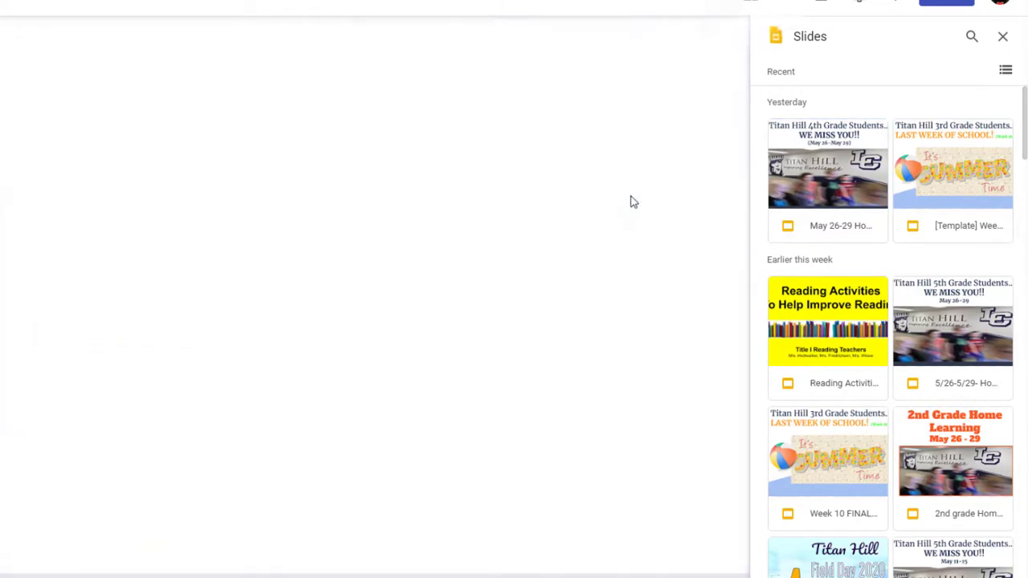
Preview the page at large-screen size and flip forward and back through the embedded Titan Hill slides to check their playback.
{"action": "key", "text": "ctrl+shift+p"}
{"action": "scroll", "coordinate": [610, 266], "scroll_direction": "down", "scroll_amount": 10}
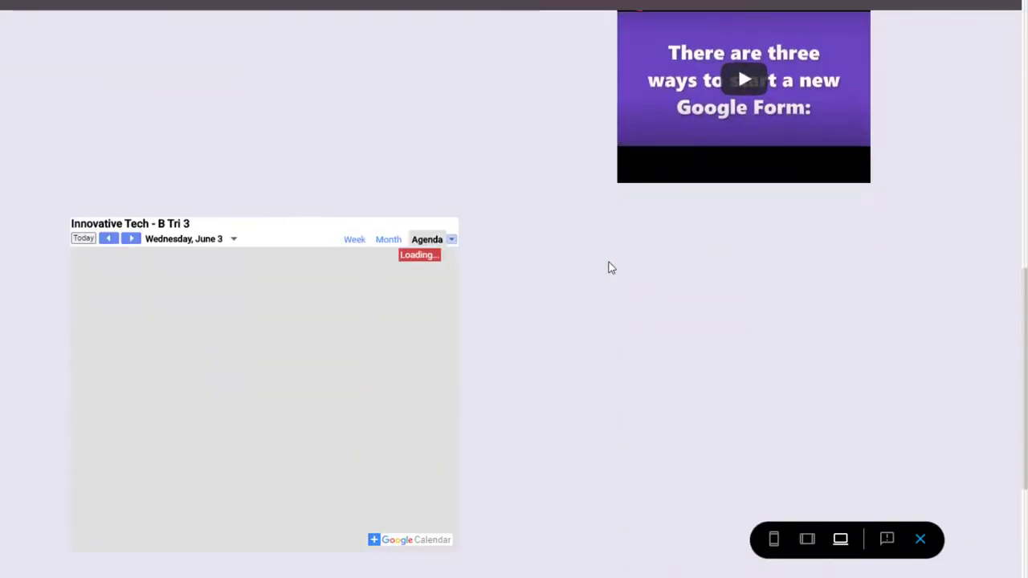
{"action": "scroll", "coordinate": [607, 267], "scroll_direction": "down", "scroll_amount": 4}
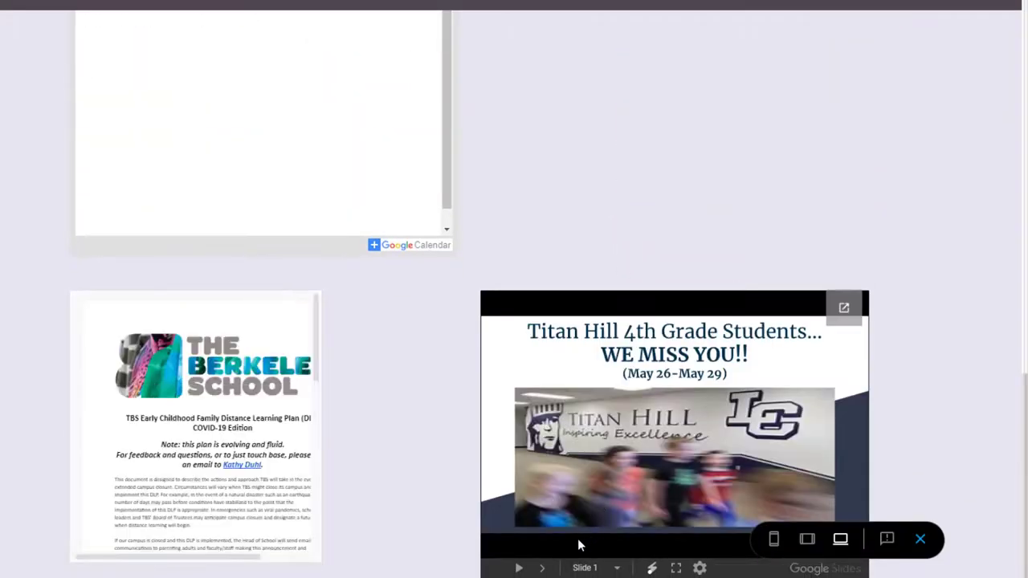
{"action": "left_click", "coordinate": [542, 569]}
{"action": "left_click", "coordinate": [542, 568]}
{"action": "left_click", "coordinate": [541, 569]}
{"action": "left_click", "coordinate": [541, 569]}
{"action": "left_click", "coordinate": [496, 568]}
{"action": "left_click", "coordinate": [495, 569]}
{"action": "left_click", "coordinate": [496, 569]}
{"action": "left_click", "coordinate": [496, 568]}
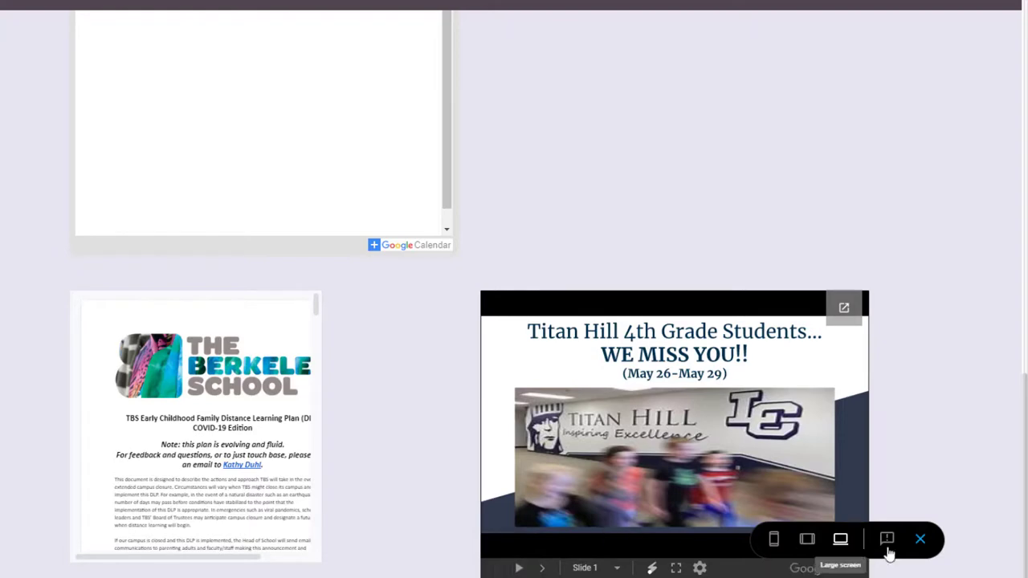
{"action": "left_click", "coordinate": [920, 538]}
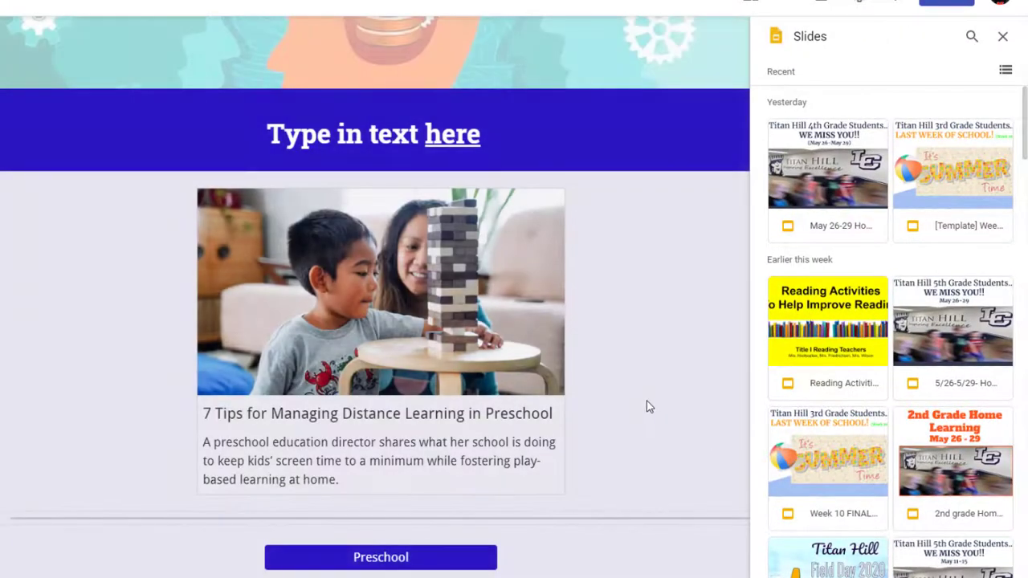
Check the recent charts available for embedding, and look back over the Algebra 1 page up to its header.
{"action": "scroll", "coordinate": [653, 369], "scroll_direction": "down", "scroll_amount": 10}
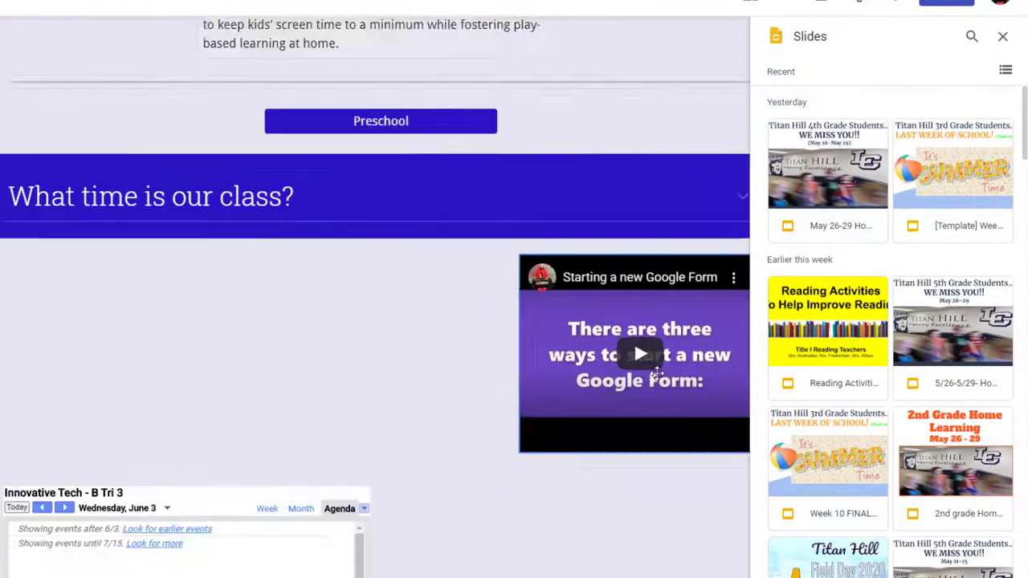
{"action": "scroll", "coordinate": [655, 382], "scroll_direction": "down", "scroll_amount": 5}
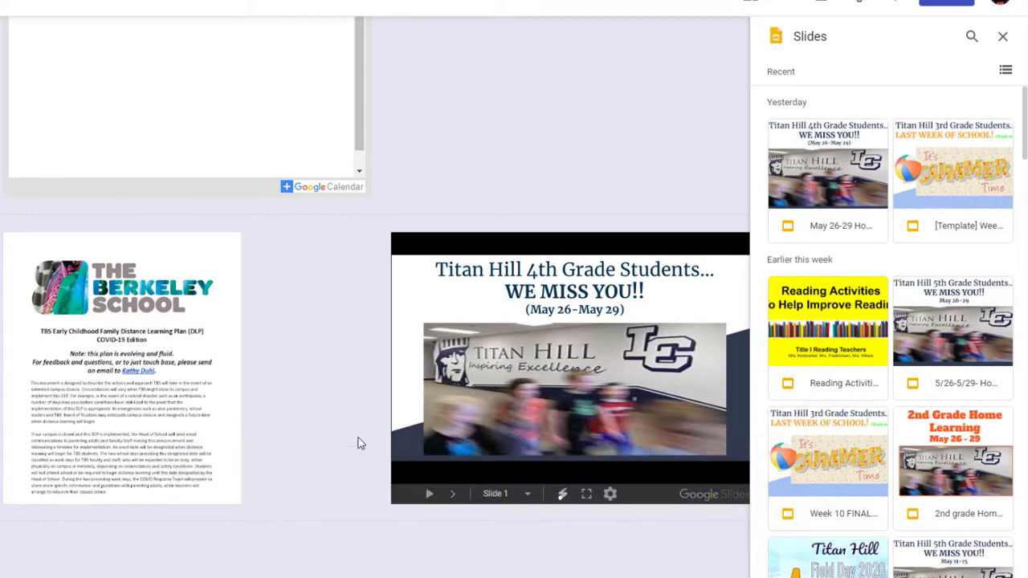
{"action": "left_click", "coordinate": [1002, 37]}
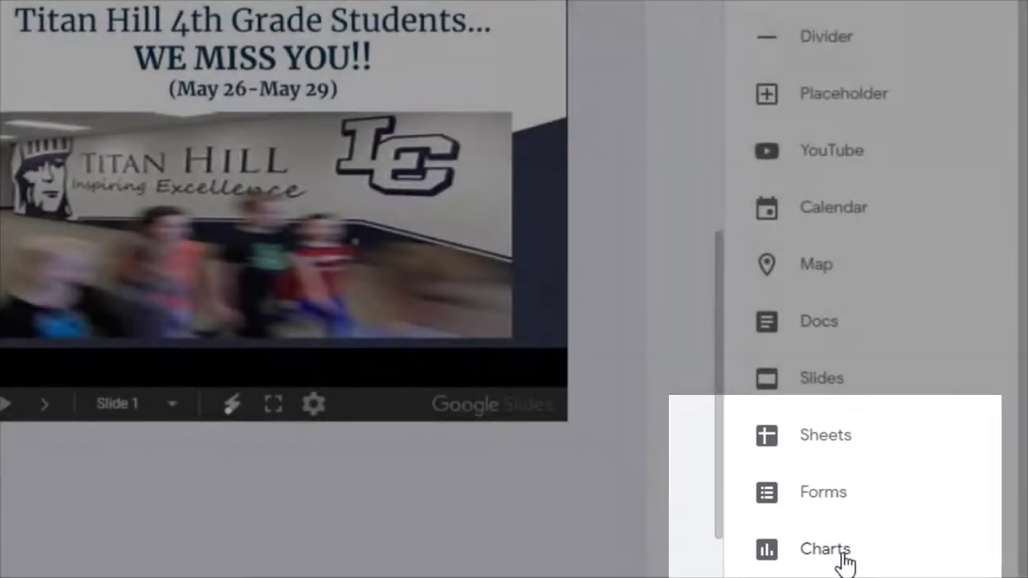
{"action": "left_click", "coordinate": [845, 561]}
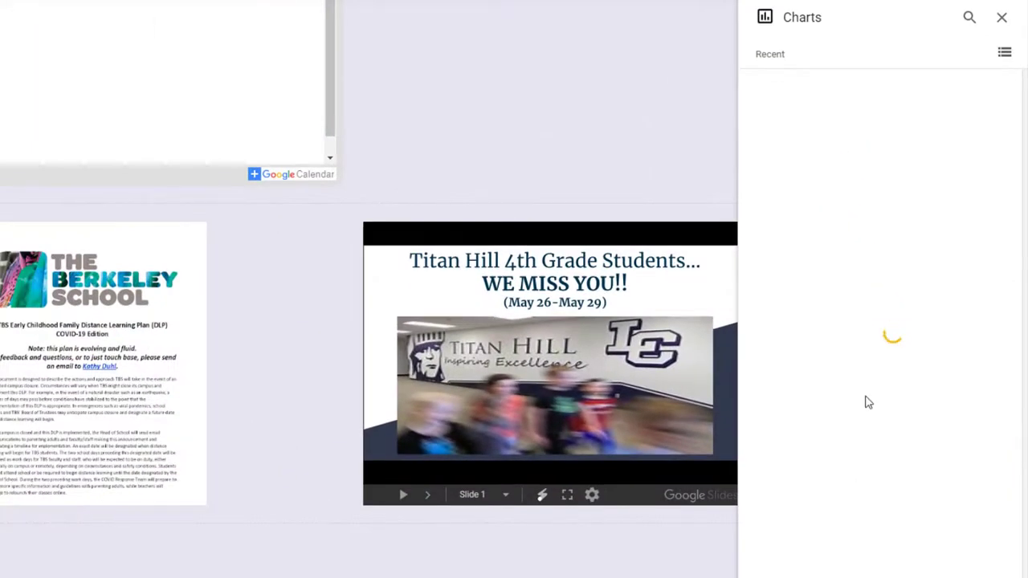
{"action": "left_click", "coordinate": [1000, 18]}
{"action": "scroll", "coordinate": [818, 457], "scroll_direction": "up", "scroll_amount": 5}
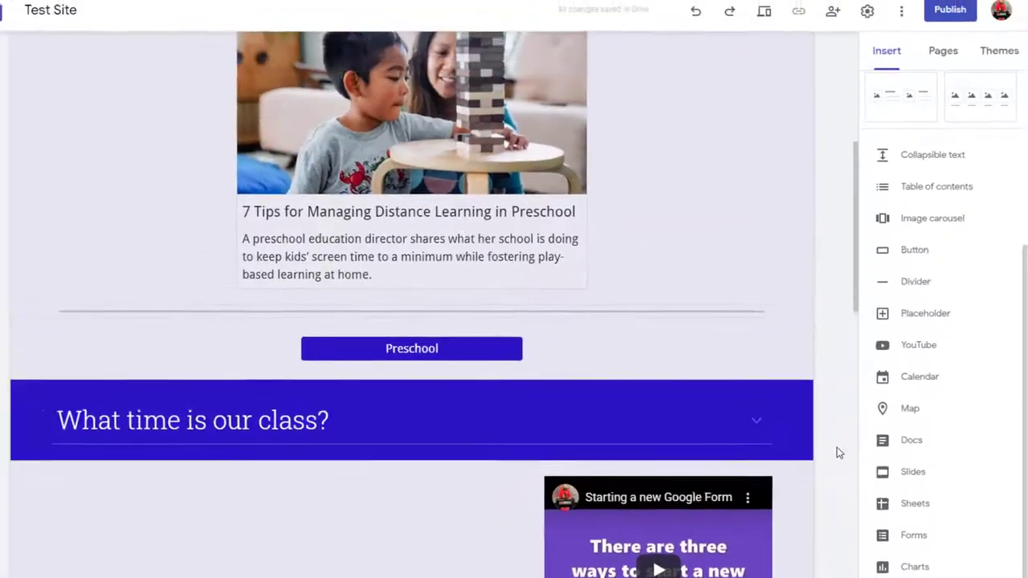
{"action": "scroll", "coordinate": [821, 457], "scroll_direction": "up", "scroll_amount": 5}
{"action": "scroll", "coordinate": [843, 451], "scroll_direction": "down", "scroll_amount": 6}
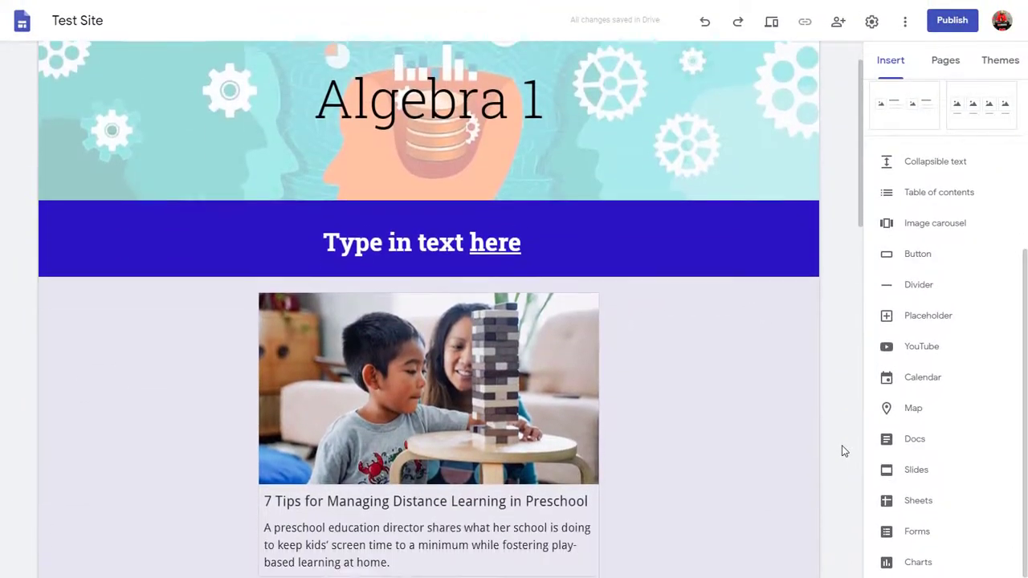
{"action": "scroll", "coordinate": [841, 451], "scroll_direction": "up", "scroll_amount": 6}
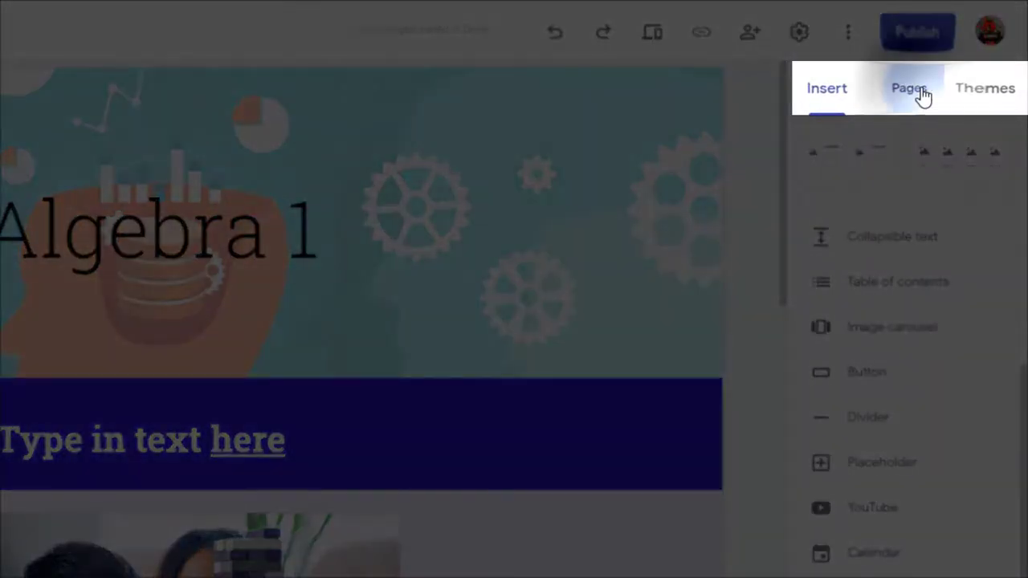
Add a new page named "Test Page 2" to the site.
{"action": "left_click", "coordinate": [922, 94]}
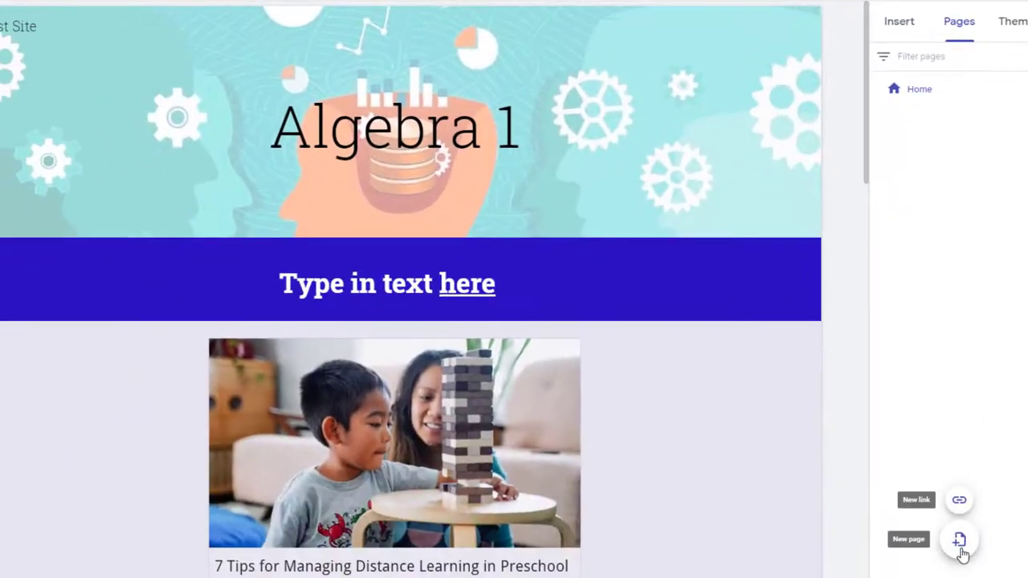
{"action": "left_click", "coordinate": [959, 547]}
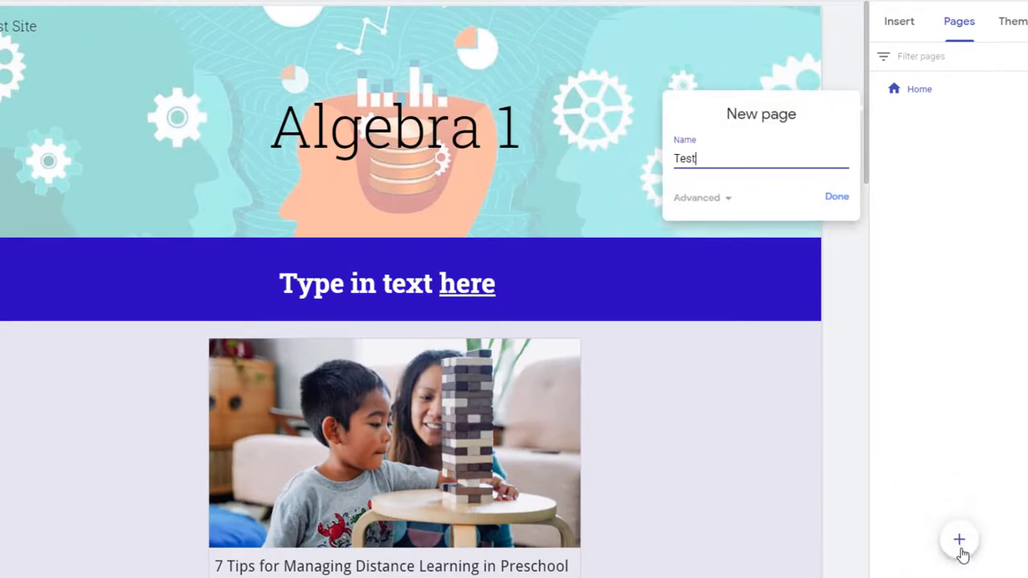
{"action": "left_click", "coordinate": [835, 199]}
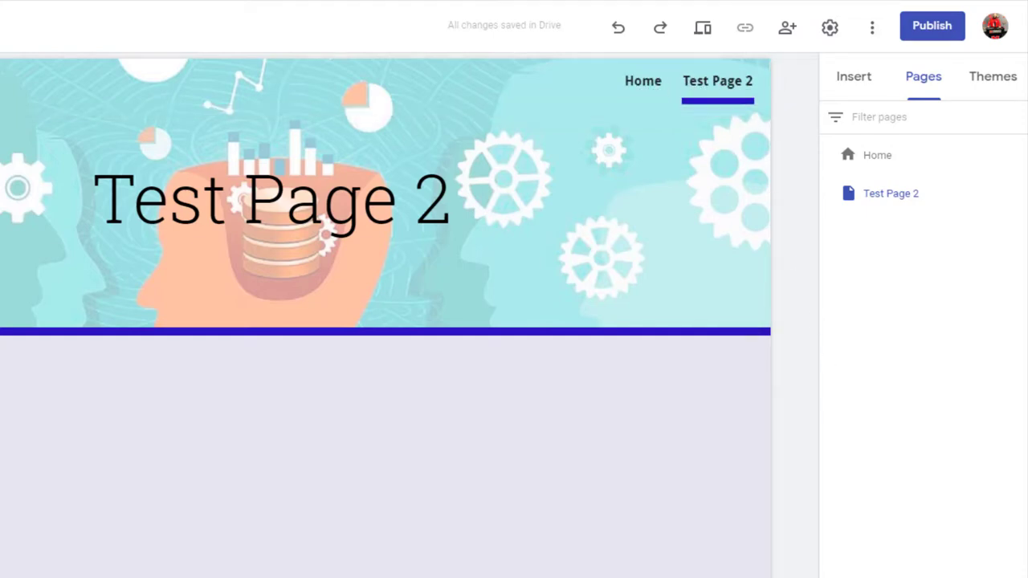
Add a page named "Test Page 3" and nest it as a subpage under Test Page 2.
{"action": "left_click", "coordinate": [923, 575]}
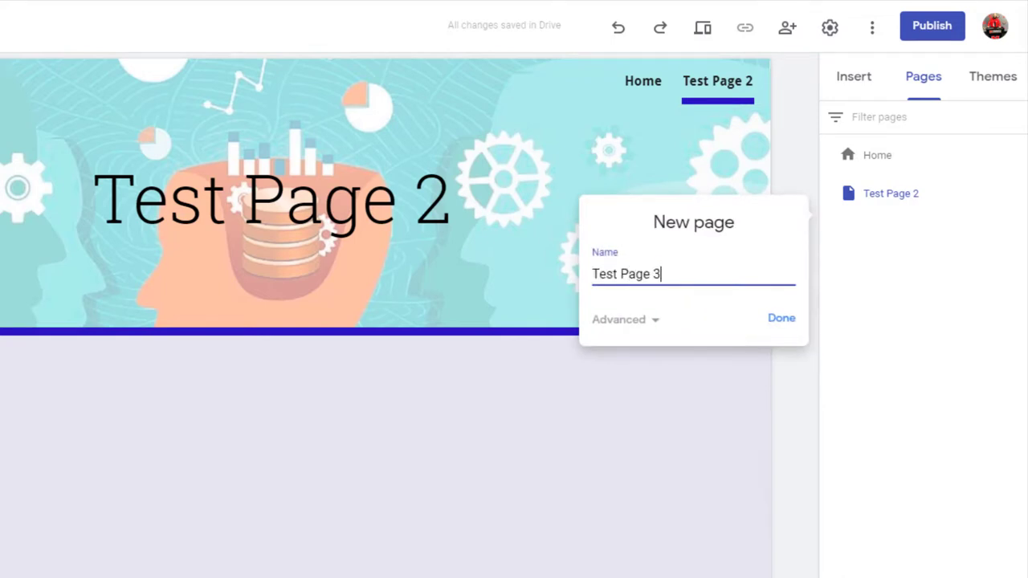
{"action": "key", "text": "Return"}
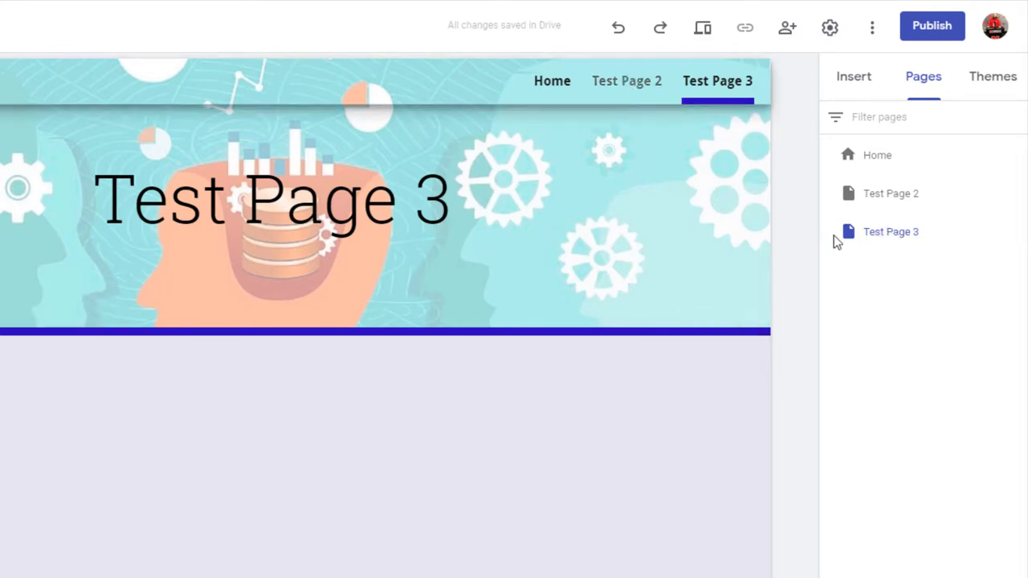
{"action": "left_click_drag", "start_coordinate": [883, 239], "coordinate": [911, 193]}
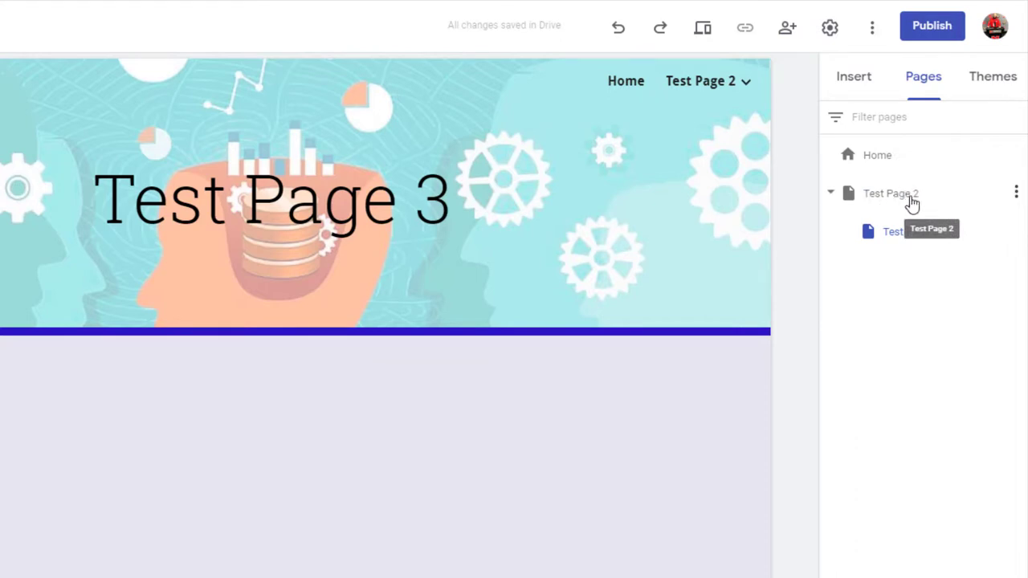
{"action": "mouse_move", "coordinate": [725, 88]}
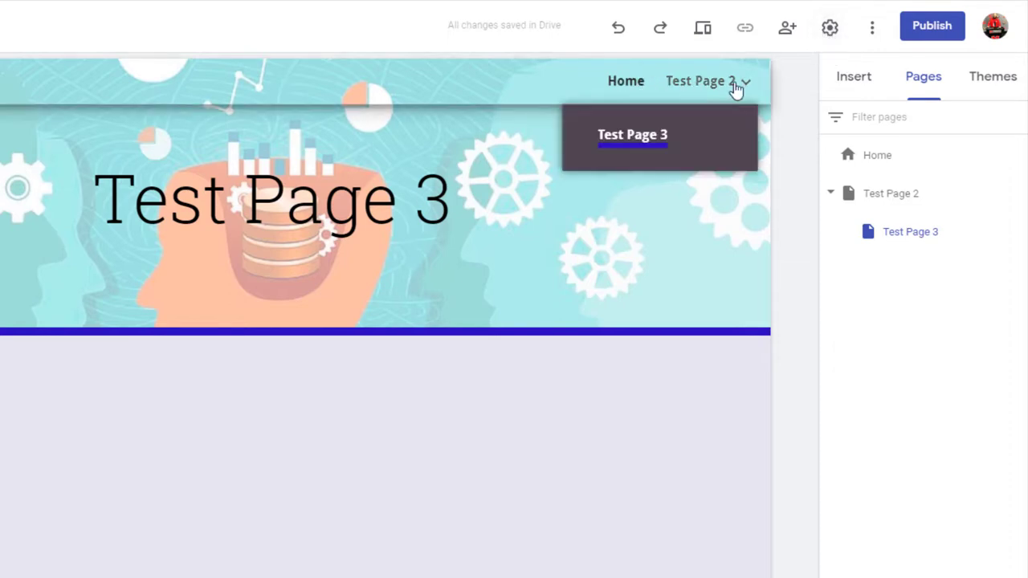
Switch the site's navigation mode to Side, and expand the sidebar to check how the page links are arranged.
{"action": "left_click", "coordinate": [830, 30]}
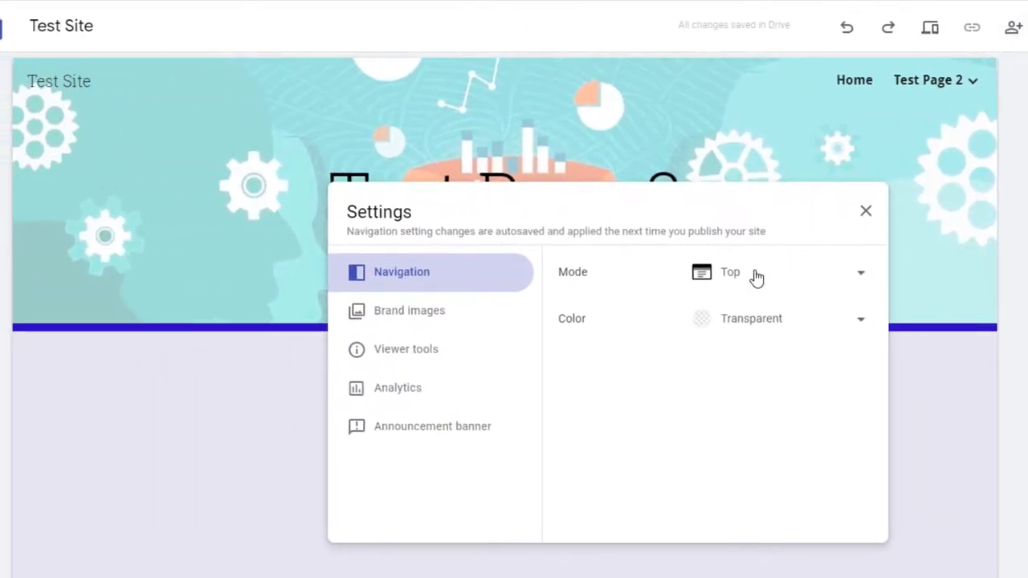
{"action": "left_click", "coordinate": [746, 277]}
{"action": "left_click", "coordinate": [738, 312]}
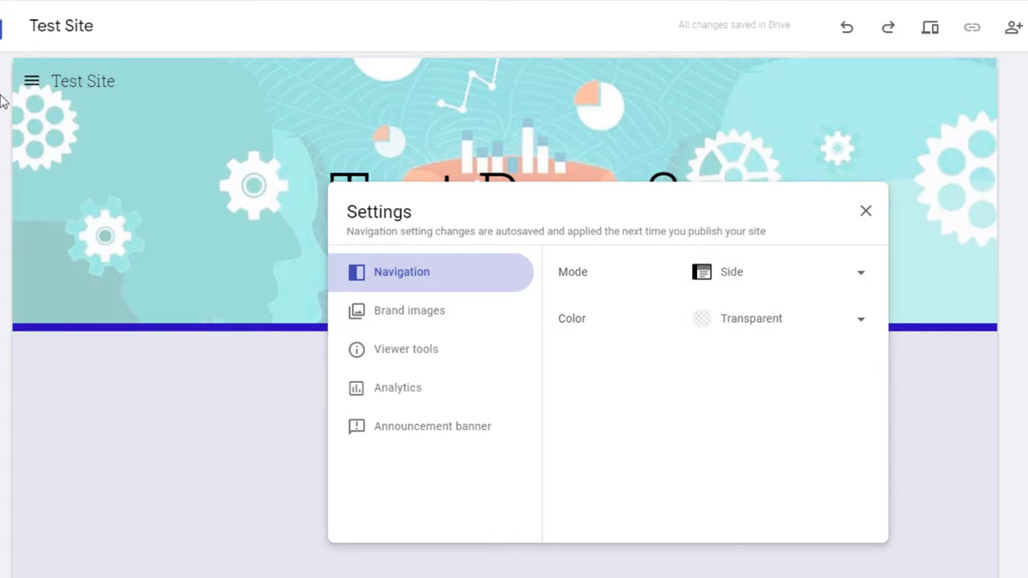
{"action": "left_click", "coordinate": [35, 84]}
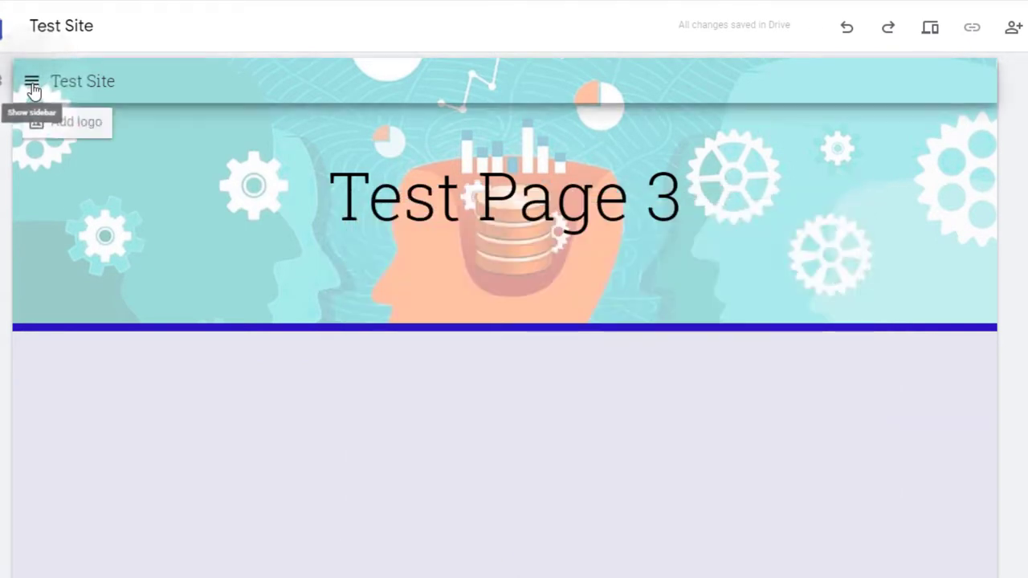
{"action": "left_click", "coordinate": [33, 84]}
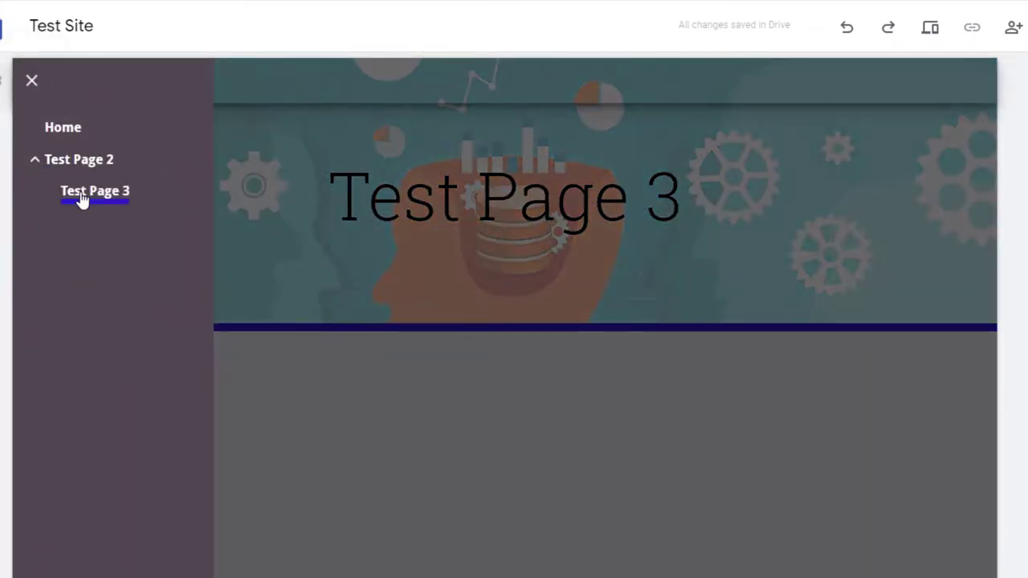
{"action": "left_click", "coordinate": [32, 82]}
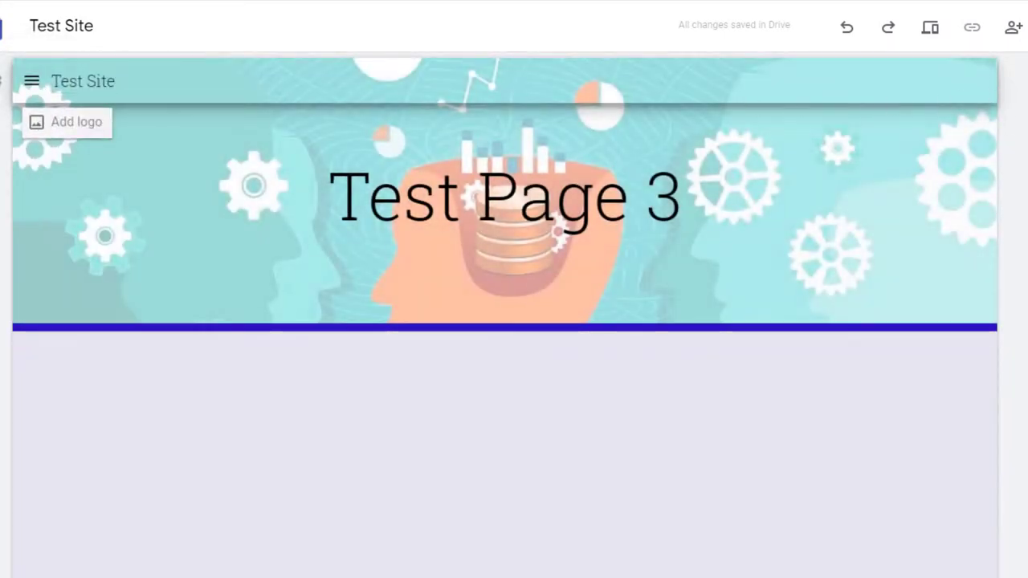
Return to the site's navigation settings, keep the color Transparent, and set the mode back to Top.
{"action": "left_click", "coordinate": [1018, 26]}
{"action": "left_click", "coordinate": [766, 326]}
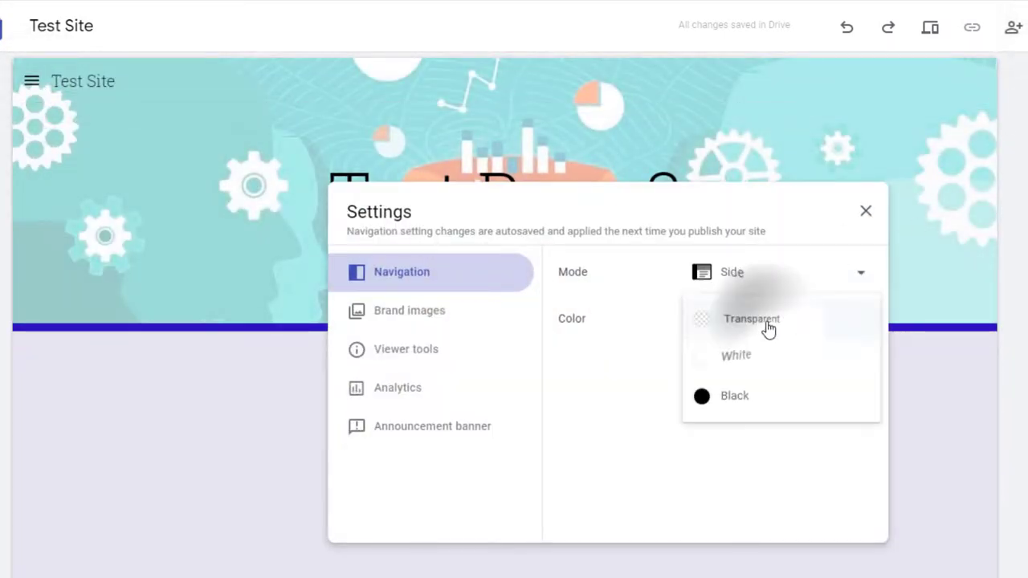
{"action": "left_click", "coordinate": [763, 322]}
{"action": "left_click", "coordinate": [757, 275]}
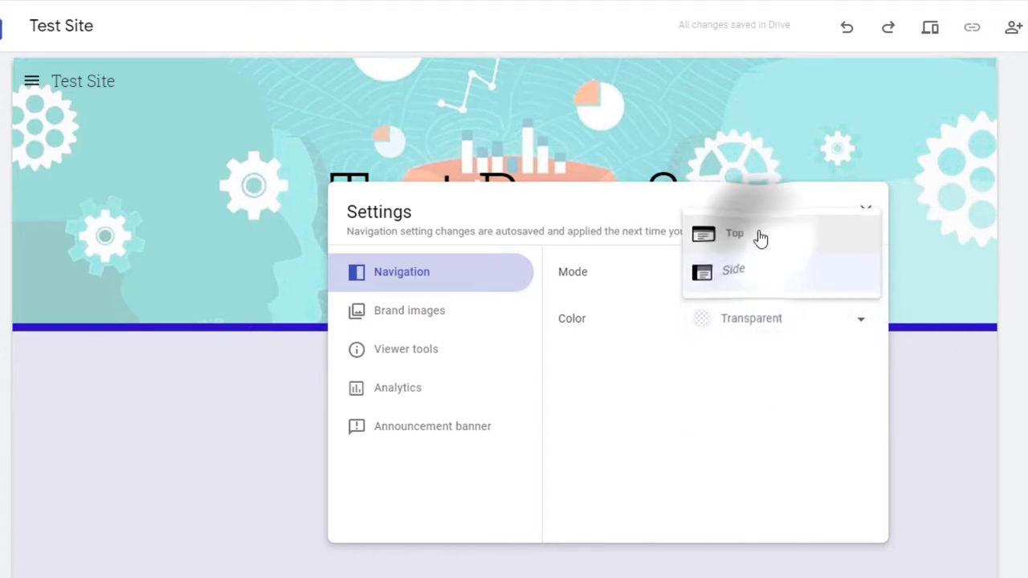
{"action": "left_click", "coordinate": [759, 235]}
Try White and Black as the navigation bar color, and return it to Transparent.
{"action": "left_click", "coordinate": [757, 325]}
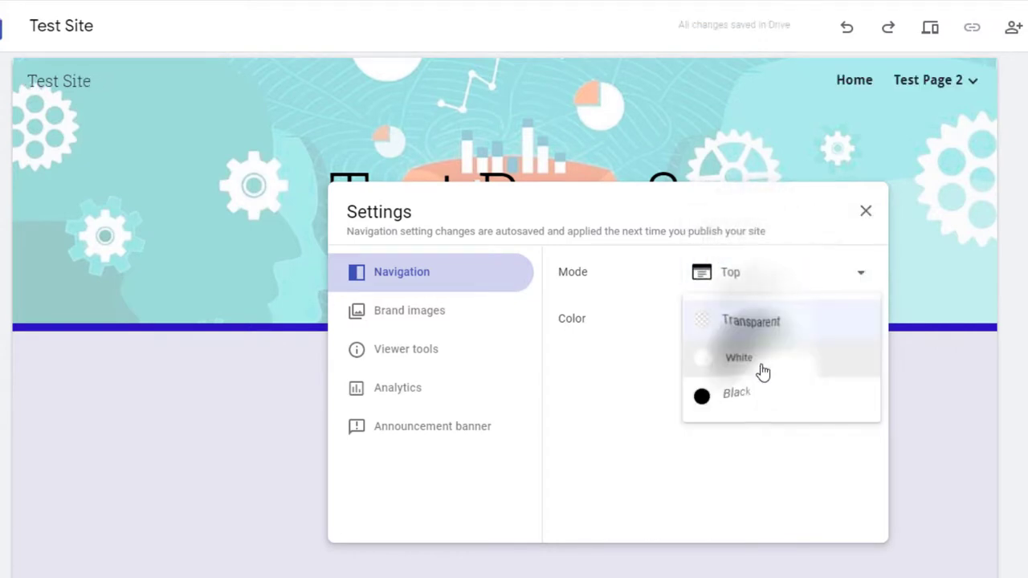
{"action": "left_click", "coordinate": [761, 363]}
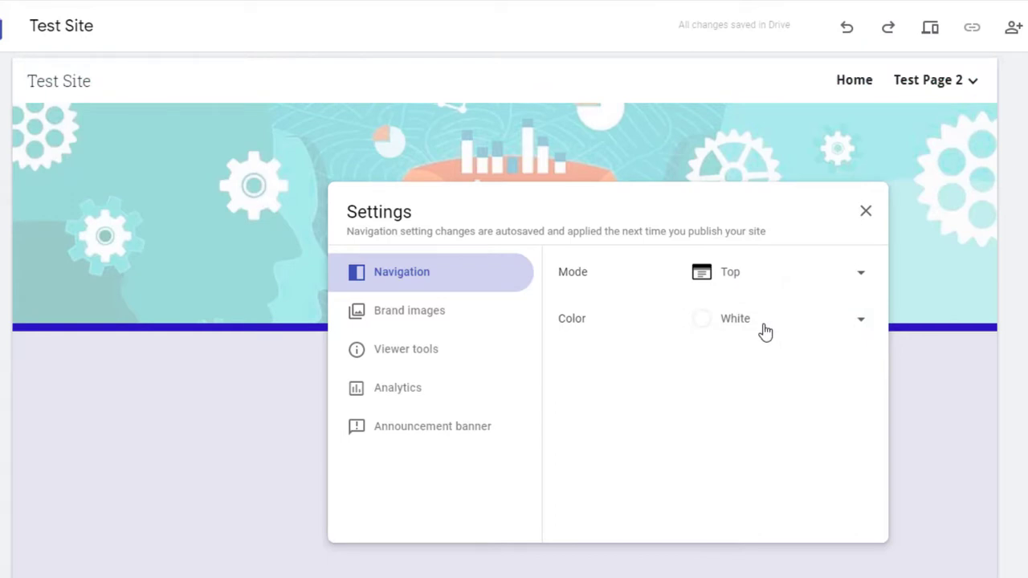
{"action": "left_click", "coordinate": [765, 331]}
{"action": "left_click", "coordinate": [770, 362]}
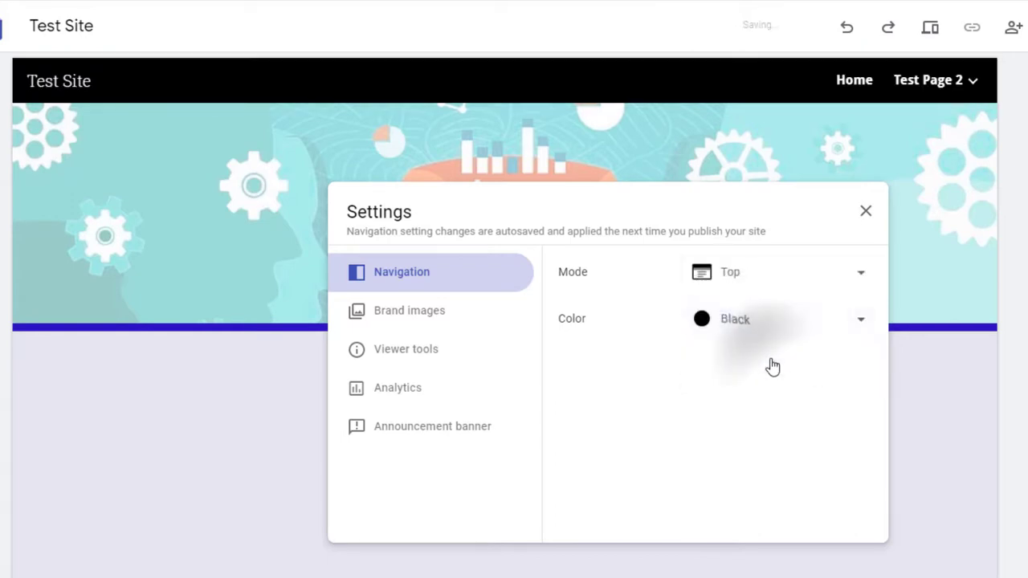
{"action": "left_click", "coordinate": [771, 330]}
{"action": "left_click", "coordinate": [770, 249]}
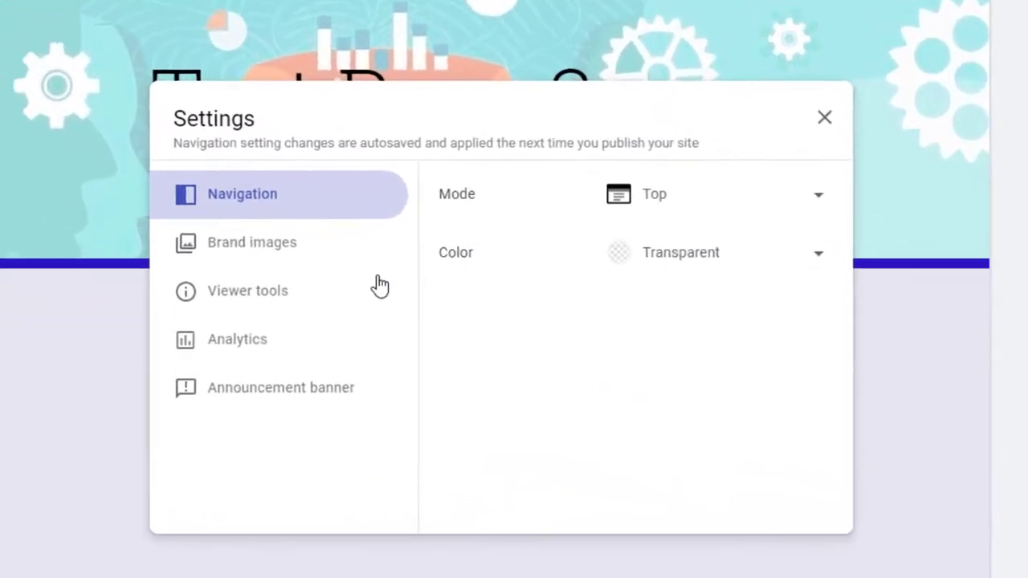
Turn on the site's announcement banner with the message "Test Review tomorrow!" and set its banner color to red.
{"action": "left_click", "coordinate": [288, 393]}
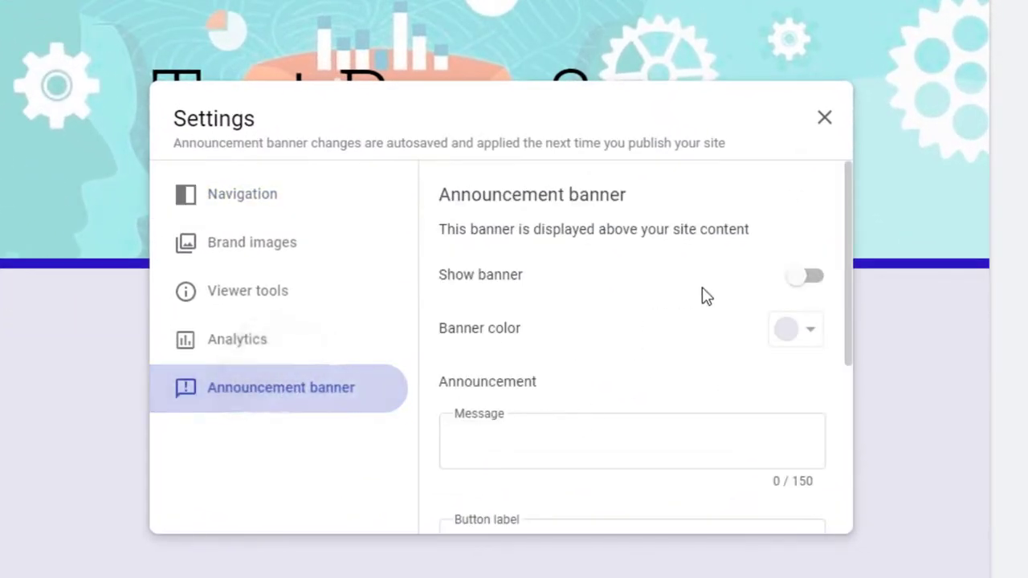
{"action": "left_click", "coordinate": [811, 280]}
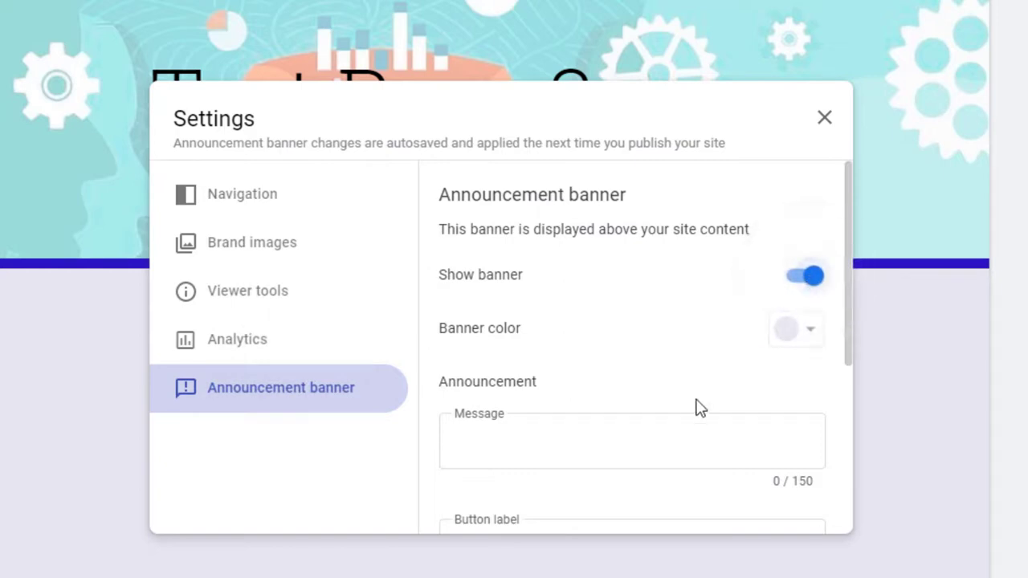
{"action": "left_click", "coordinate": [672, 427]}
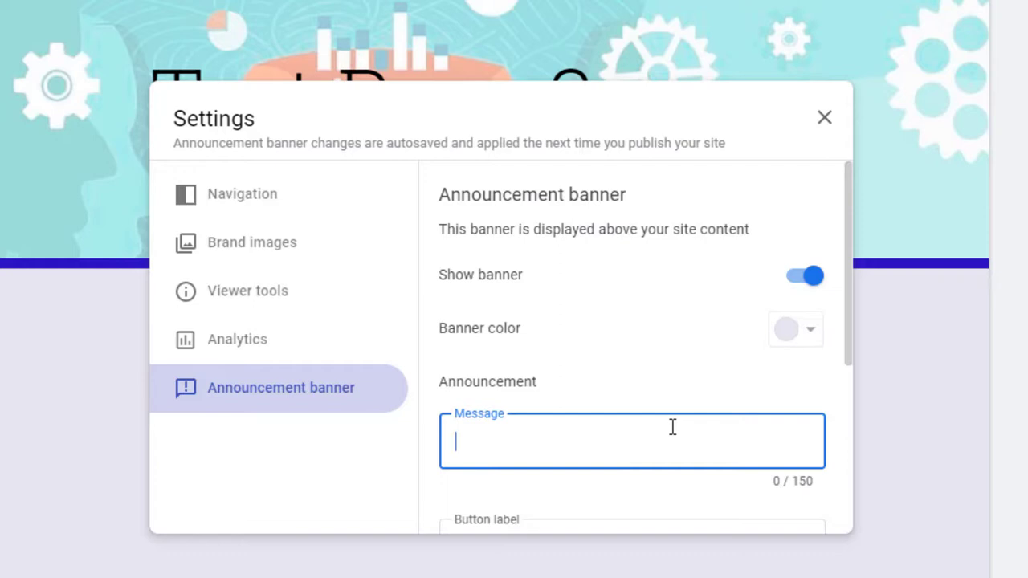
{"action": "type", "text": "Test Review tomorrow!"}
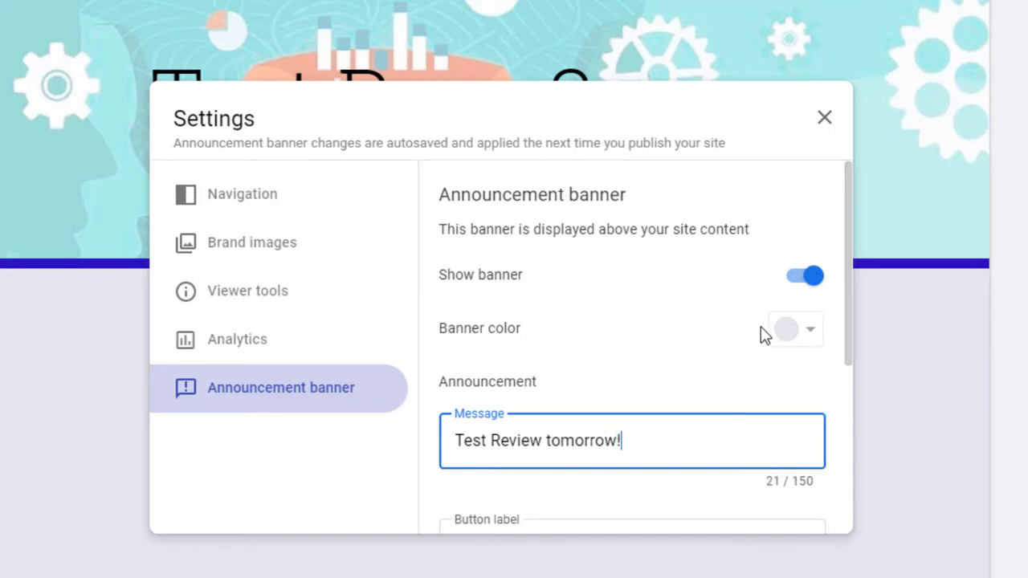
{"action": "left_click", "coordinate": [793, 328]}
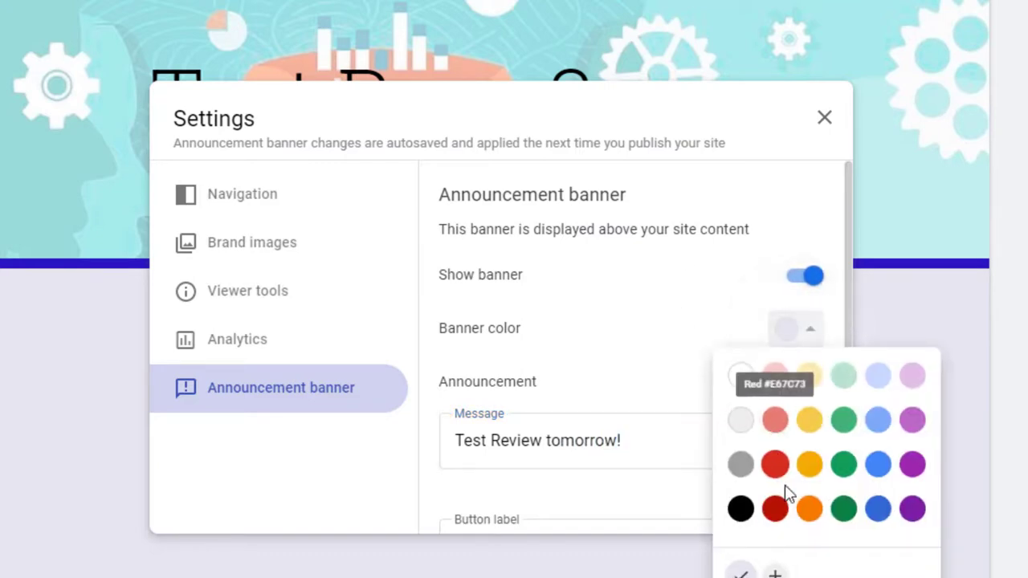
{"action": "left_click", "coordinate": [775, 465]}
{"action": "scroll", "coordinate": [702, 353], "scroll_direction": "down", "scroll_amount": 3}
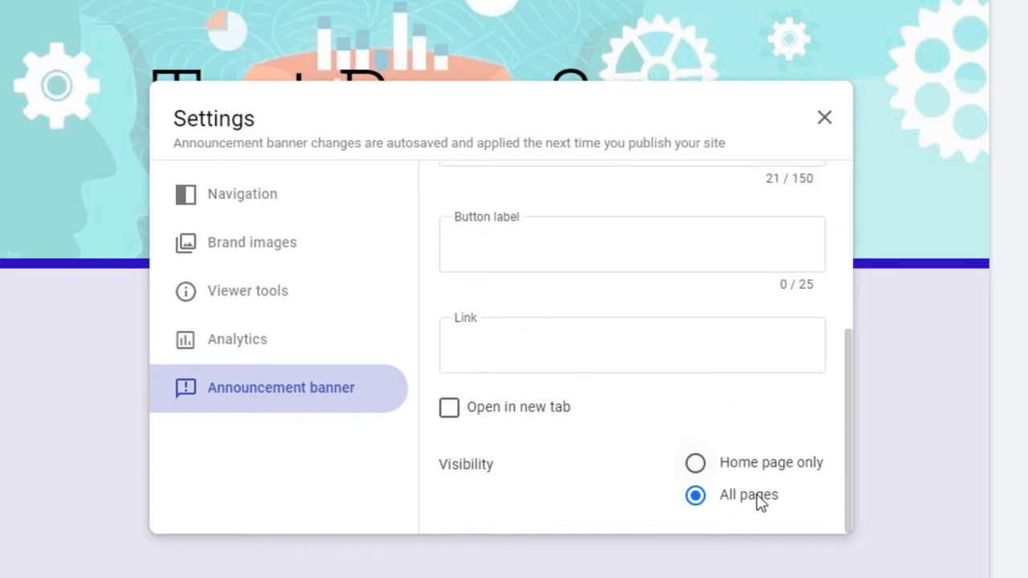
Check the announcement banner on the page, and turn it off in the site settings.
{"action": "scroll", "coordinate": [679, 449], "scroll_direction": "up", "scroll_amount": 5}
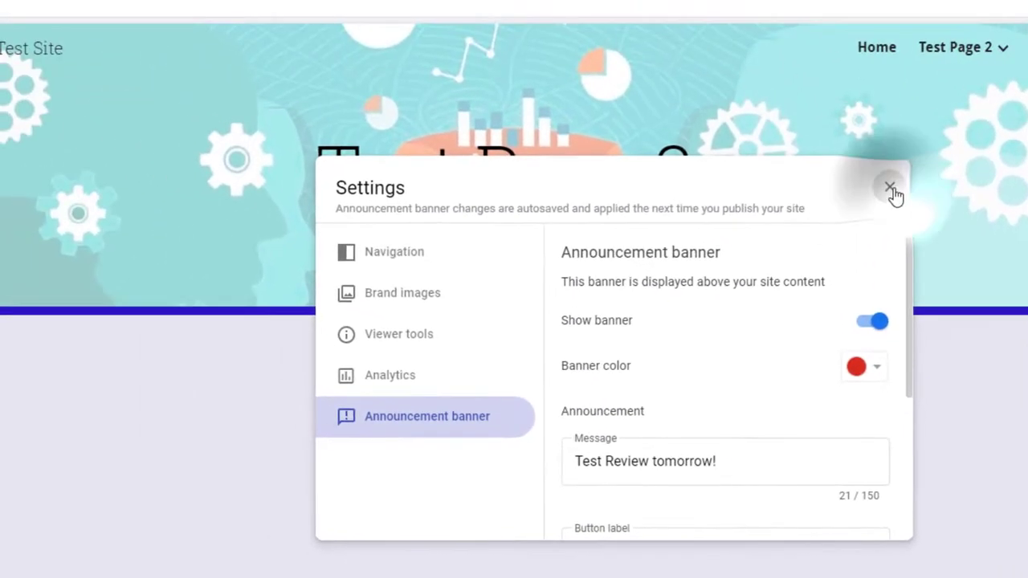
{"action": "left_click", "coordinate": [825, 117]}
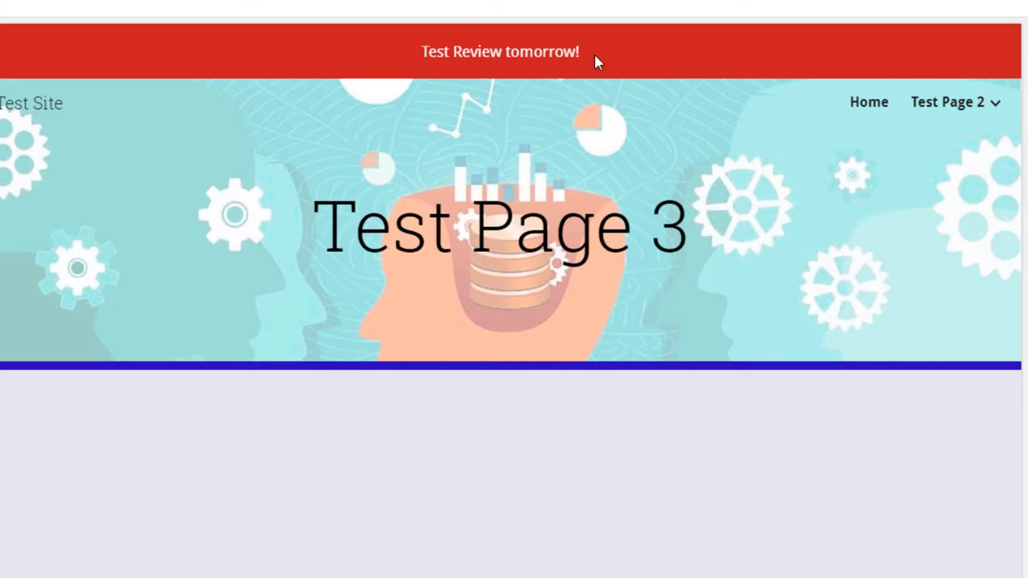
{"action": "left_click", "coordinate": [995, 2]}
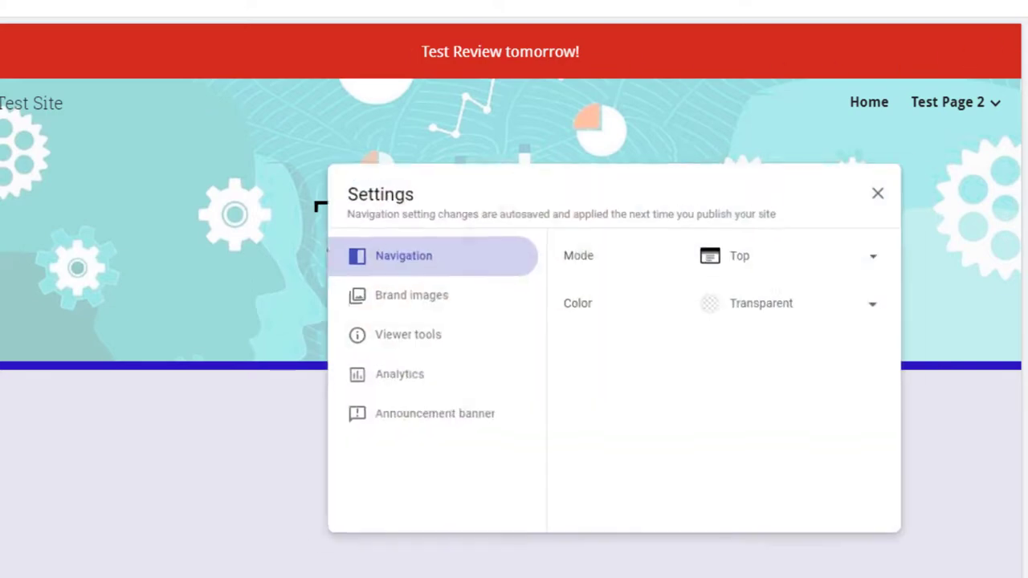
{"action": "left_click", "coordinate": [491, 416]}
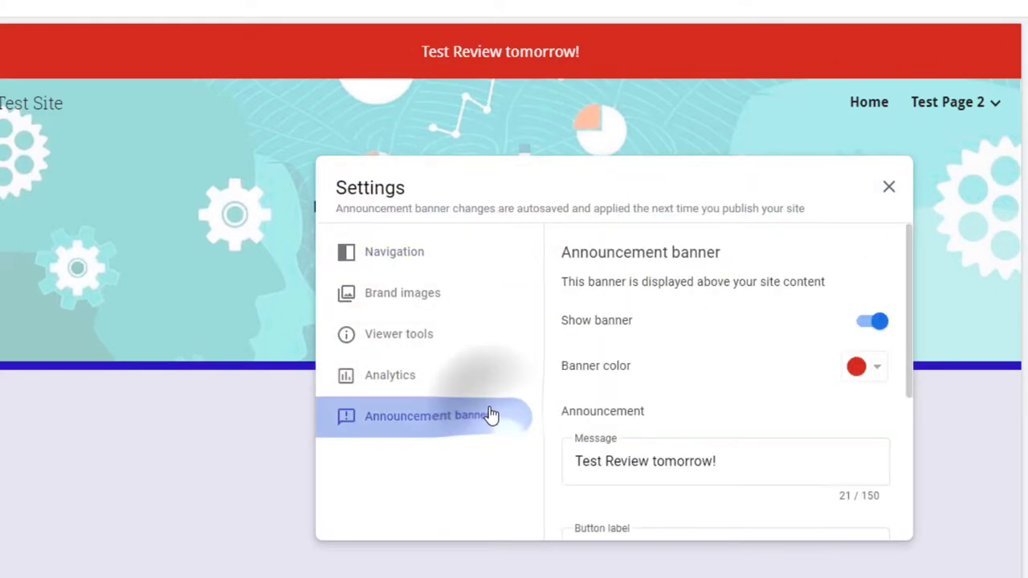
{"action": "left_click", "coordinate": [867, 329]}
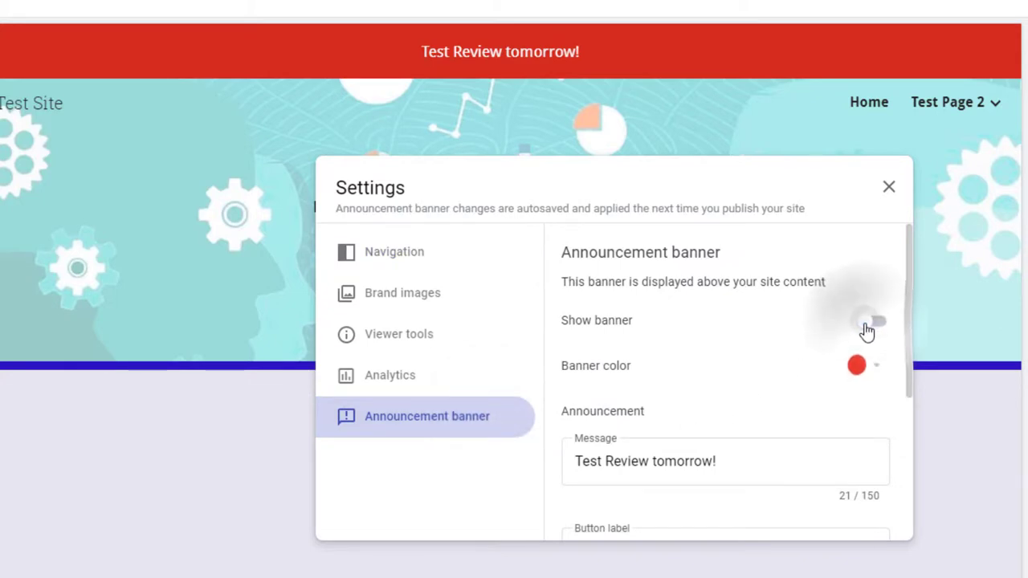
{"action": "left_click", "coordinate": [890, 188]}
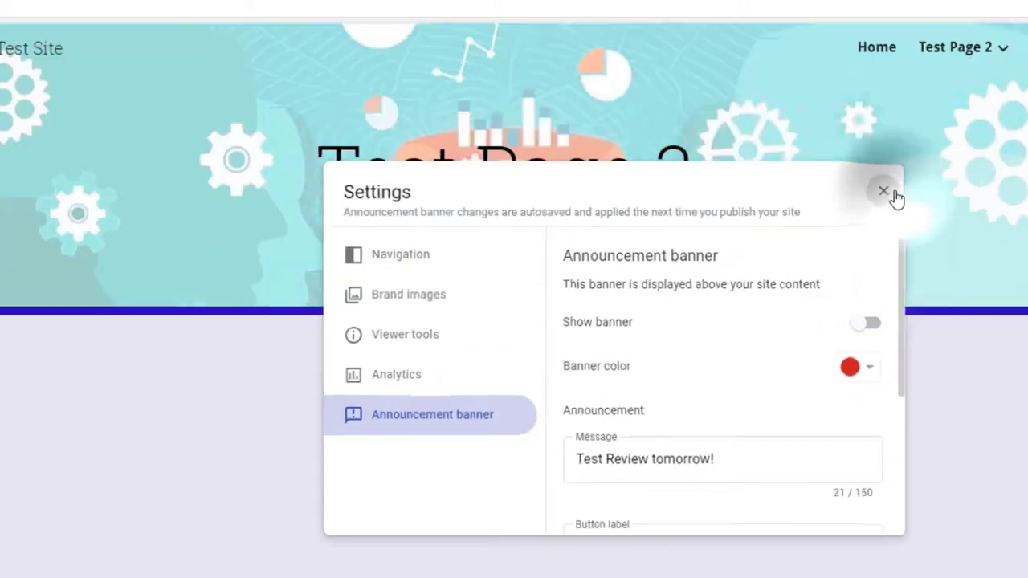
Open the Home page and set the published site's link access to Public, keeping the draft Restricted.
{"action": "left_click", "coordinate": [883, 50]}
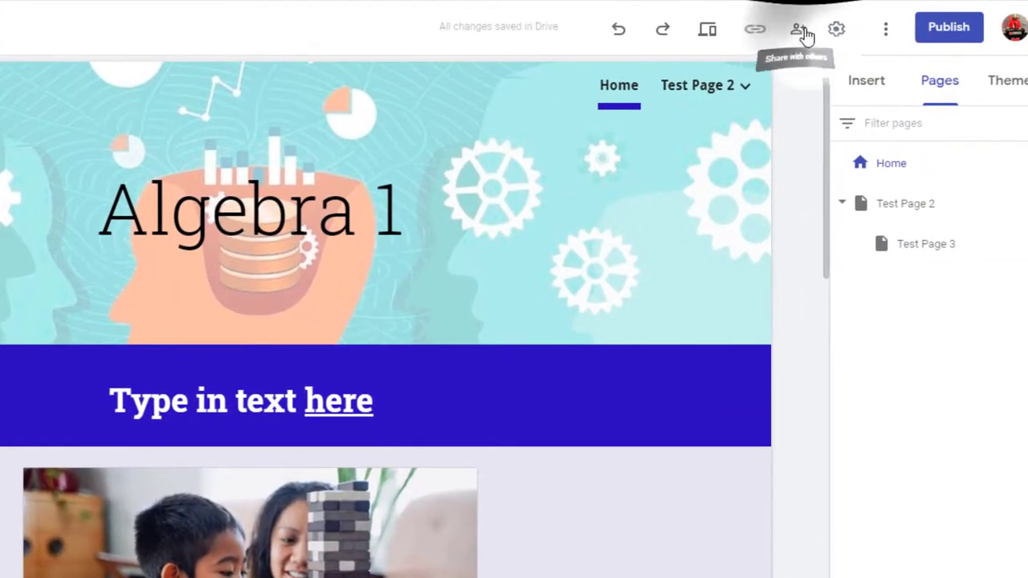
{"action": "left_click", "coordinate": [808, 37]}
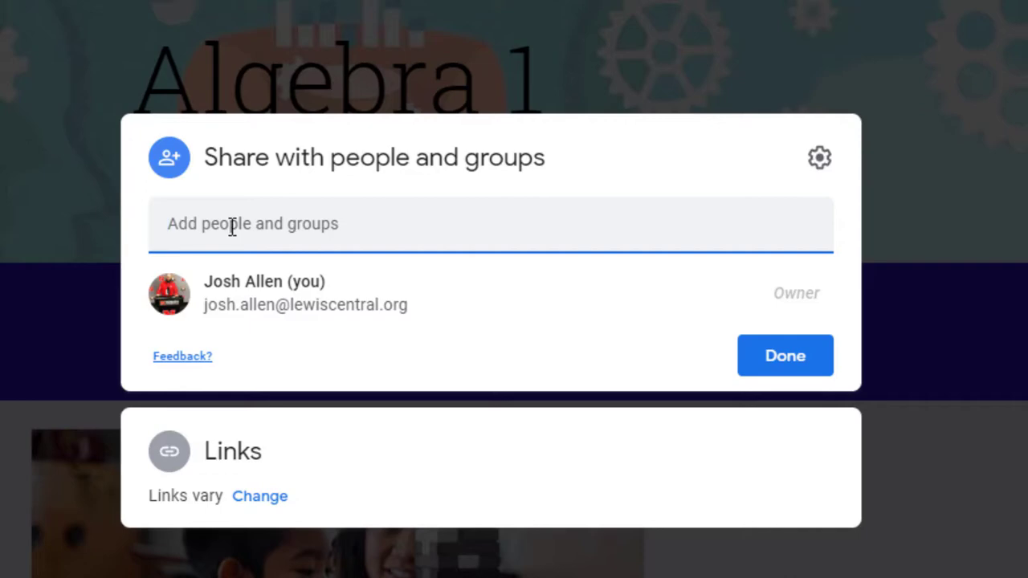
{"action": "left_click", "coordinate": [270, 497]}
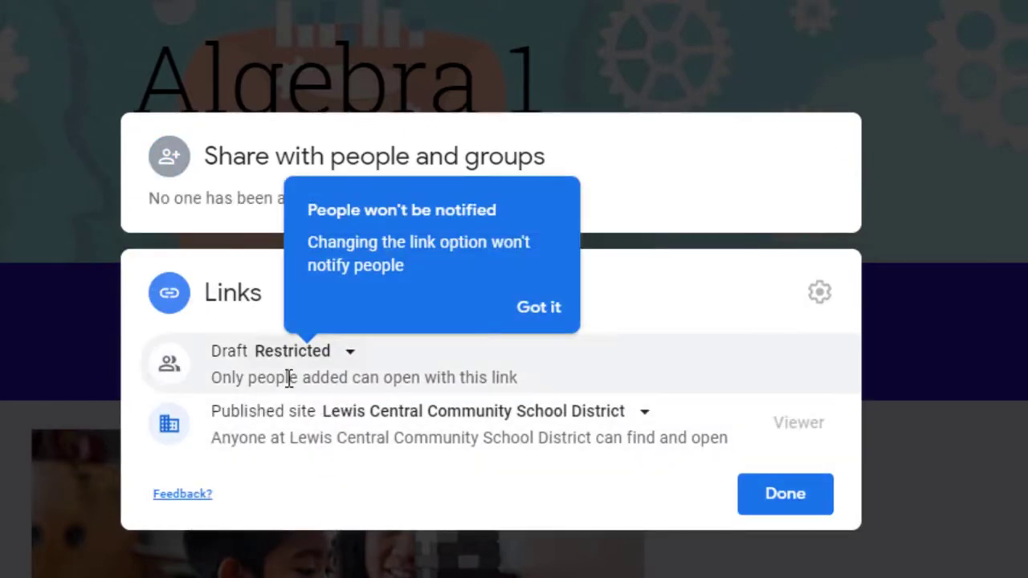
{"action": "left_click", "coordinate": [642, 415]}
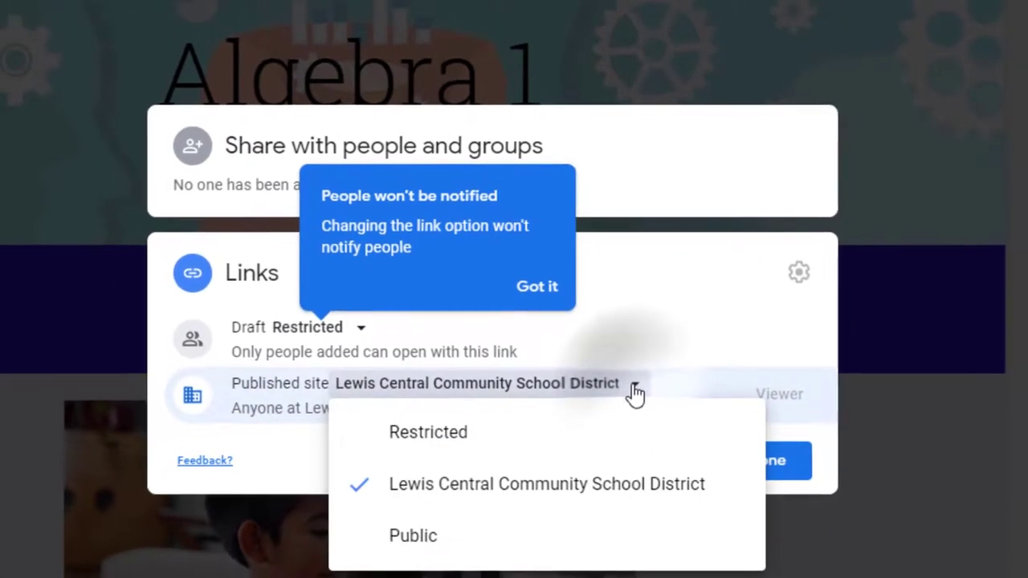
{"action": "left_click", "coordinate": [421, 536]}
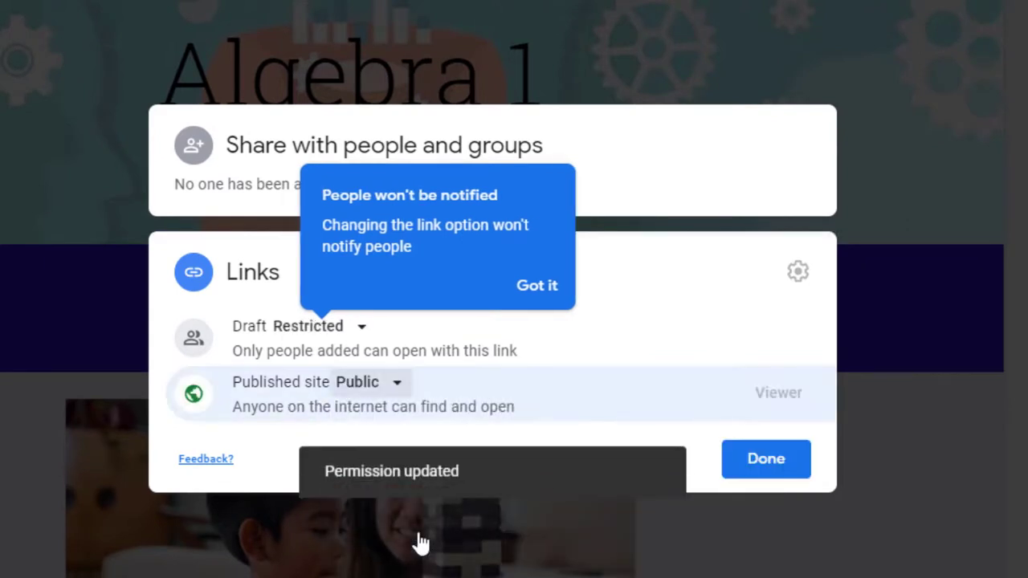
{"action": "left_click", "coordinate": [761, 473]}
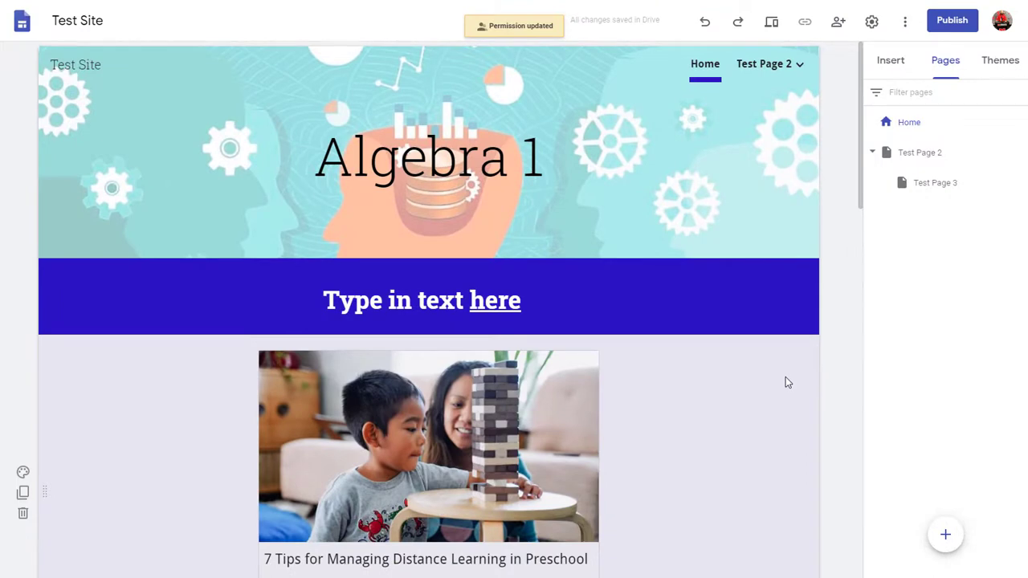
Collapse Test Page 2 in the page list, and check the site's options for version history and duplication.
{"action": "left_click", "coordinate": [873, 153]}
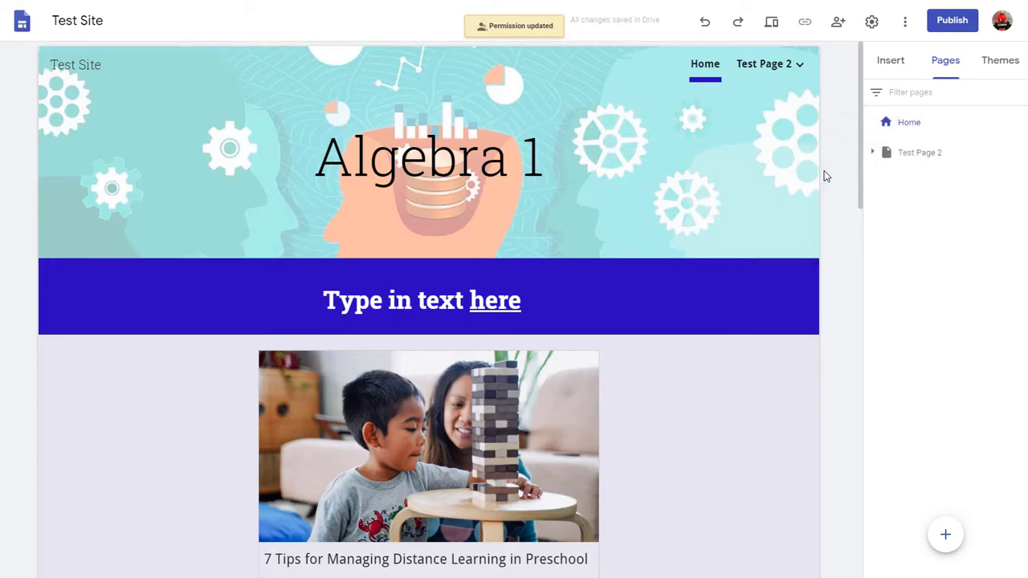
{"action": "left_click", "coordinate": [905, 22]}
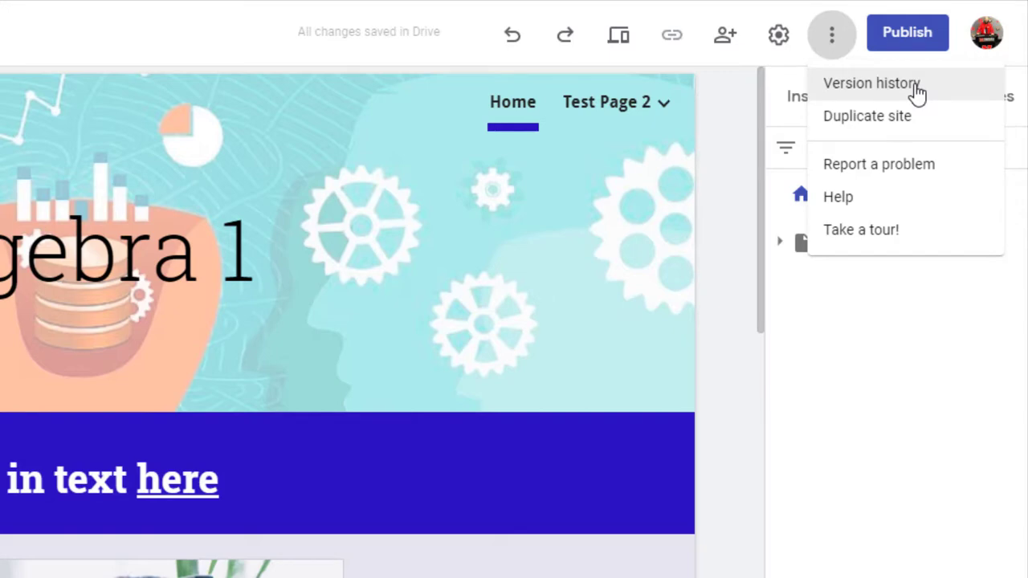
{"action": "left_click", "coordinate": [830, 54]}
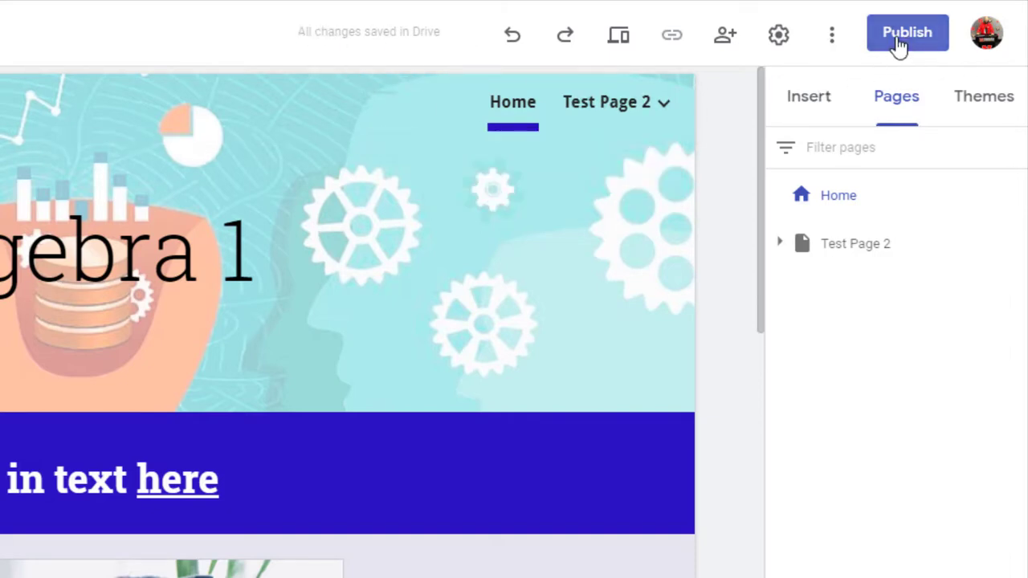
Publish the site with the web address test-site, checking who can view the published site before confirming.
{"action": "type", "text": "test-site"}
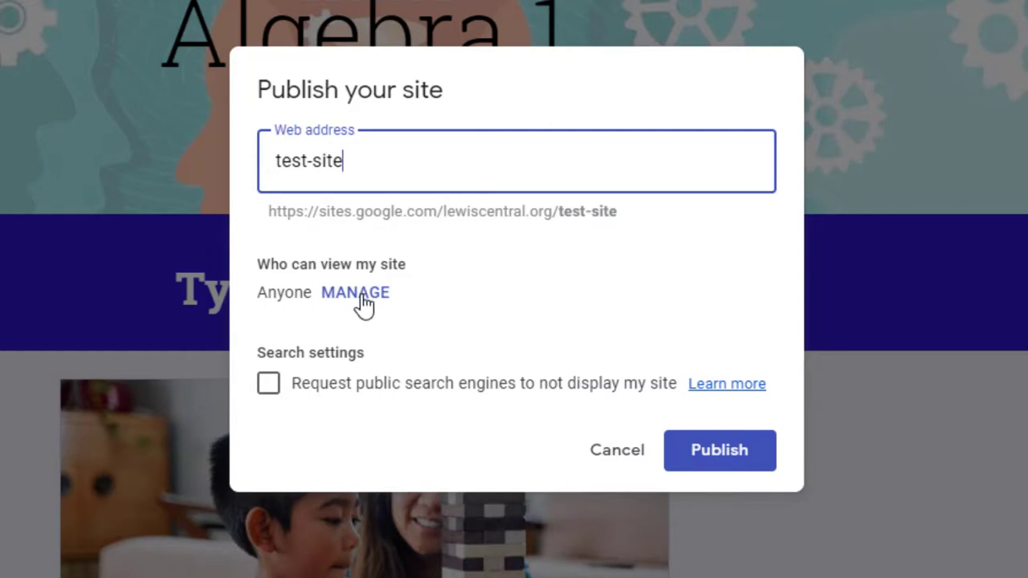
{"action": "left_click", "coordinate": [333, 299]}
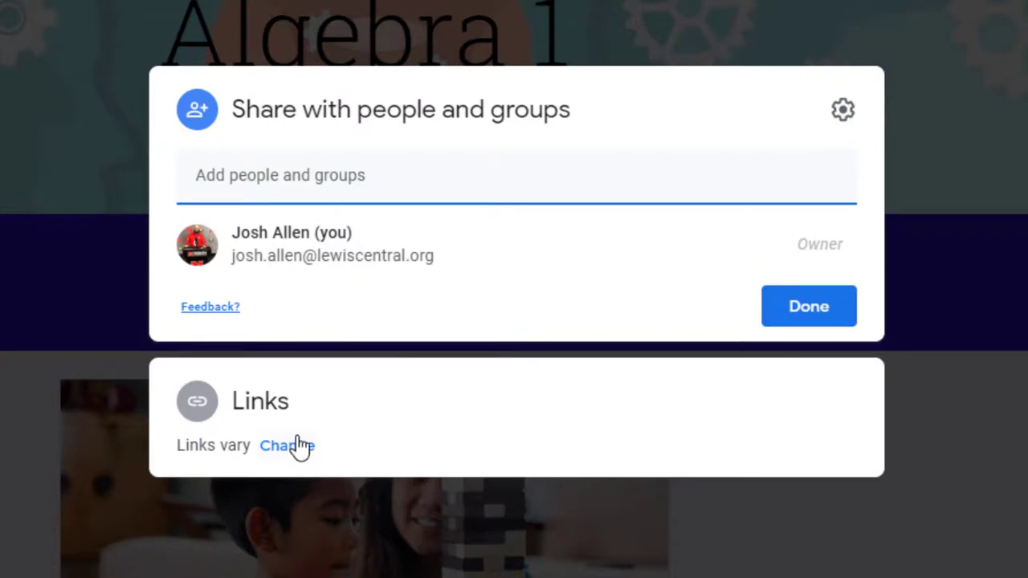
{"action": "left_click", "coordinate": [288, 445]}
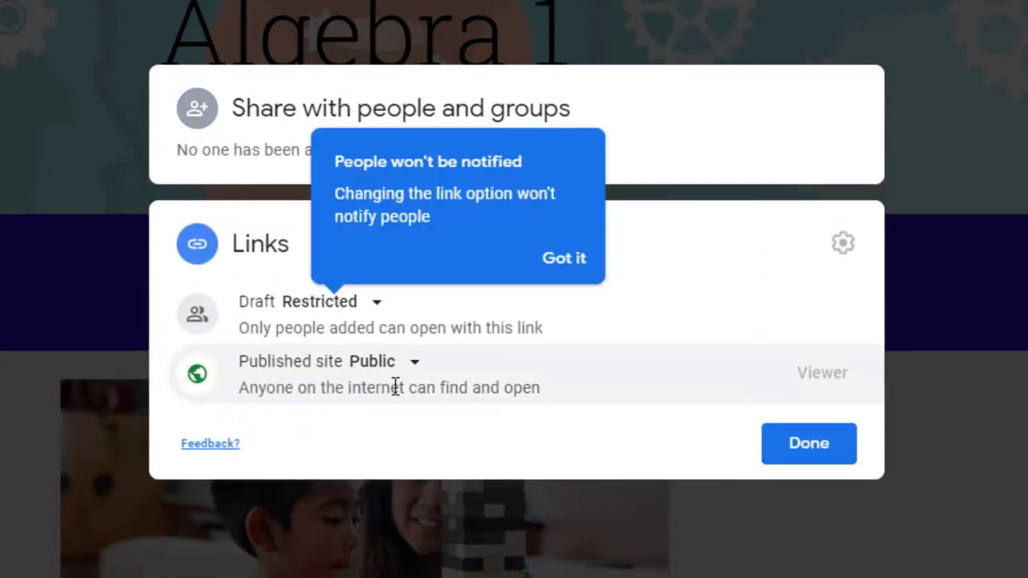
{"action": "left_click", "coordinate": [807, 452]}
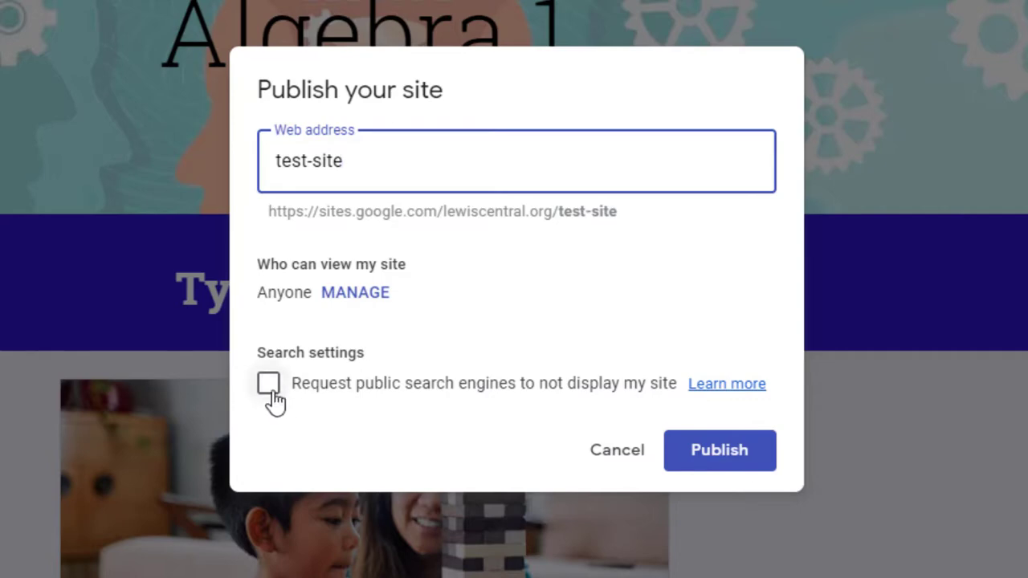
{"action": "left_click", "coordinate": [738, 462]}
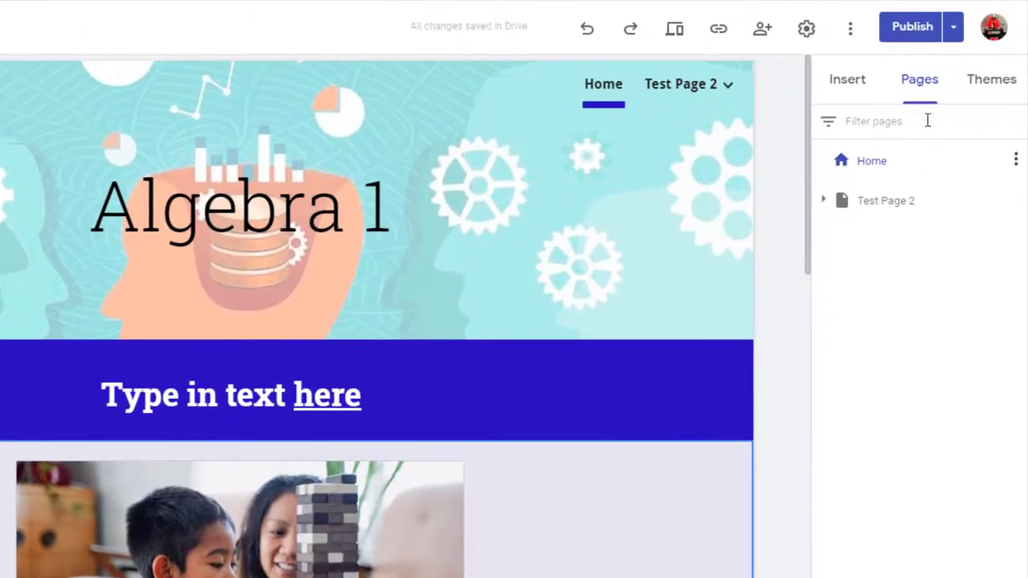
Try turning off the publish setting that requires editors to review changes before publishing.
{"action": "left_click", "coordinate": [954, 36]}
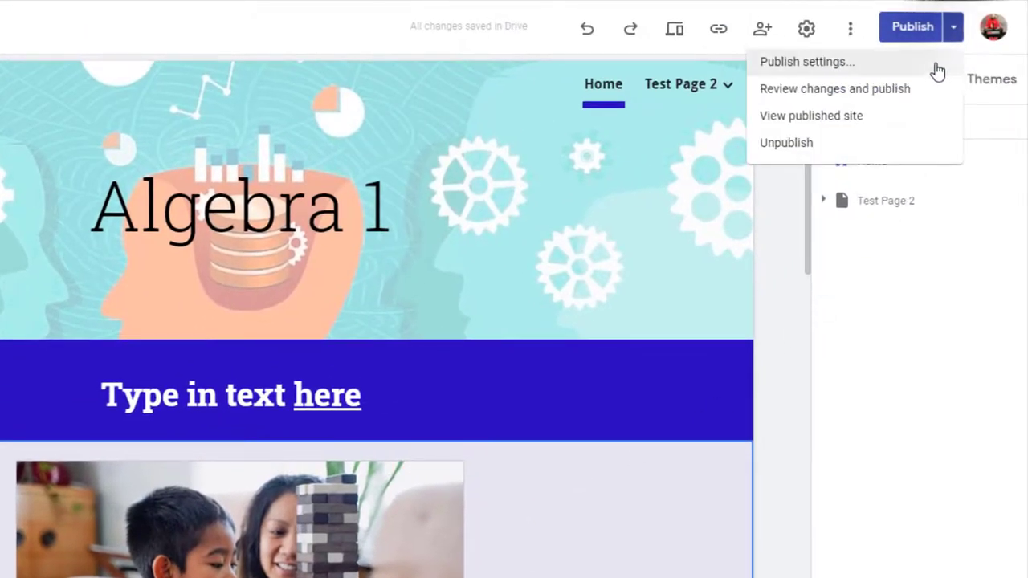
{"action": "left_click", "coordinate": [838, 74]}
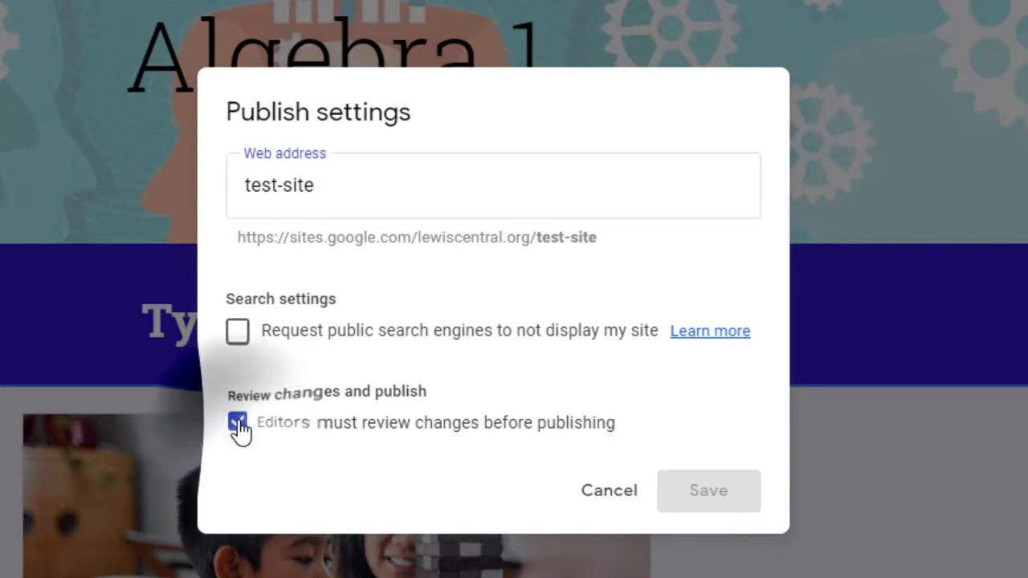
{"action": "left_click", "coordinate": [238, 425]}
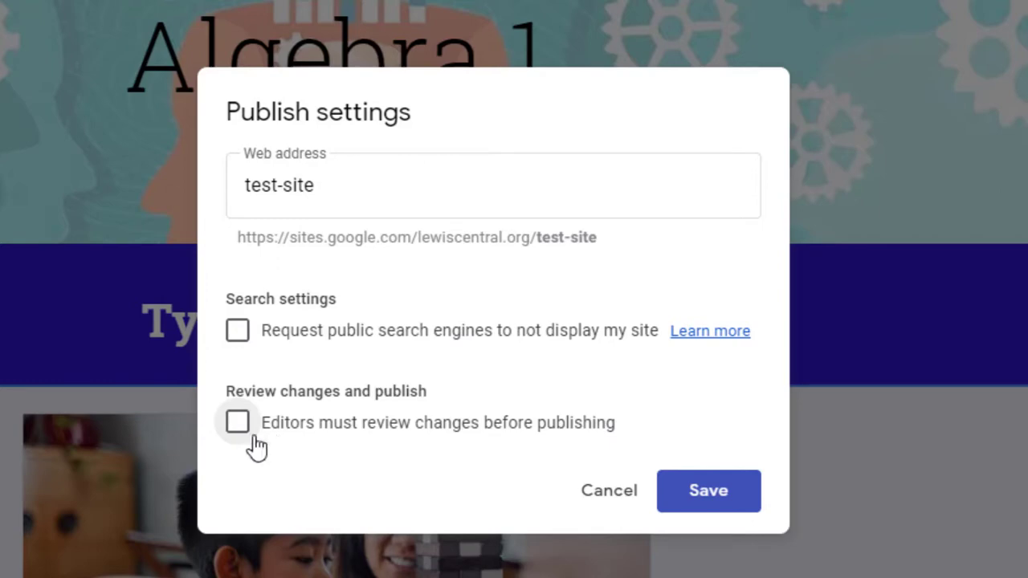
{"action": "left_click", "coordinate": [706, 502]}
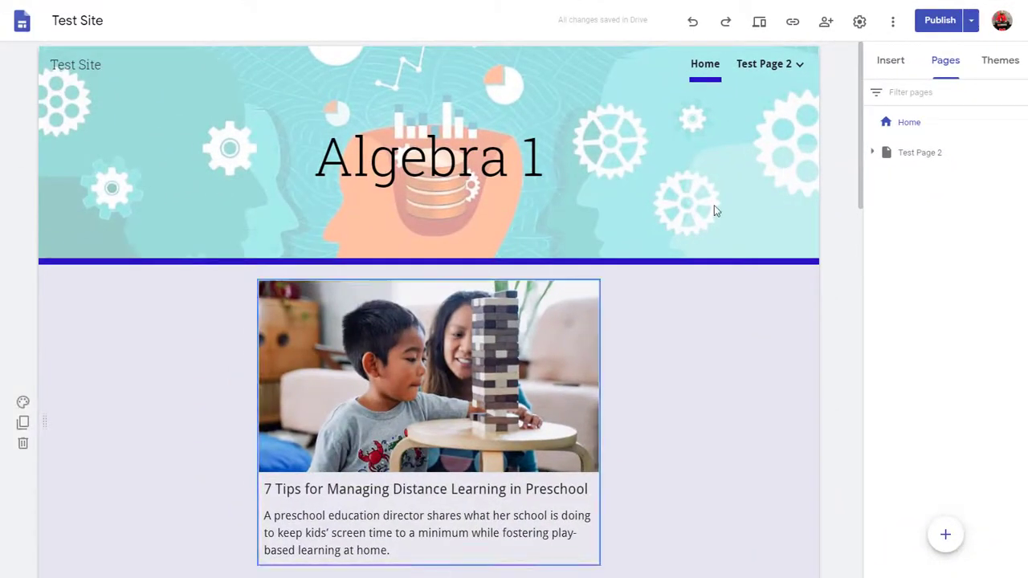
Review and publish the Home page changes, and turn off the requirement that editors review changes before publishing.
{"action": "left_click", "coordinate": [934, 25]}
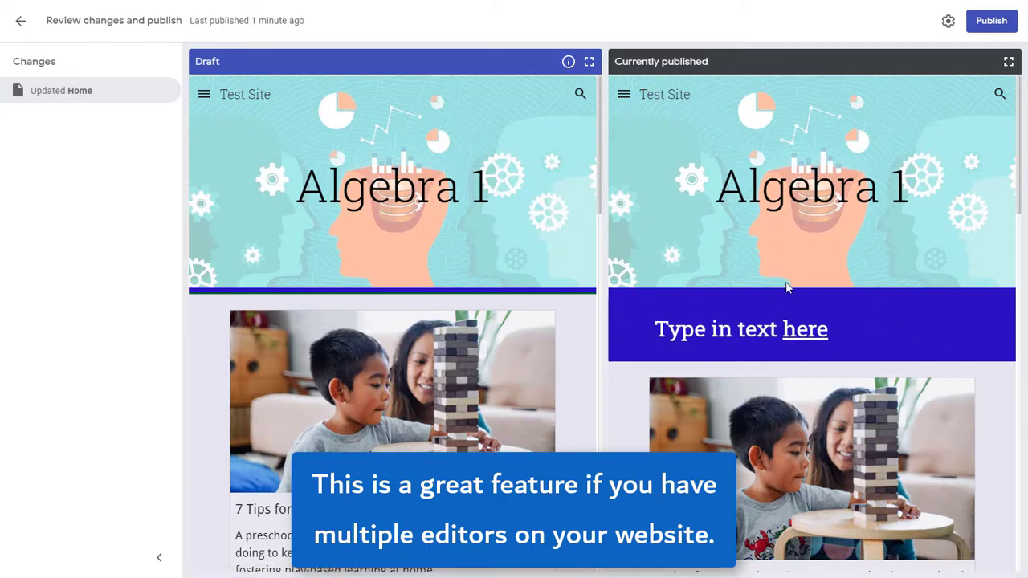
{"action": "left_click", "coordinate": [992, 26]}
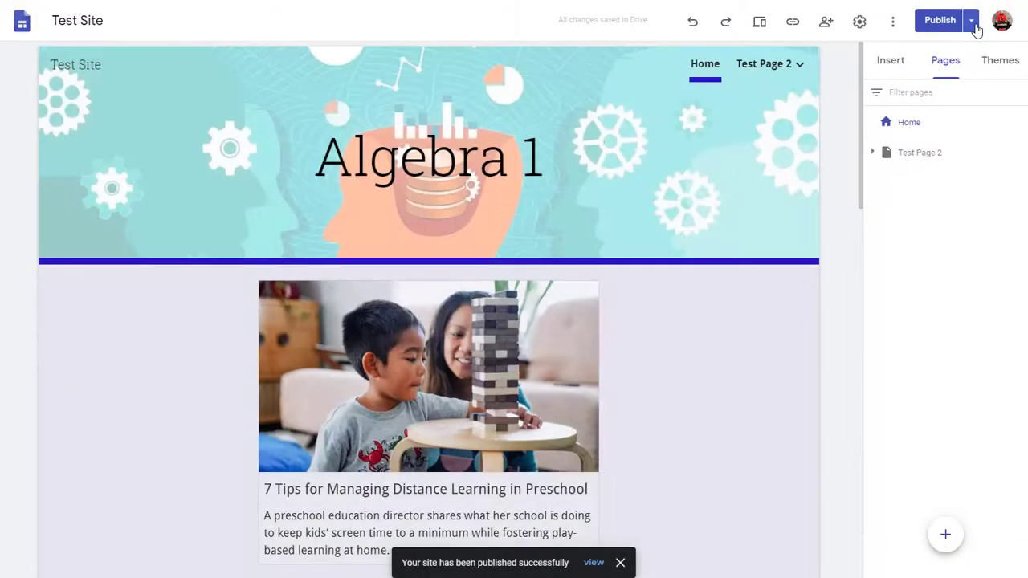
{"action": "left_click", "coordinate": [971, 21]}
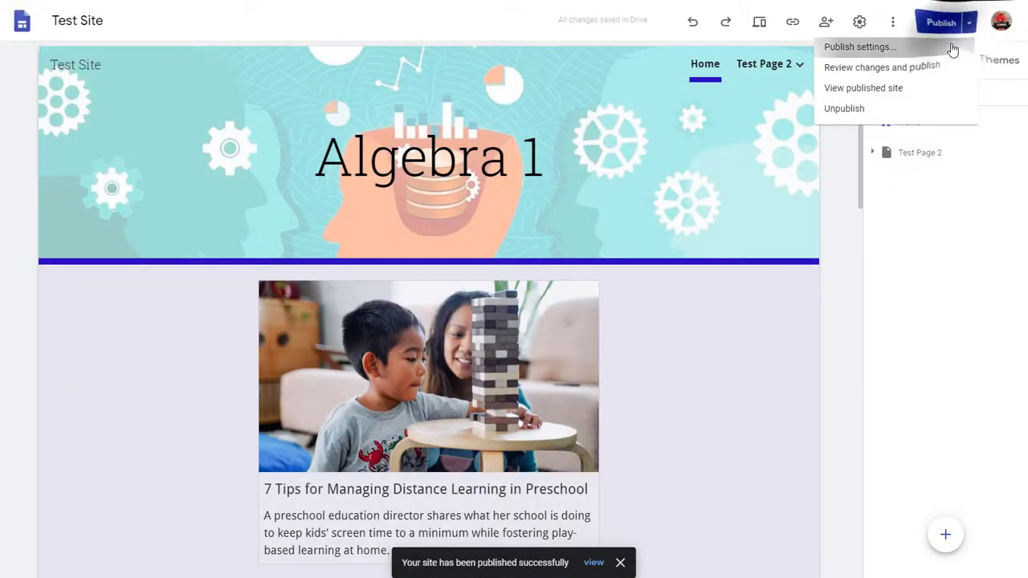
{"action": "left_click", "coordinate": [951, 45]}
{"action": "left_click", "coordinate": [376, 359]}
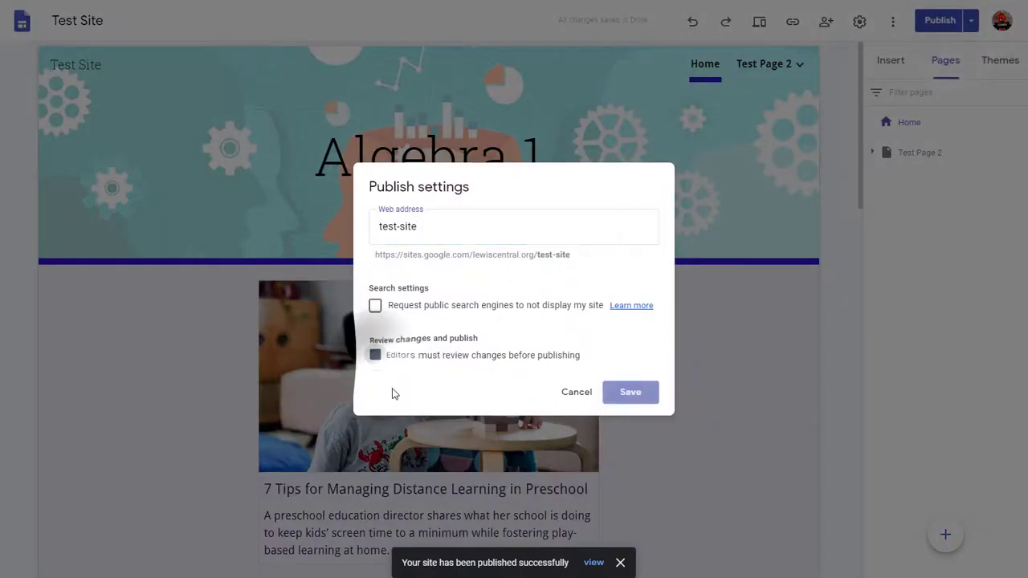
{"action": "left_click", "coordinate": [629, 392]}
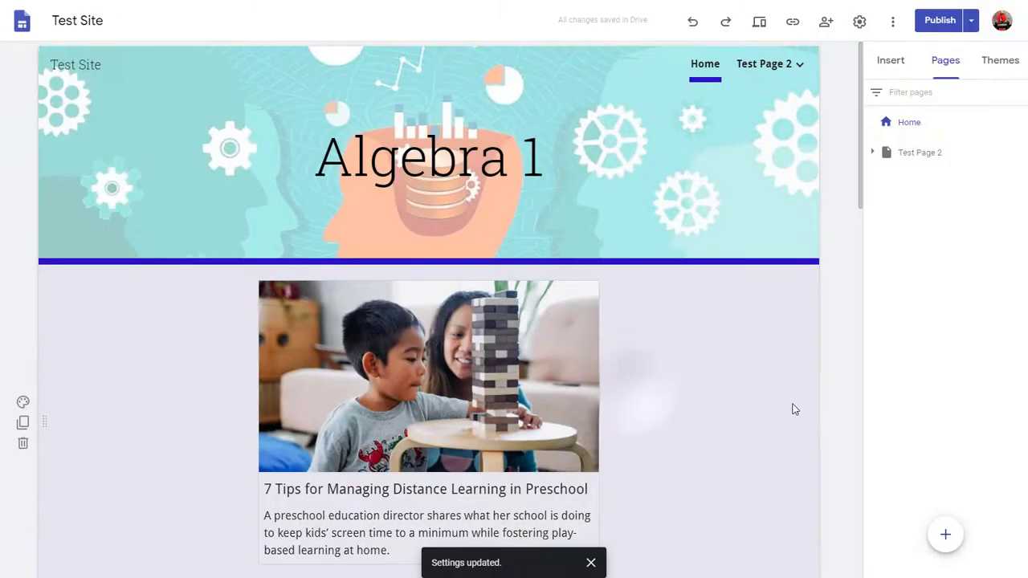
Move the "Type in text here" section between the Preschool button and the "What time is our class?" section, and publish the site.
{"action": "scroll", "coordinate": [125, 390], "scroll_direction": "down", "scroll_amount": 3}
{"action": "left_click_drag", "start_coordinate": [51, 371], "coordinate": [53, 466]}
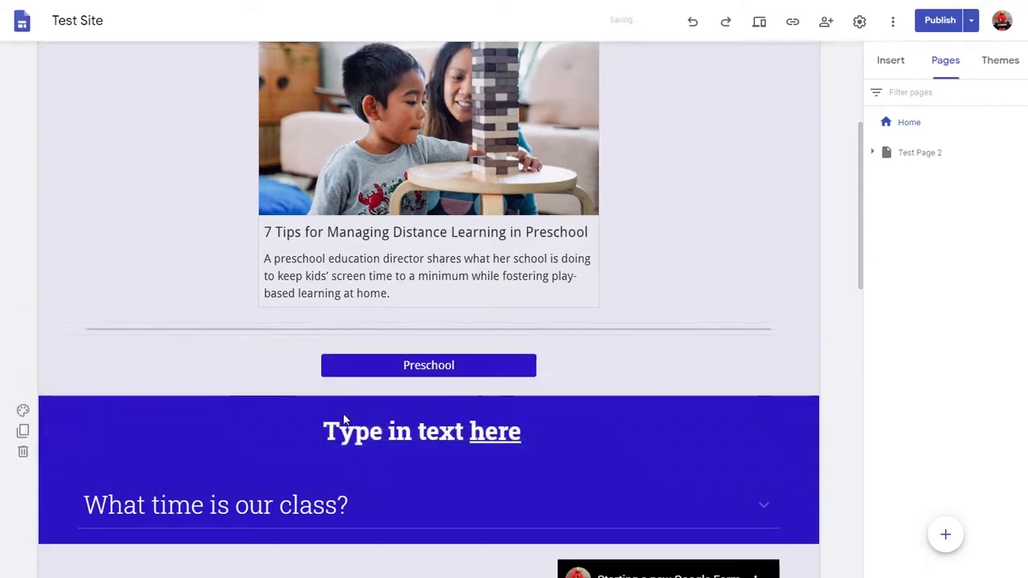
{"action": "left_click", "coordinate": [939, 22]}
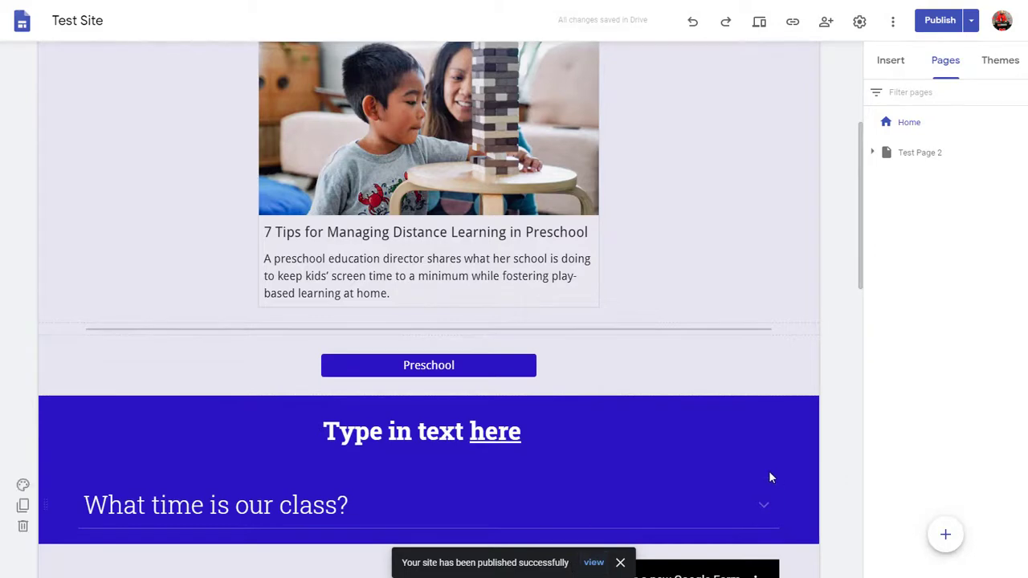
{"action": "scroll", "coordinate": [768, 472], "scroll_direction": "up", "scroll_amount": 3}
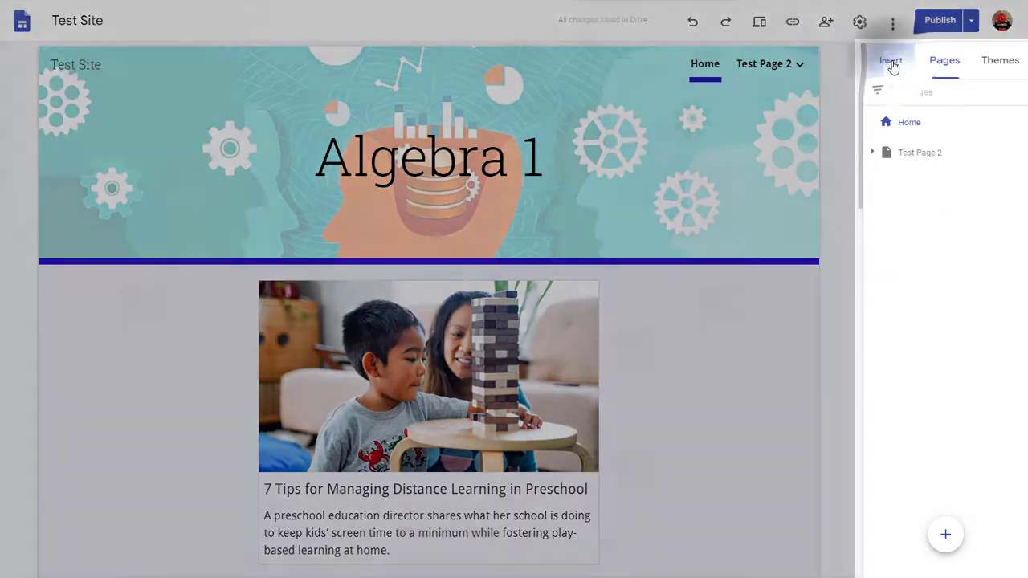
{"action": "left_click", "coordinate": [891, 63]}
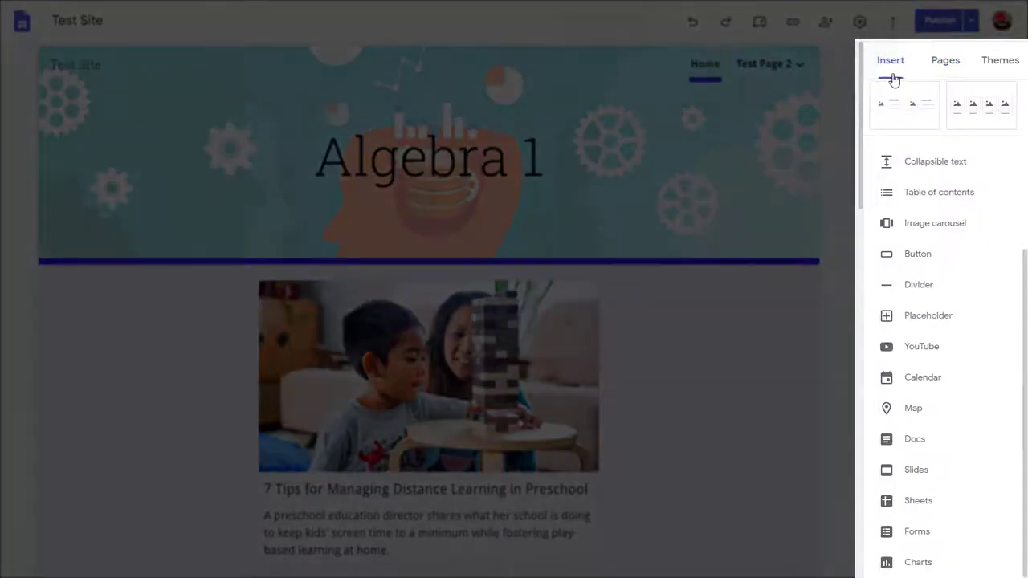
{"action": "scroll", "coordinate": [933, 215], "scroll_direction": "up", "scroll_amount": 3}
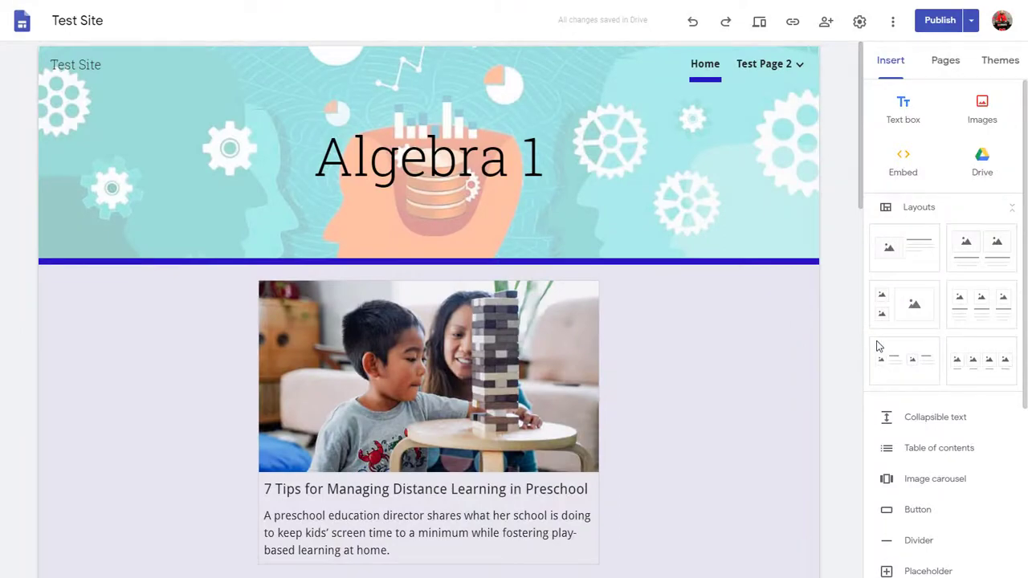
{"action": "scroll", "coordinate": [899, 347], "scroll_direction": "down", "scroll_amount": 3}
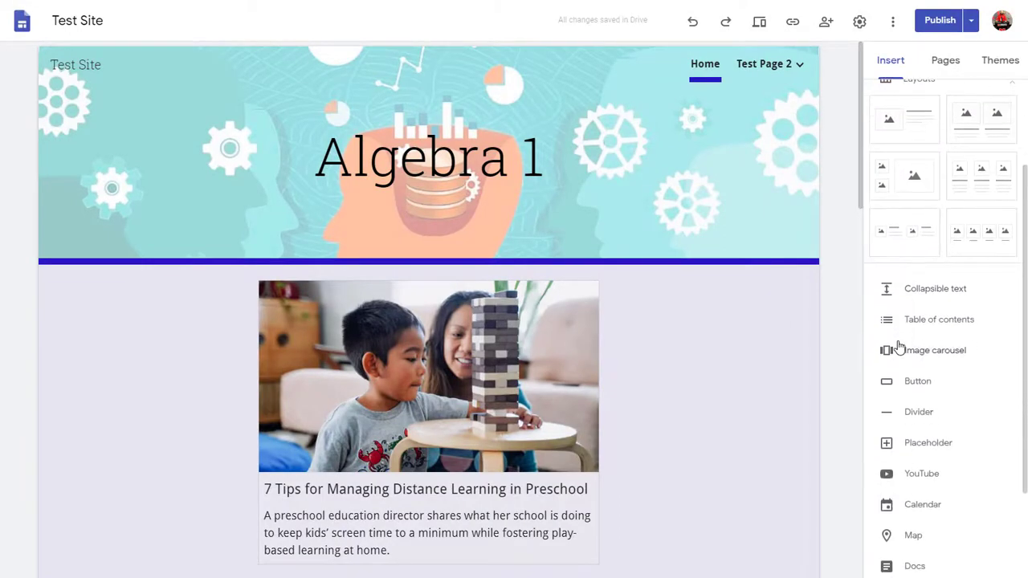